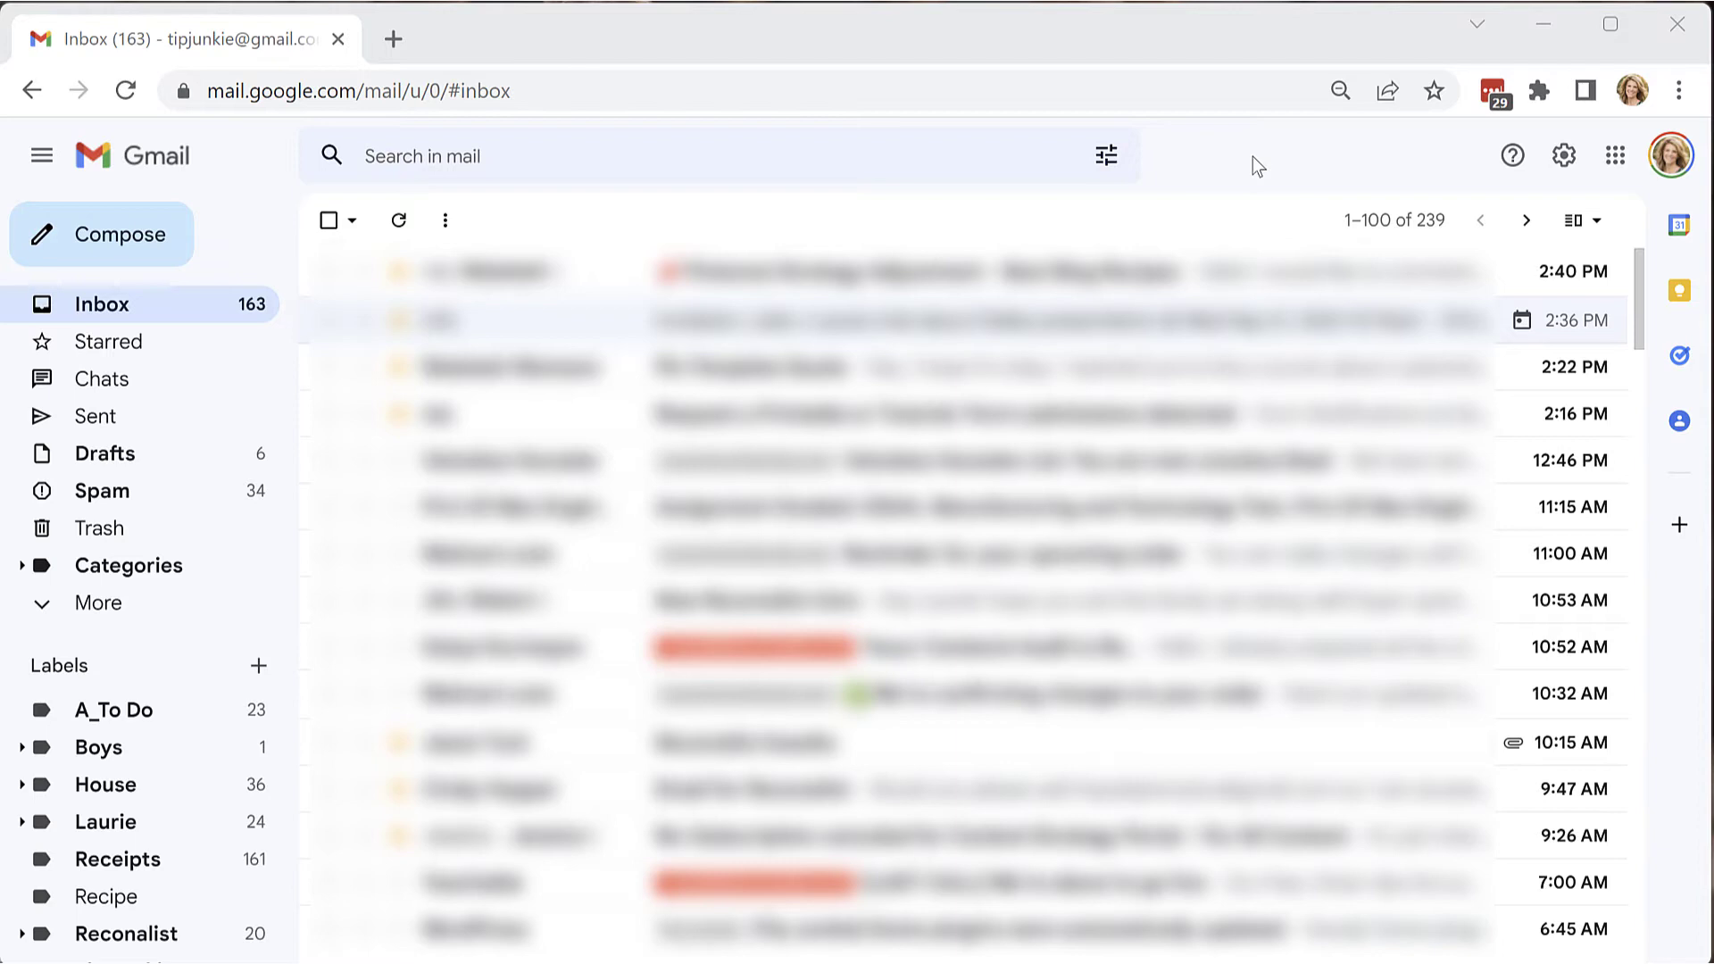
Check how many messages the inbox holds
{"action": "left_click", "coordinate": [1432, 229]}
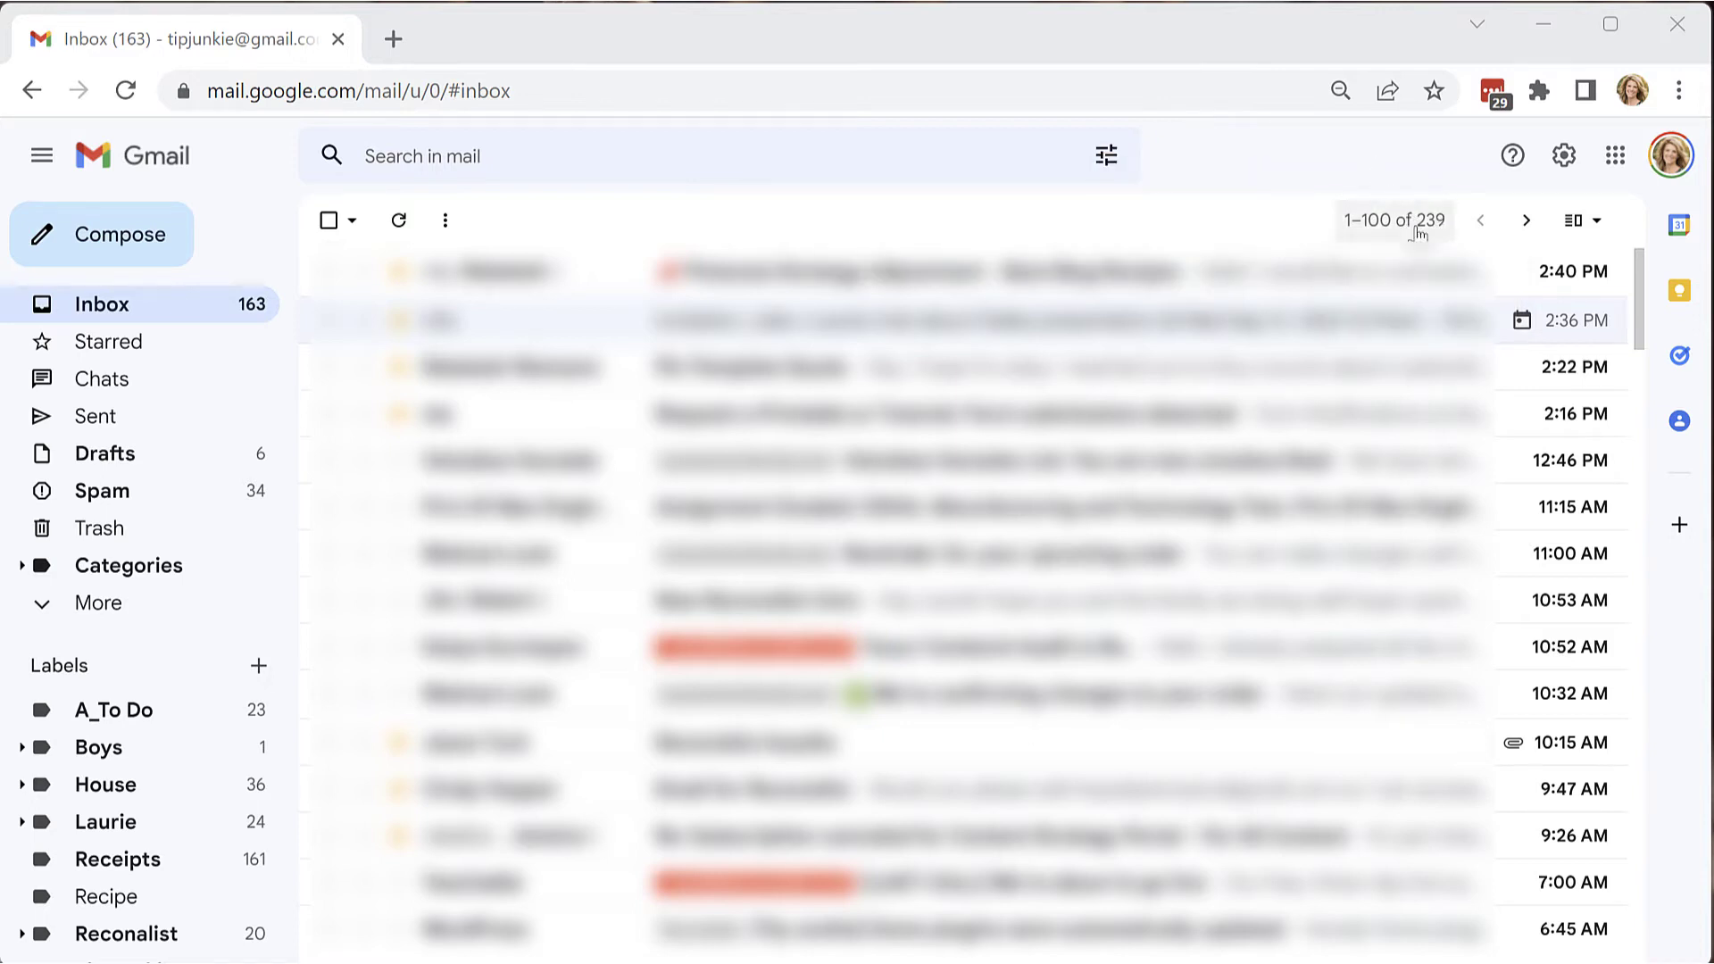
{"action": "mouse_move", "coordinate": [1434, 236]}
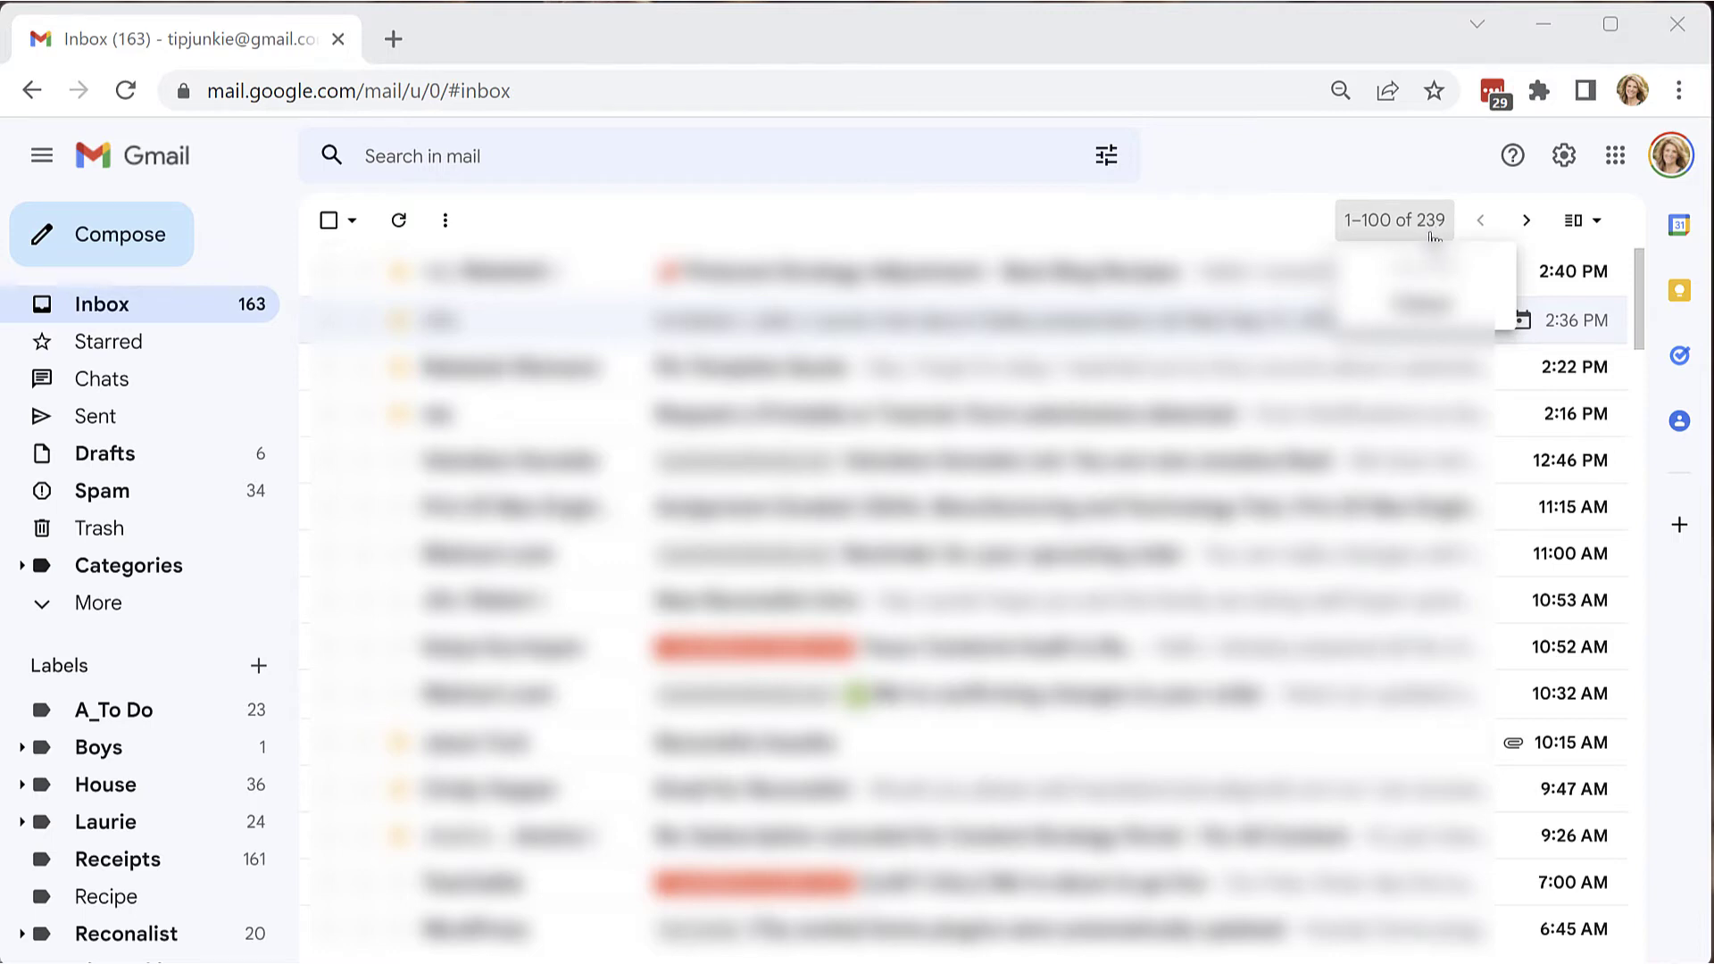
{"action": "left_click", "coordinate": [1342, 185]}
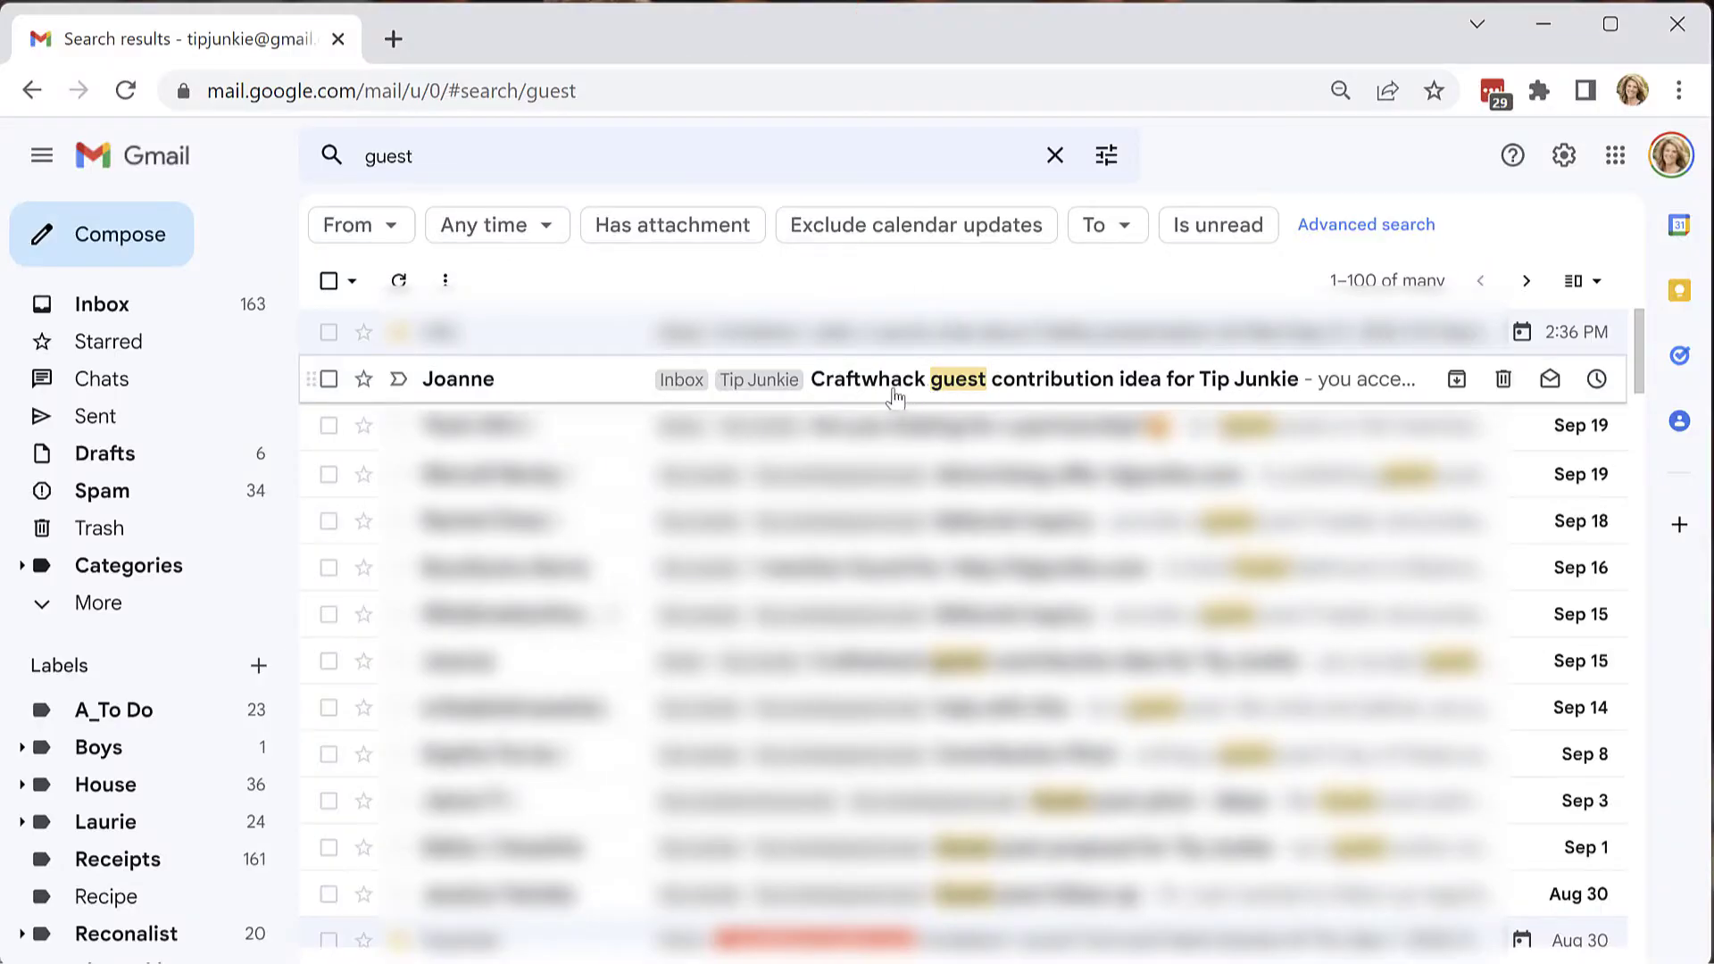
Open the Craftwhack guest contribution email from the search results and highlight the phrase "guest contribution" in its subject line
{"action": "left_click", "coordinate": [895, 395]}
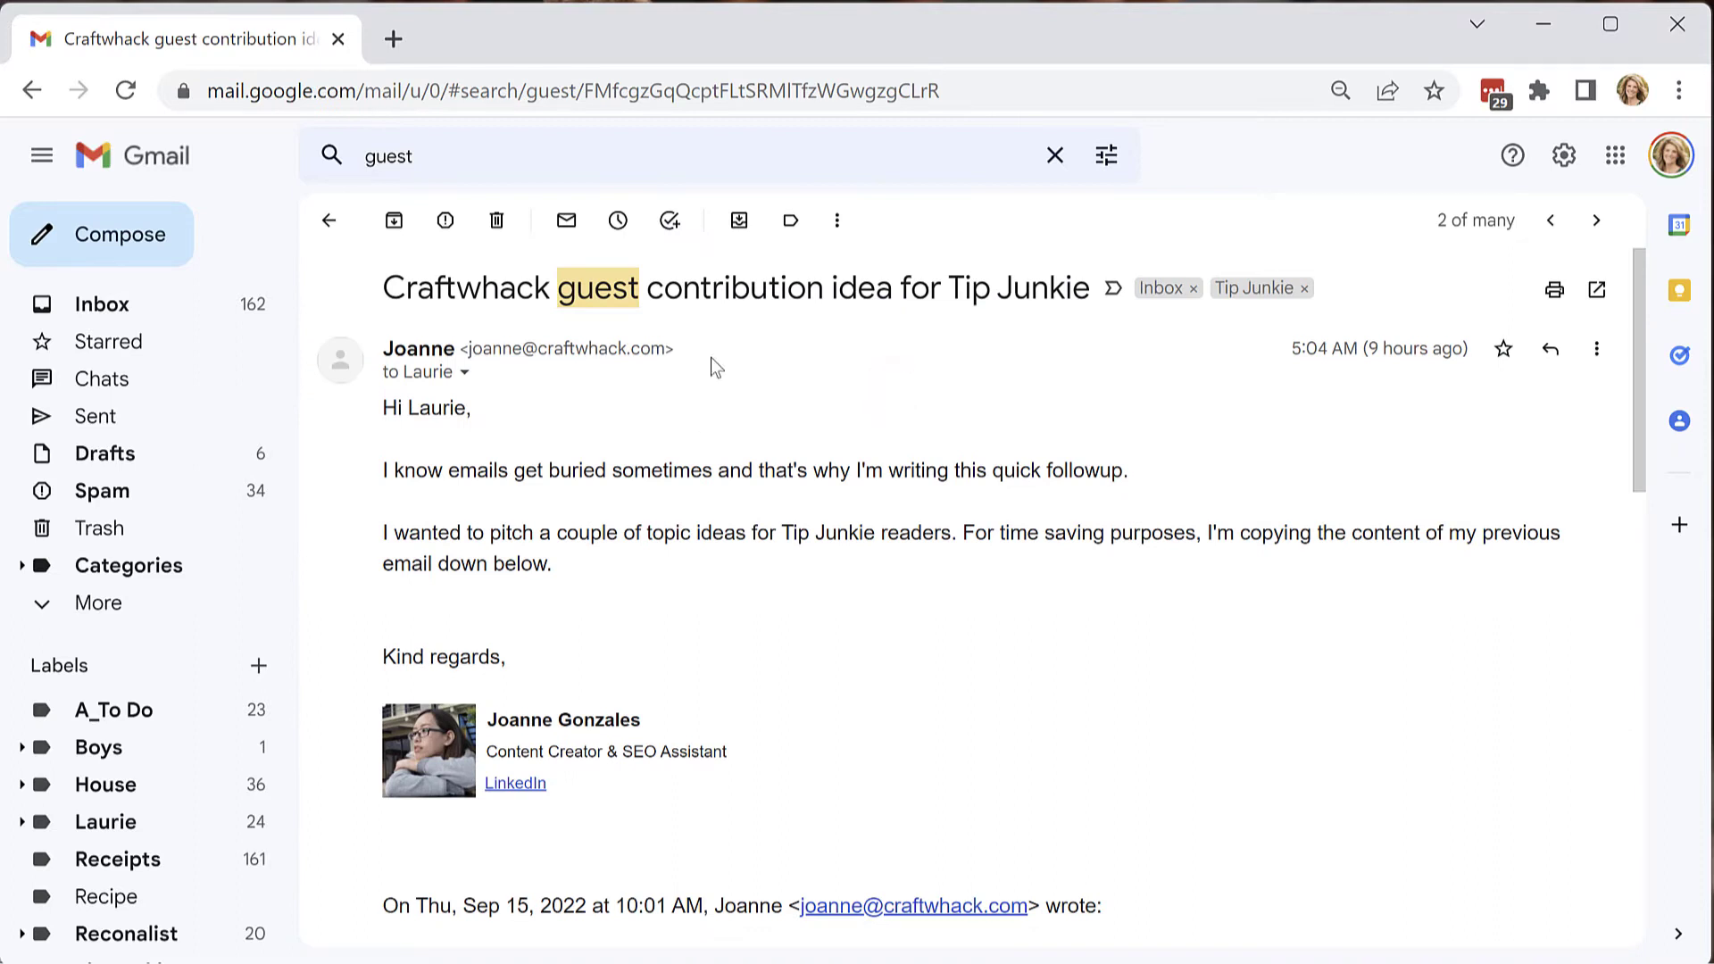
{"action": "left_click", "coordinate": [838, 223]}
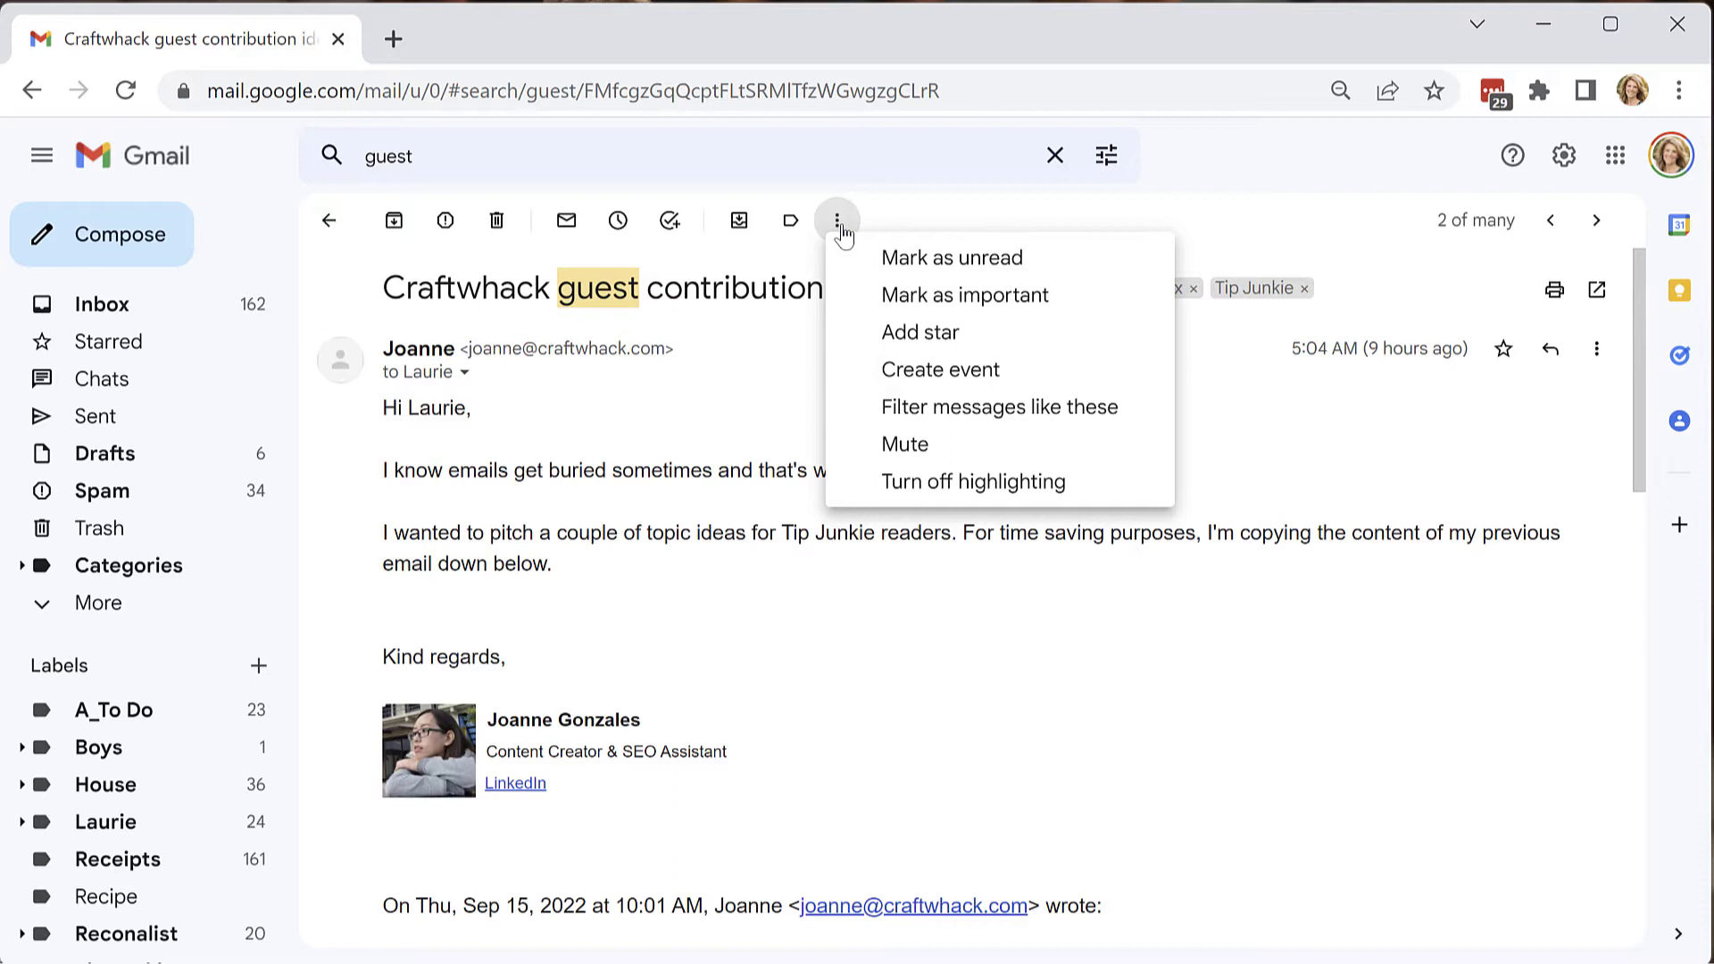
{"action": "left_click", "coordinate": [1011, 189]}
{"action": "left_click", "coordinate": [842, 223]}
{"action": "left_click", "coordinate": [636, 302]}
{"action": "left_click_drag", "start_coordinate": [557, 287], "coordinate": [824, 308]}
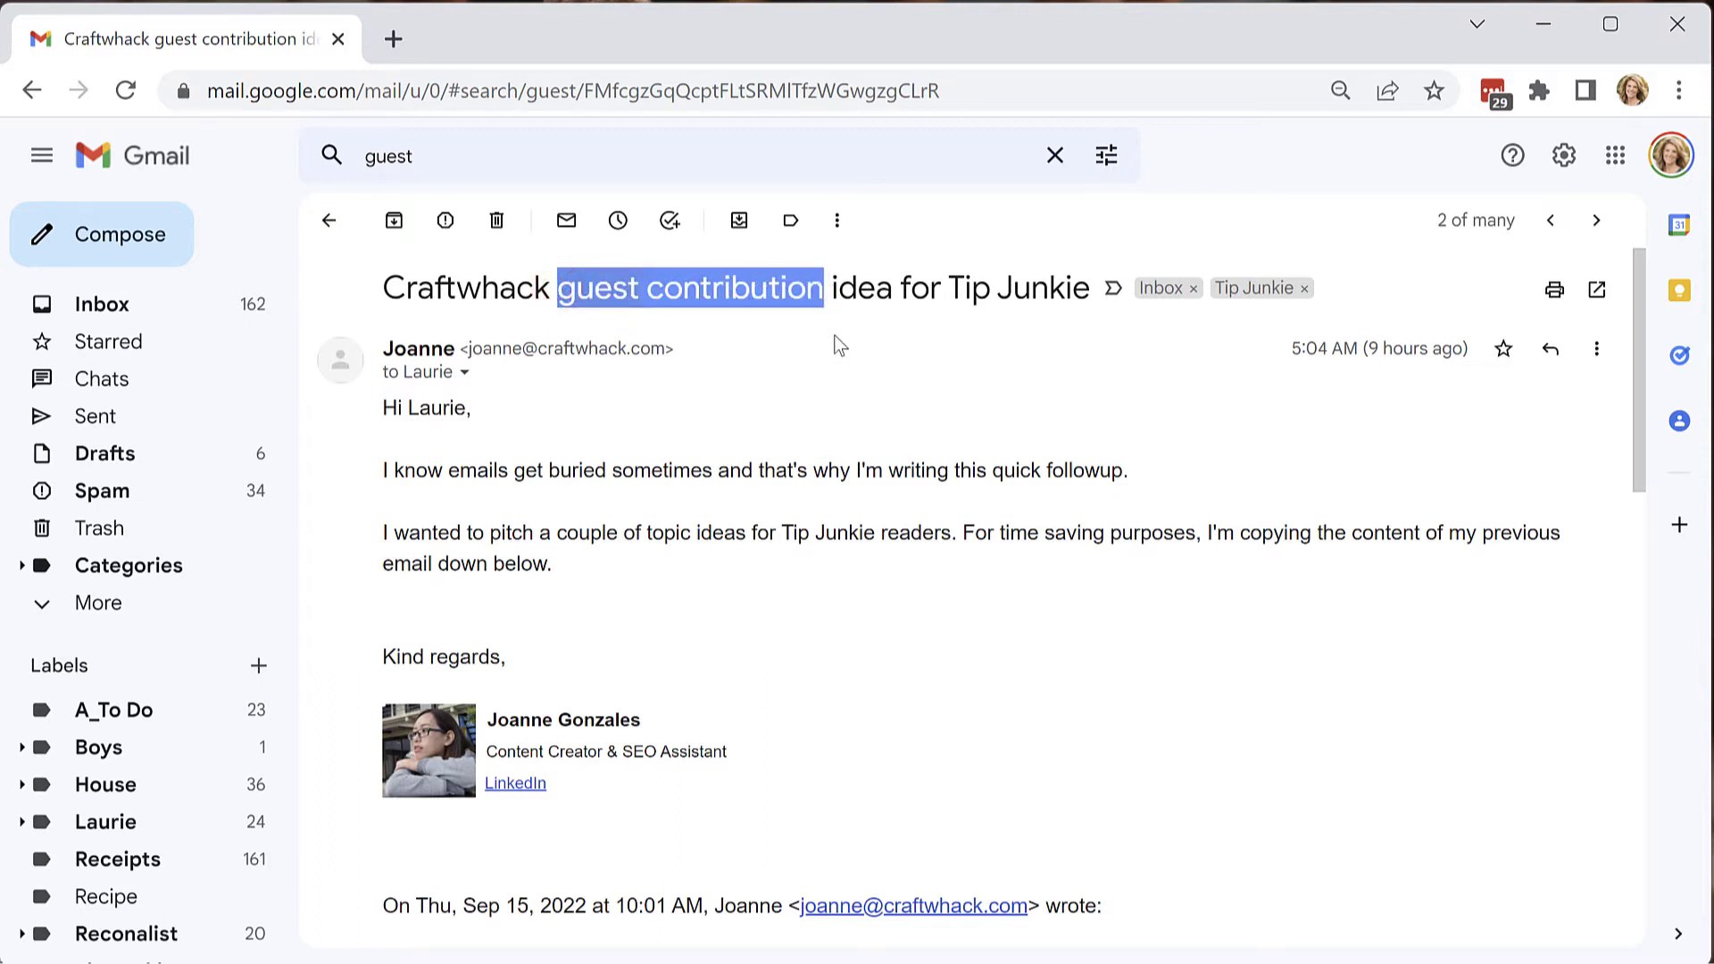
{"action": "left_click", "coordinate": [564, 288]}
{"action": "left_click_drag", "start_coordinate": [564, 288], "coordinate": [823, 290]}
Start a filter for messages like the open email and clear the sender address from its From criterion
{"action": "left_click", "coordinate": [839, 225]}
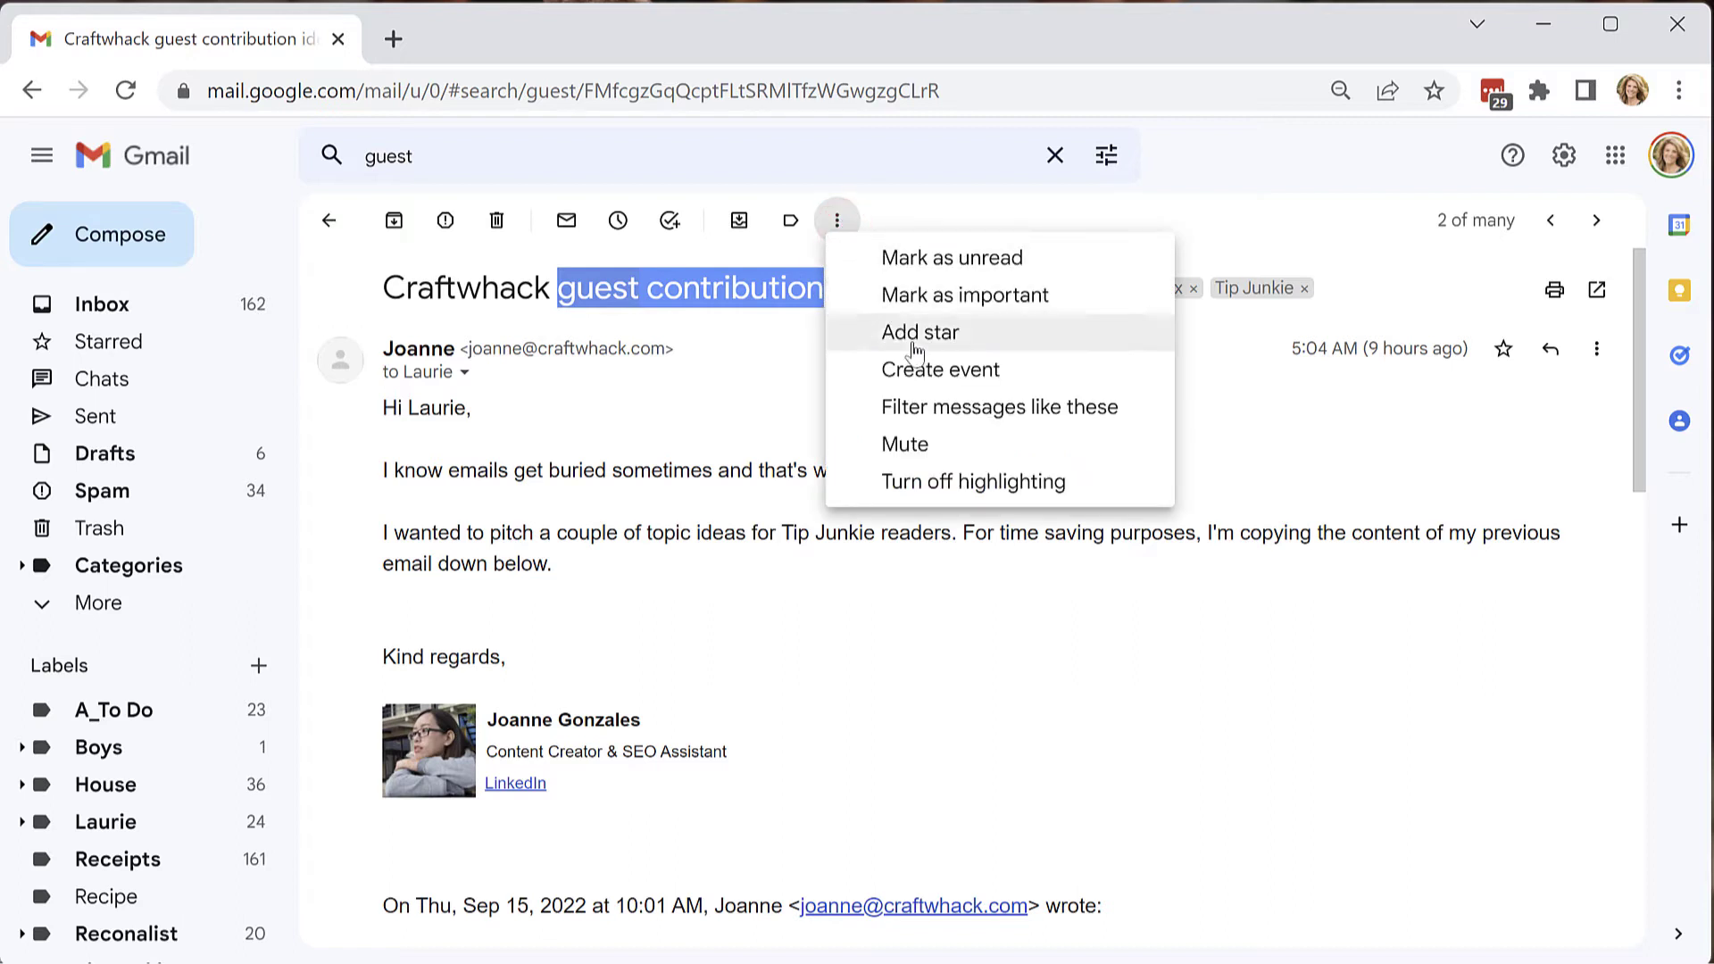
{"action": "left_click", "coordinate": [992, 426]}
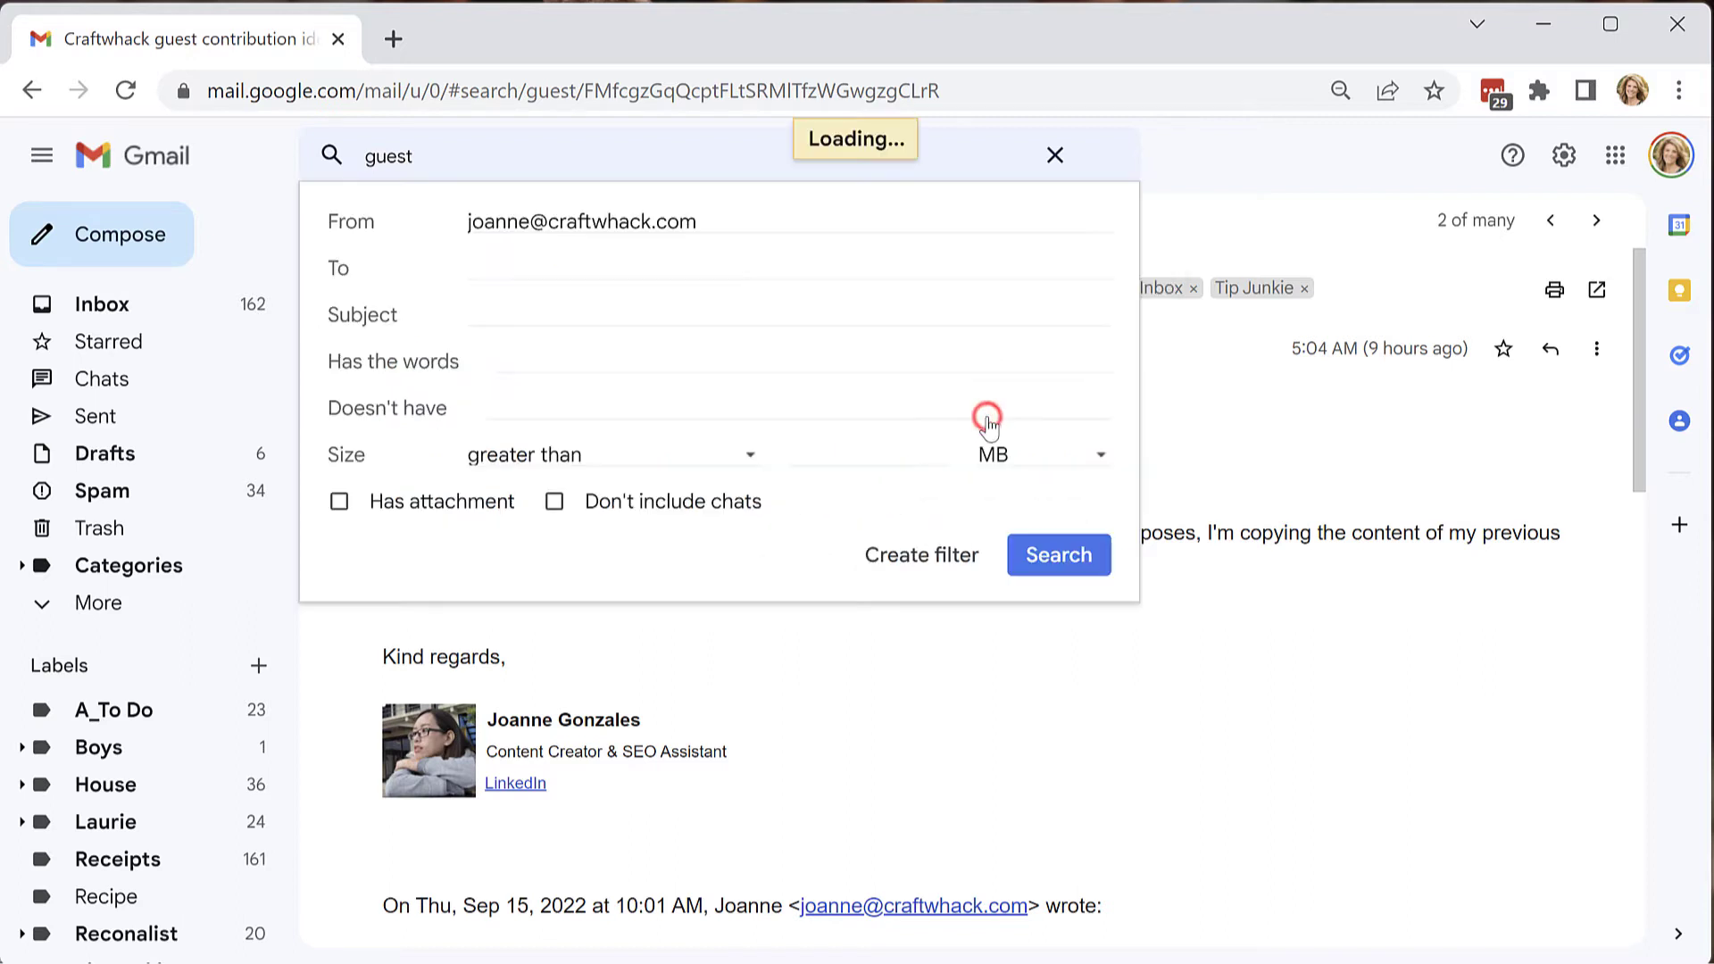
{"action": "left_click_drag", "start_coordinate": [714, 224], "coordinate": [490, 264]}
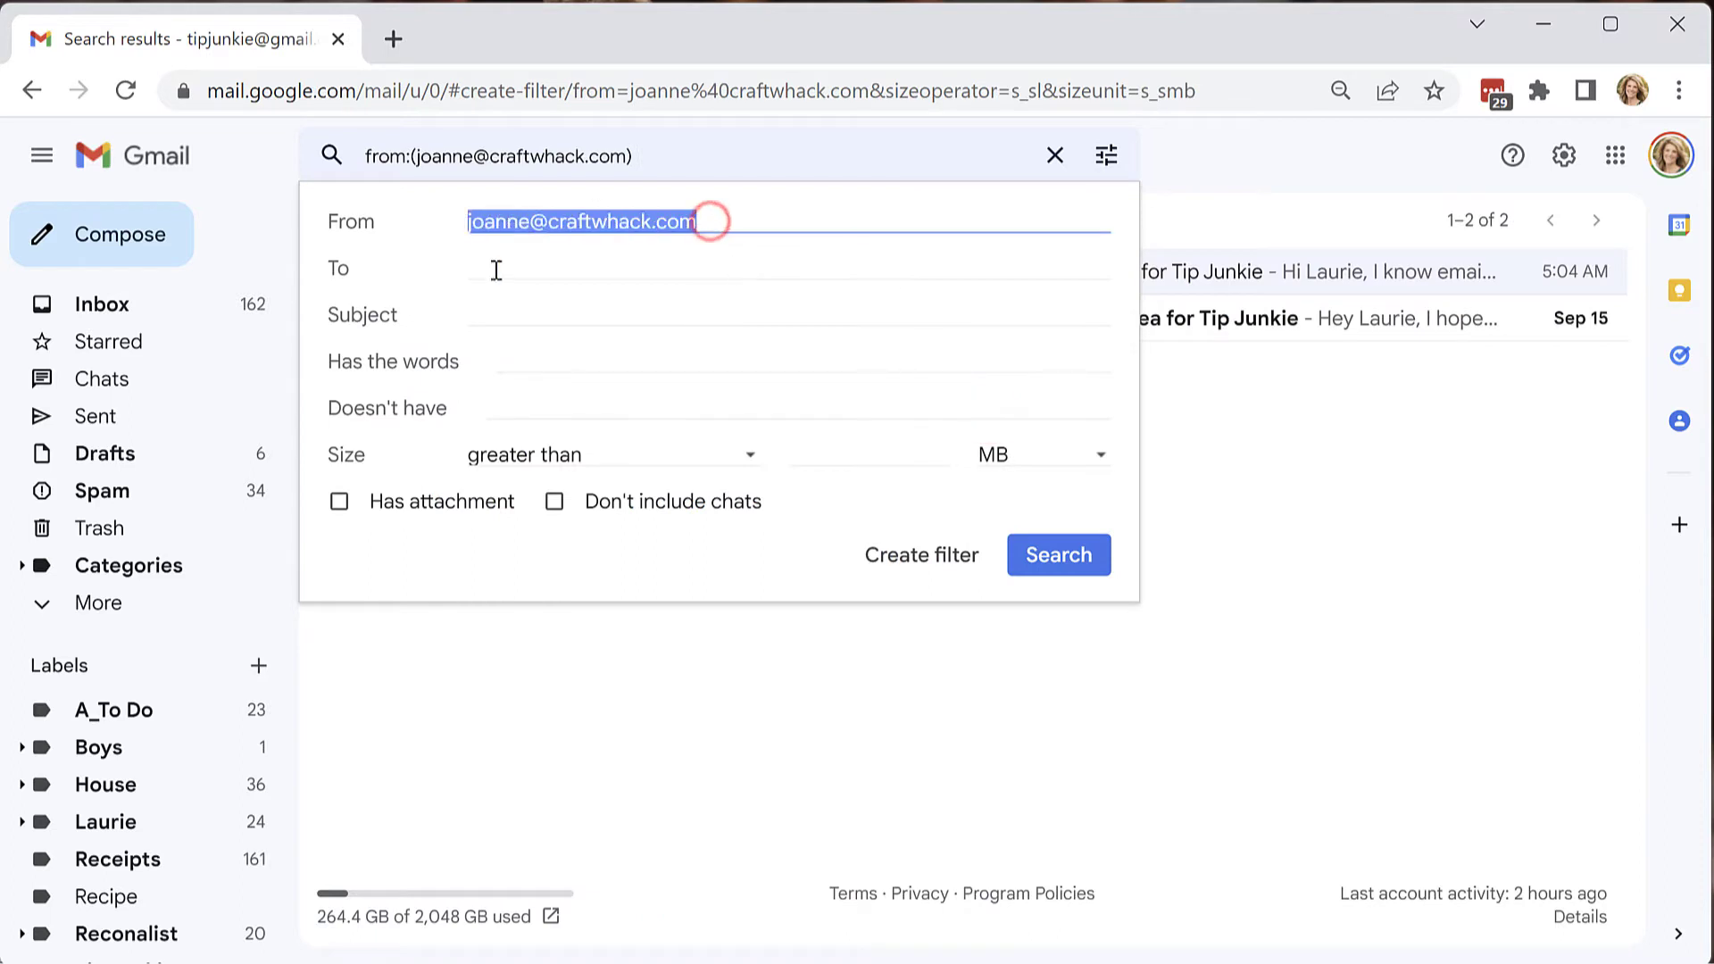
{"action": "key", "text": "BackSpace"}
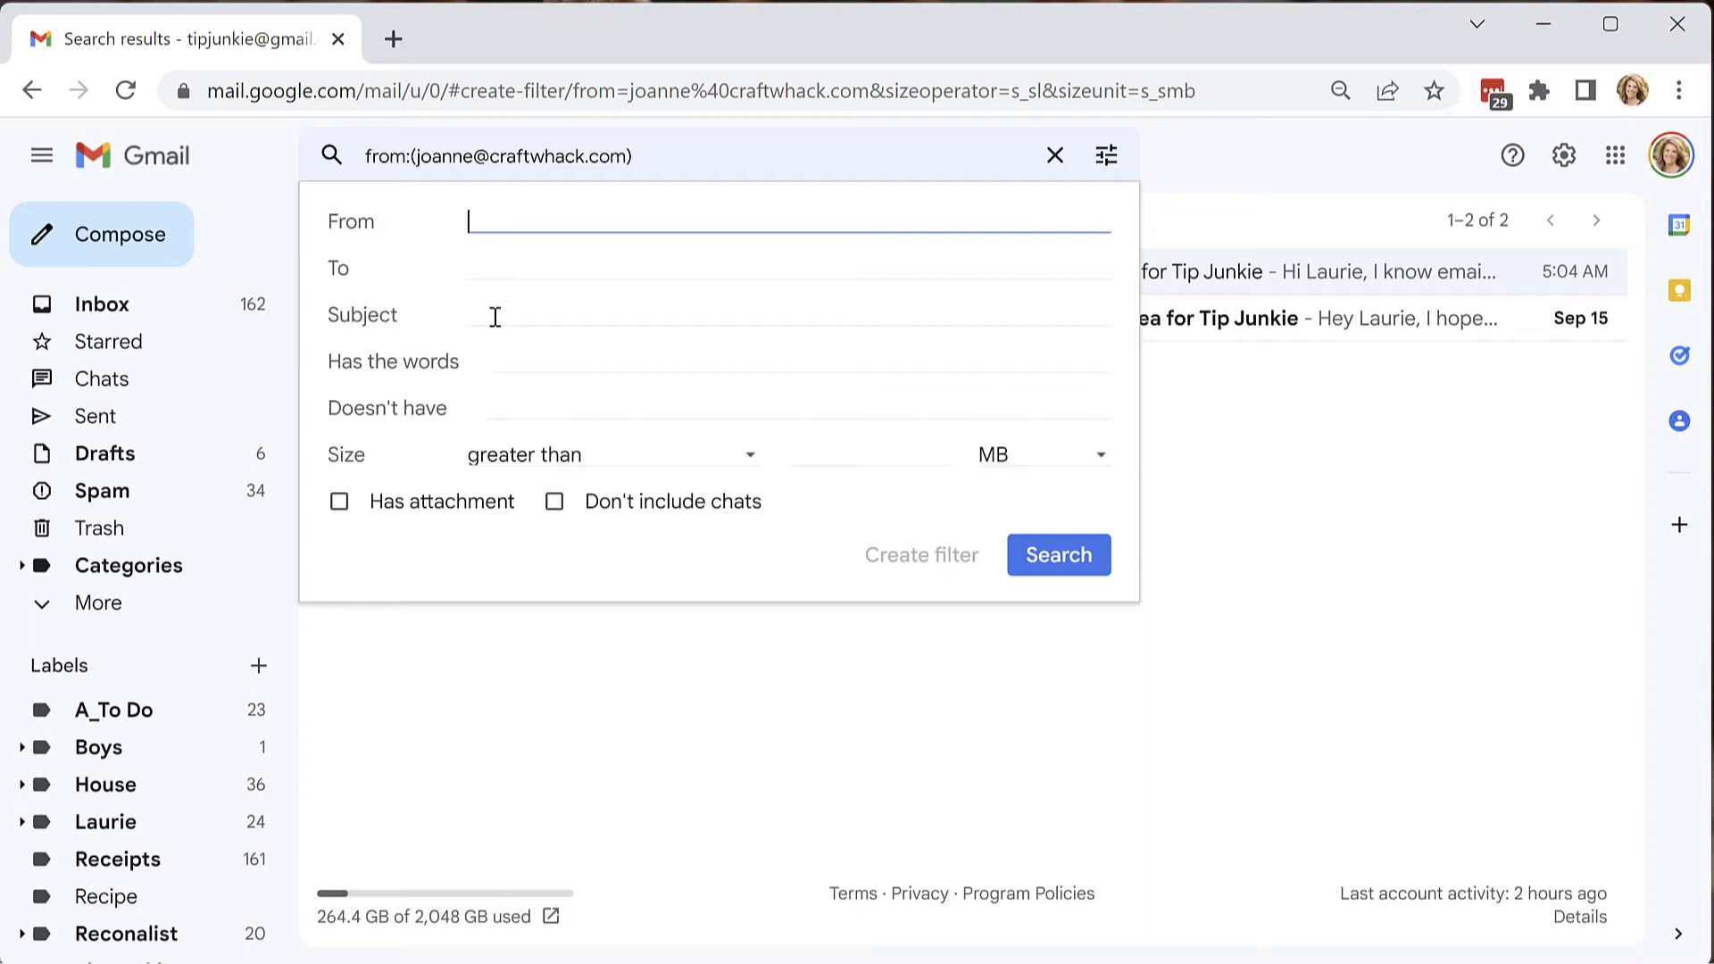
{"action": "left_click", "coordinate": [496, 317]}
{"action": "type", "text": "\""}
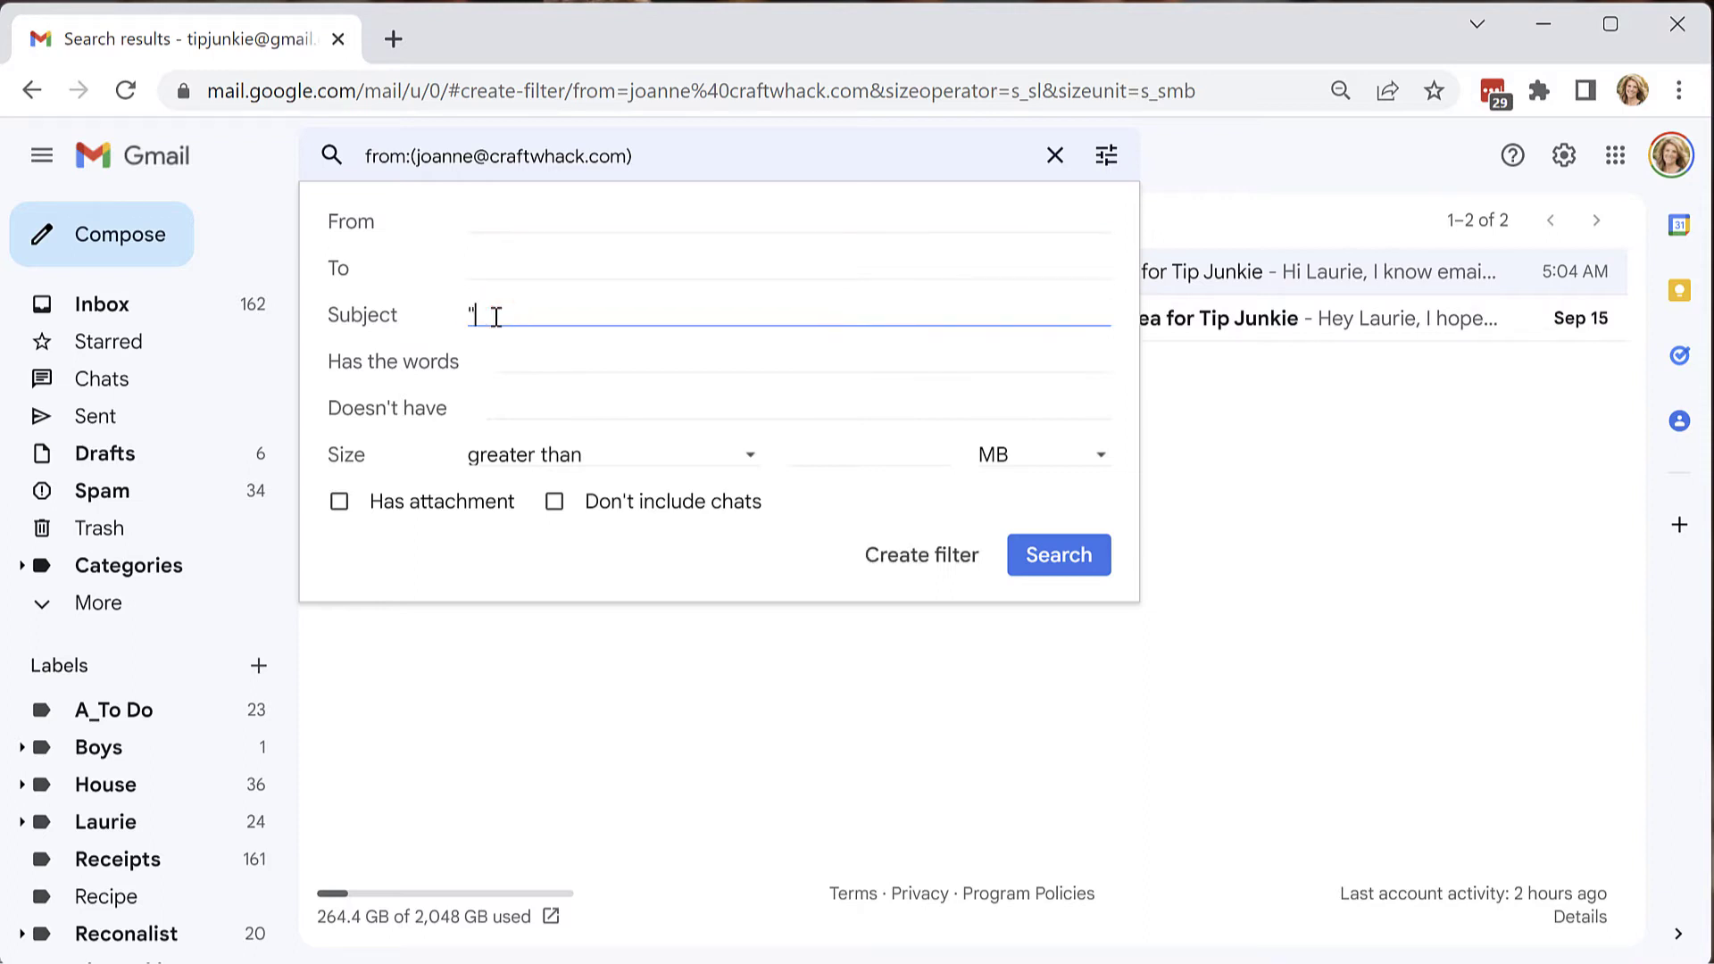
{"action": "type", "text": "guest contribution"}
{"action": "triple_click", "coordinate": [654, 315]}
{"action": "key", "text": "BackSpace"}
Set the filter's Has the words criterion to "guest contribution" in quotation marks and continue to the filter's actions
{"action": "left_click", "coordinate": [498, 355]}
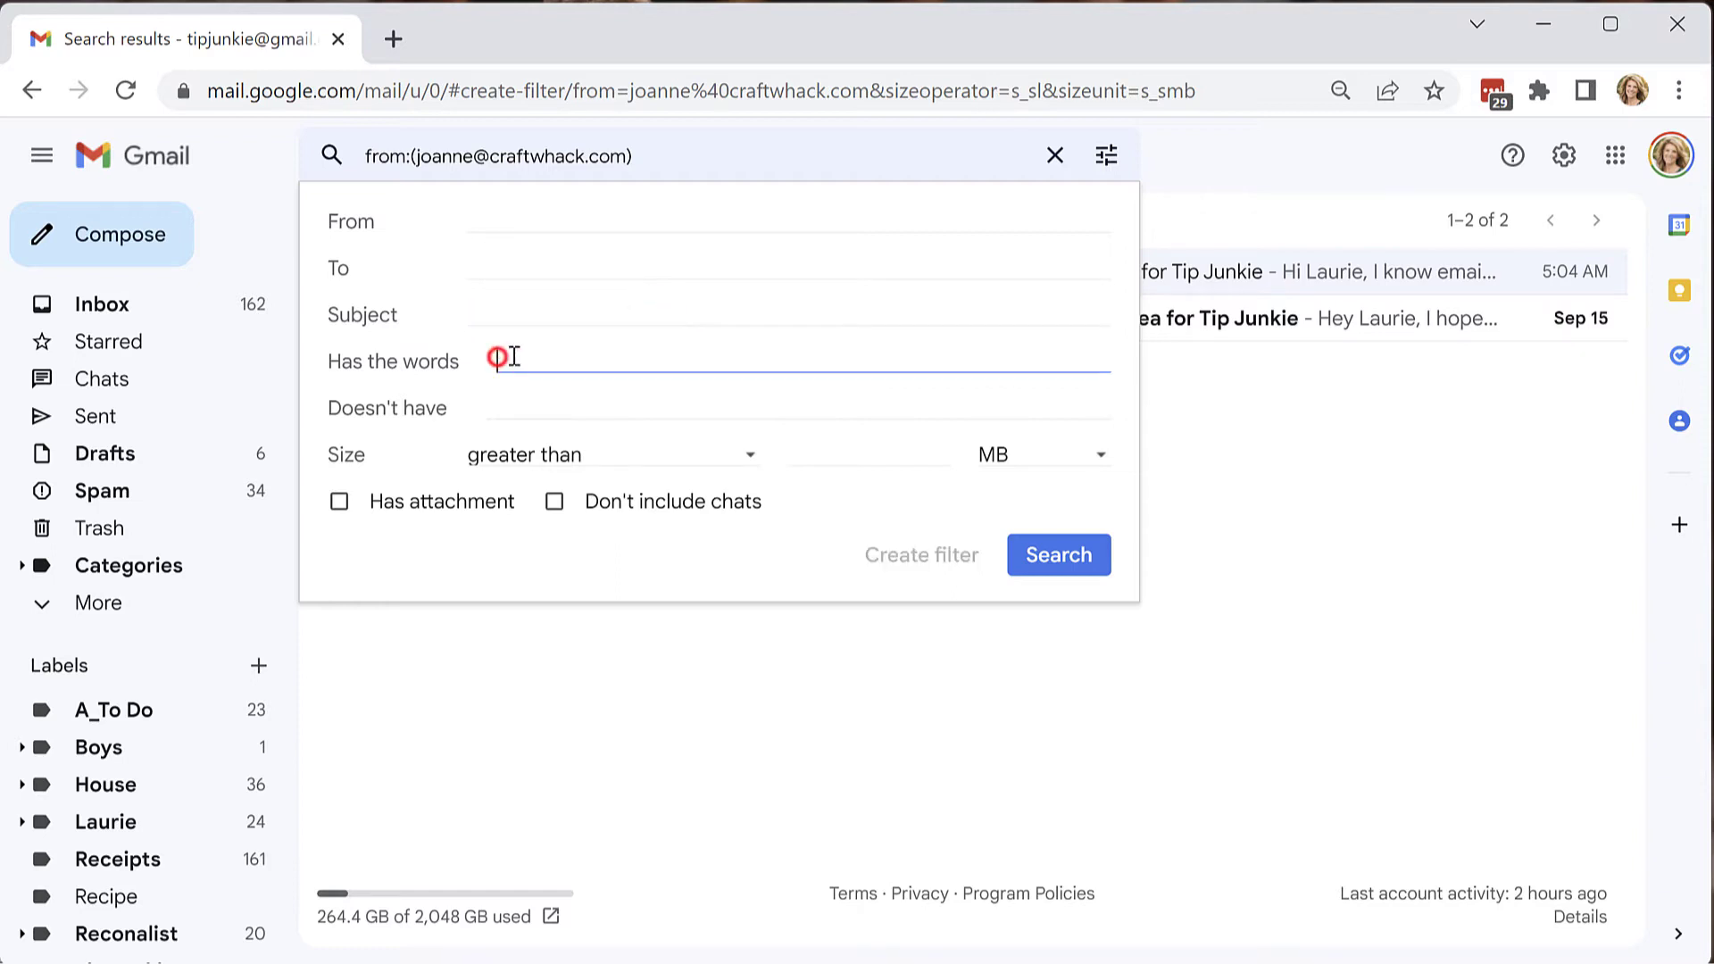
{"action": "type", "text": "\"guest contribution"}
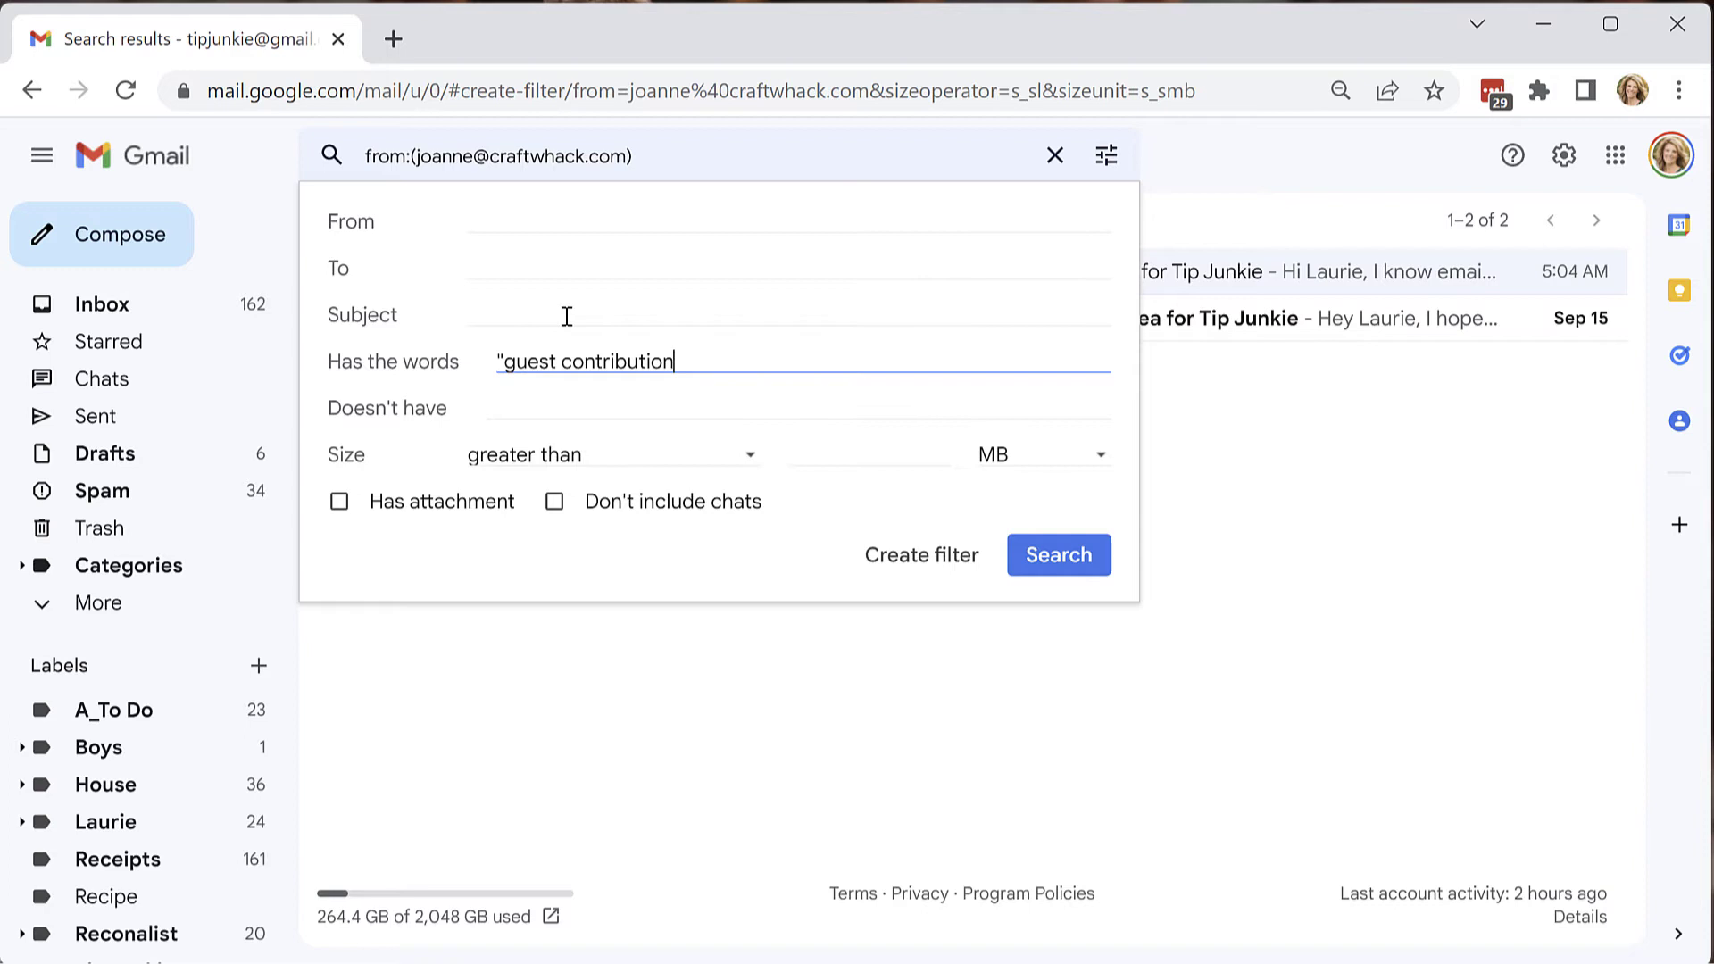
{"action": "type", "text": "\""}
{"action": "left_click", "coordinate": [923, 570]}
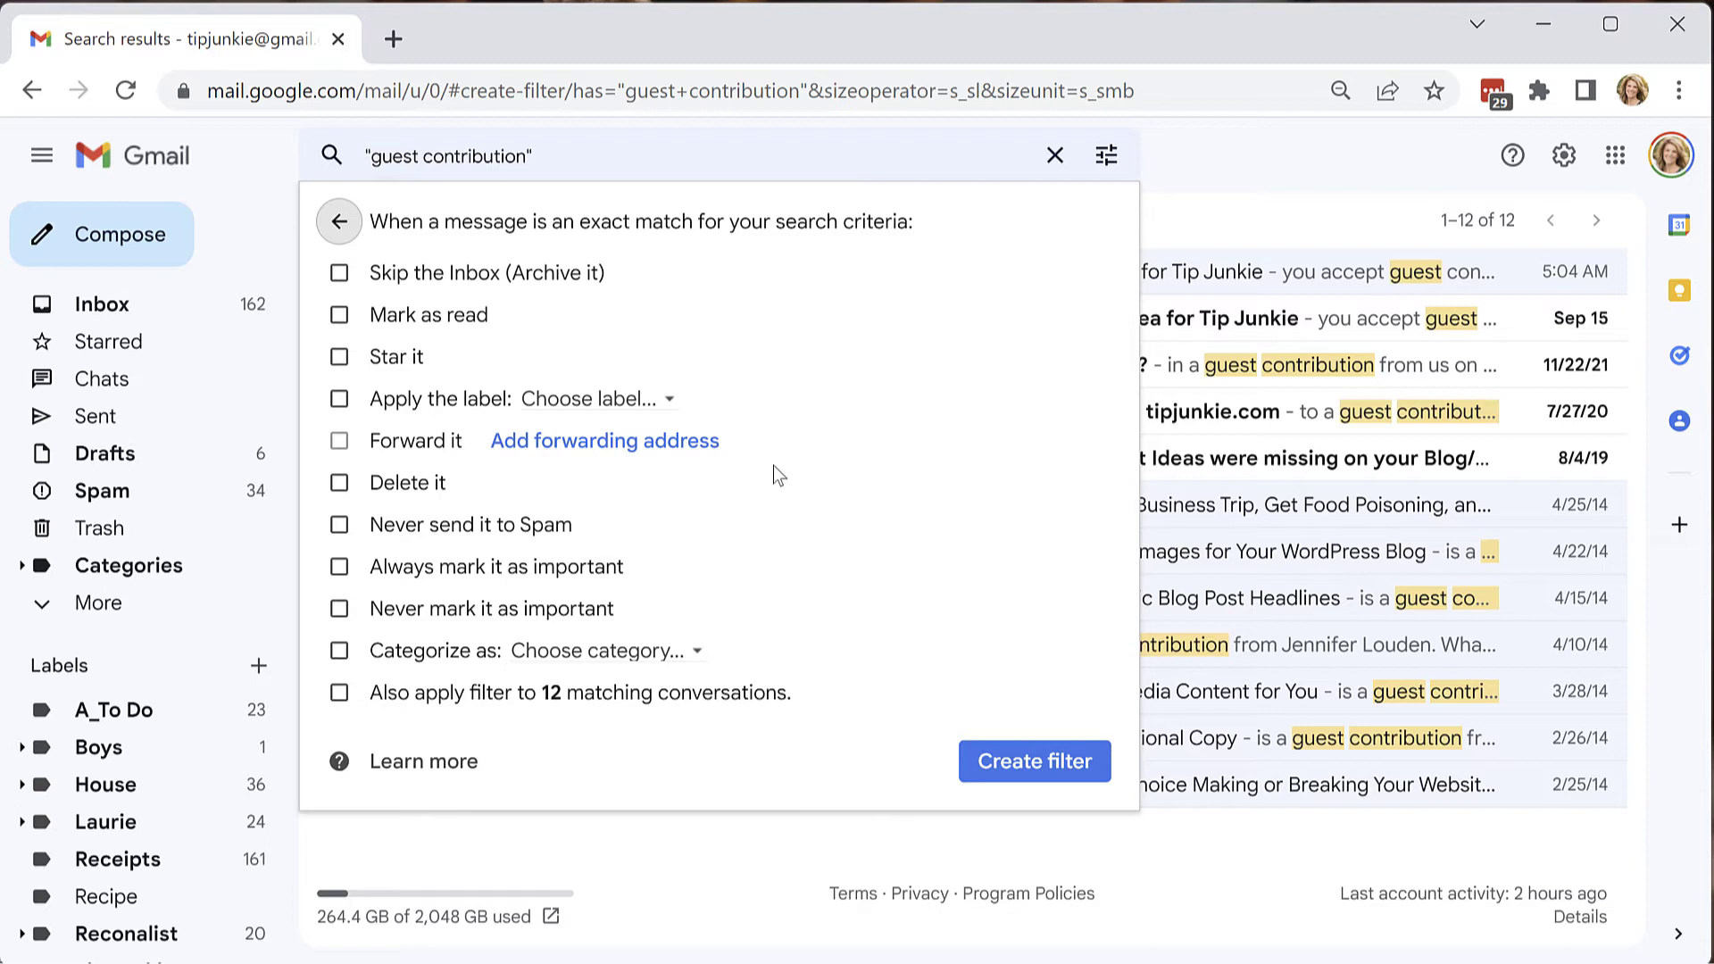
Set the filter to also apply to the matching conversations, leaving the Delete it action off
{"action": "left_click", "coordinate": [341, 483]}
{"action": "left_click", "coordinate": [339, 692]}
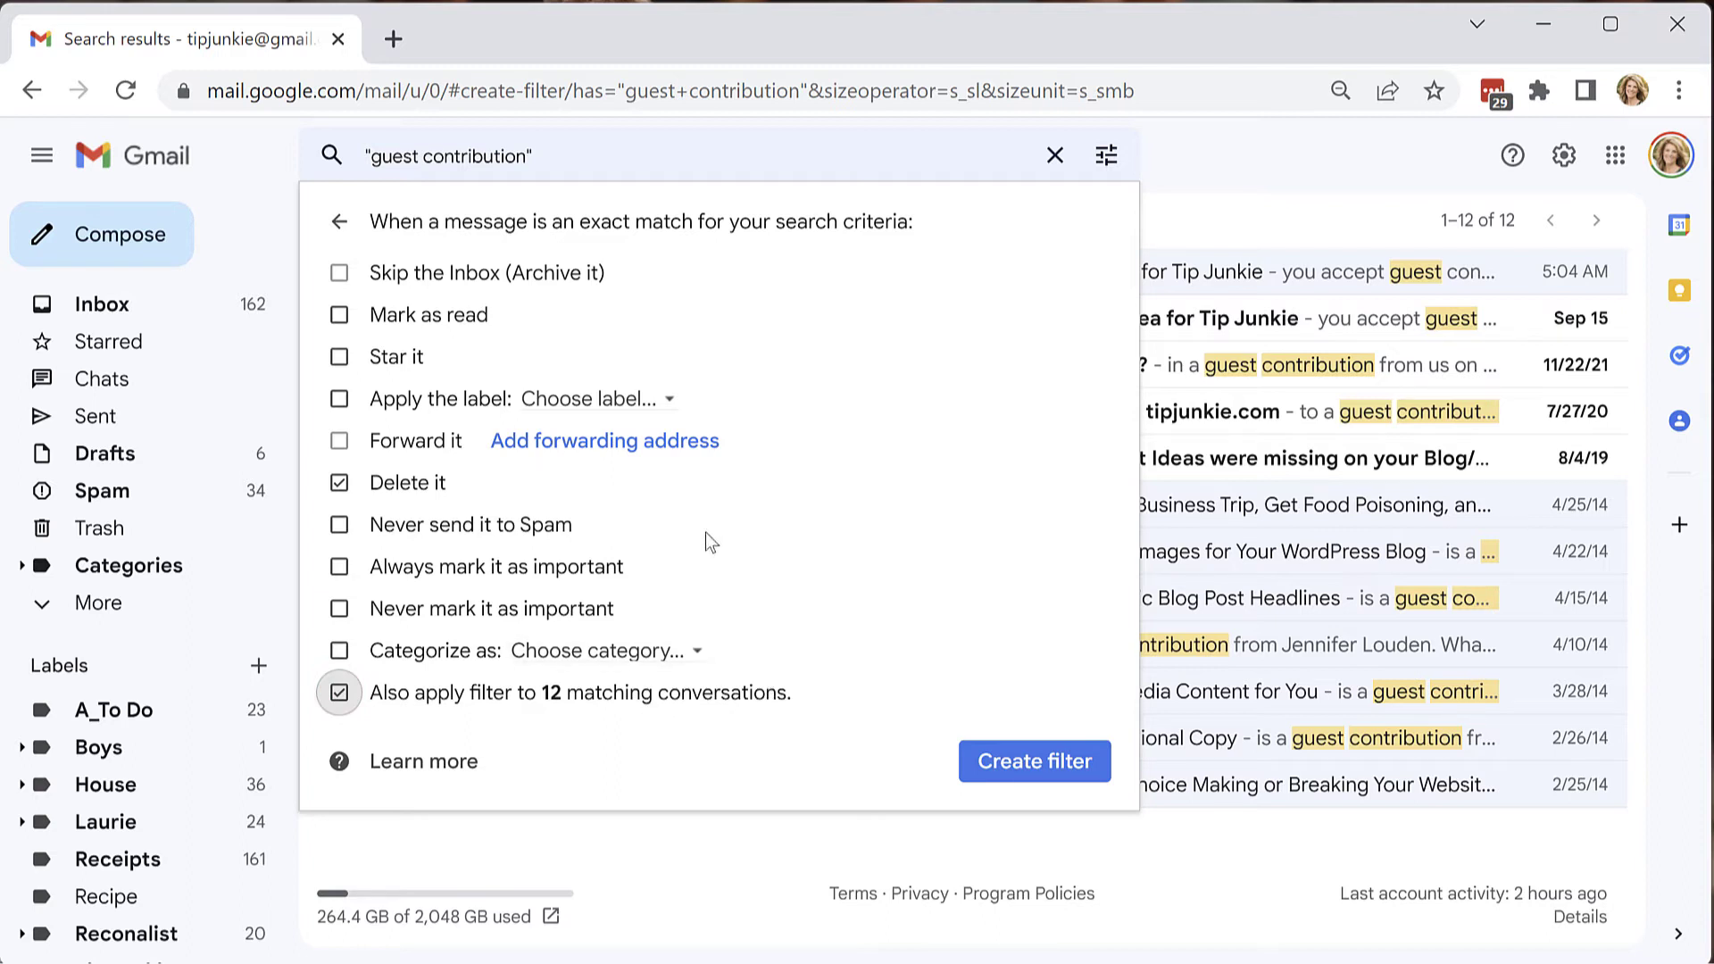
{"action": "left_click", "coordinate": [340, 482]}
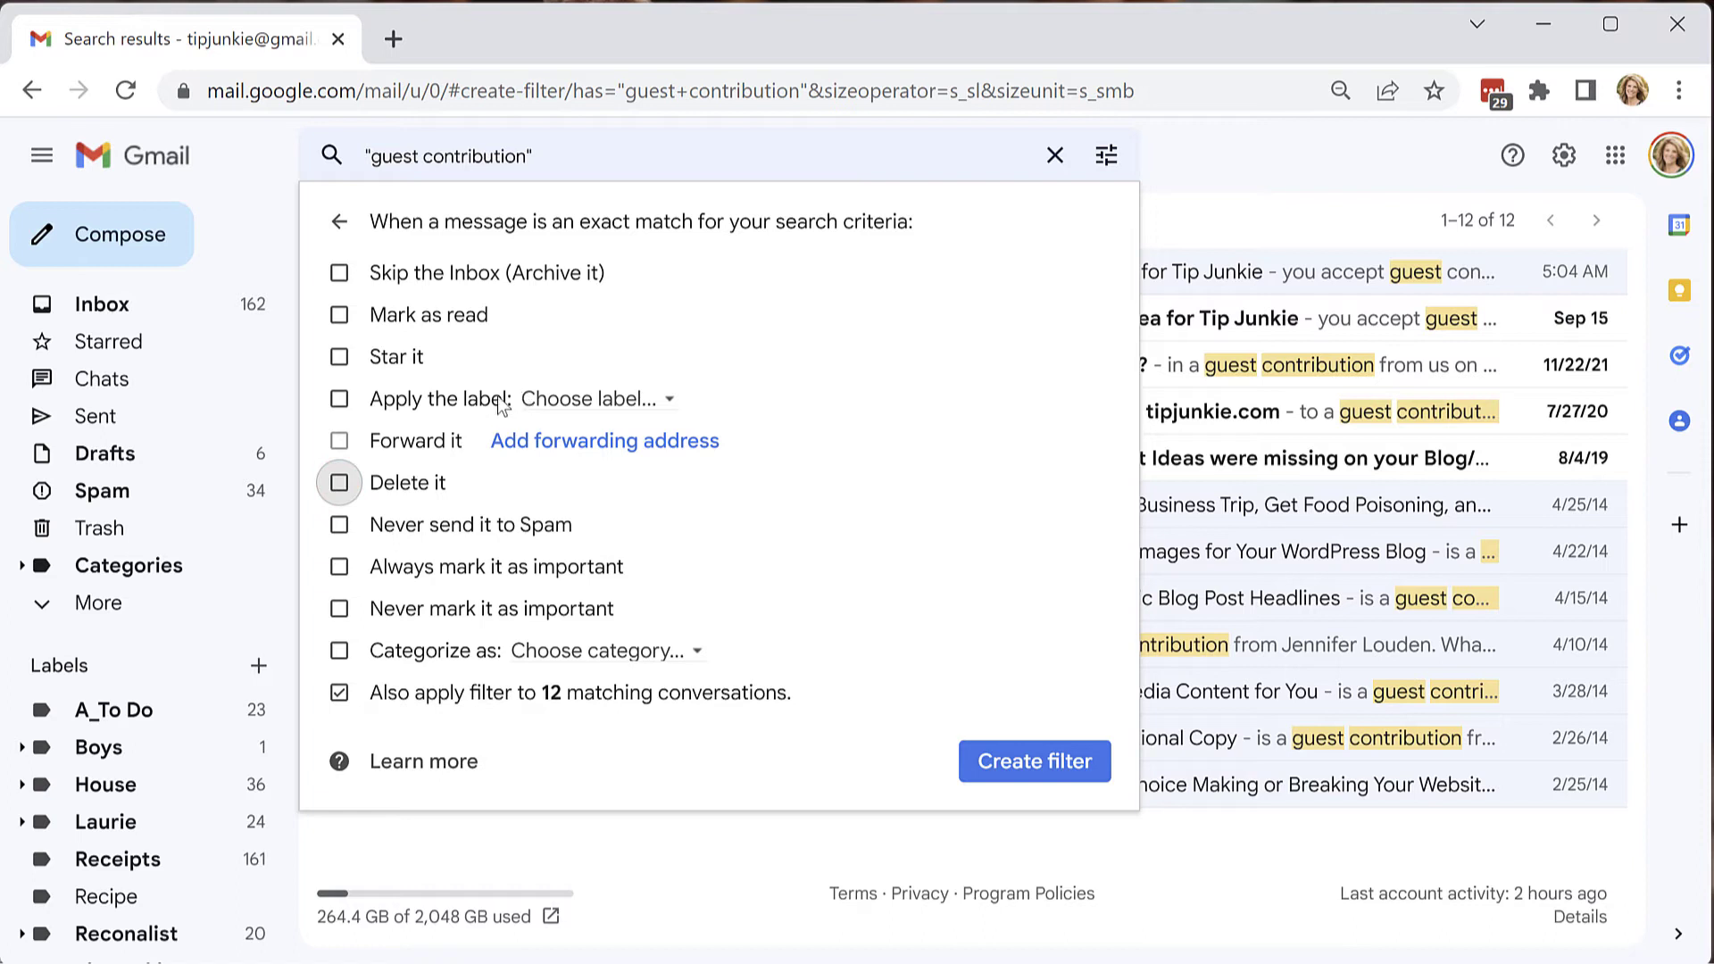
{"action": "left_click", "coordinate": [359, 404]}
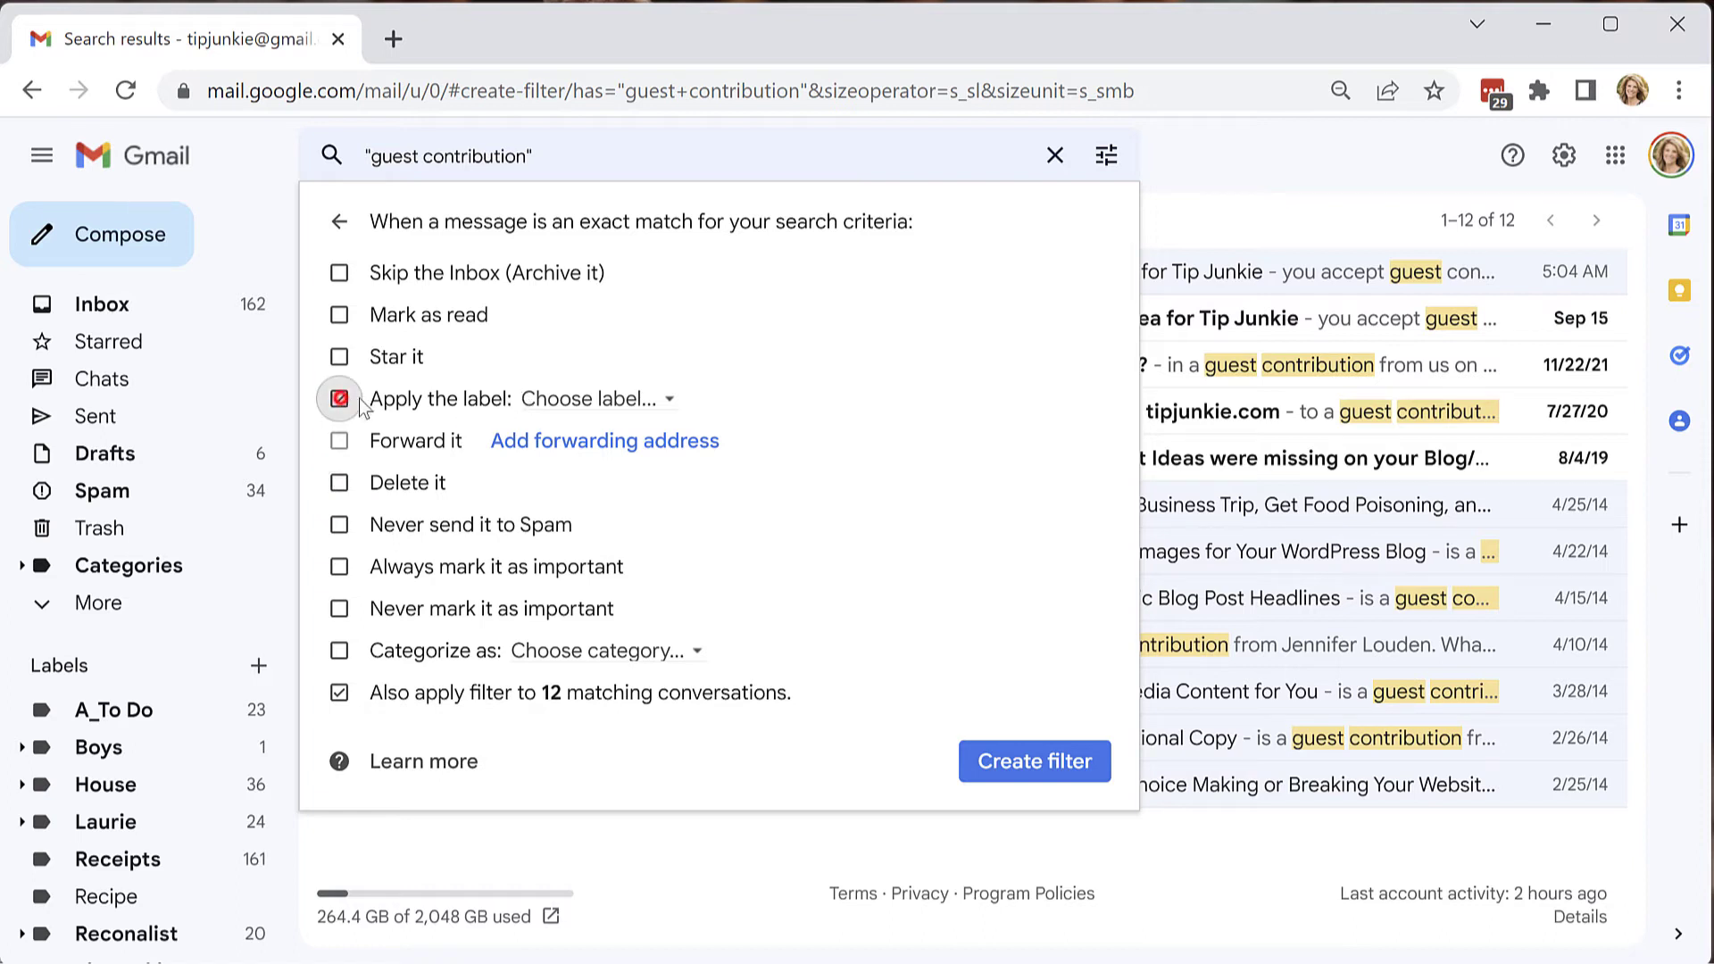
{"action": "left_click", "coordinate": [670, 399]}
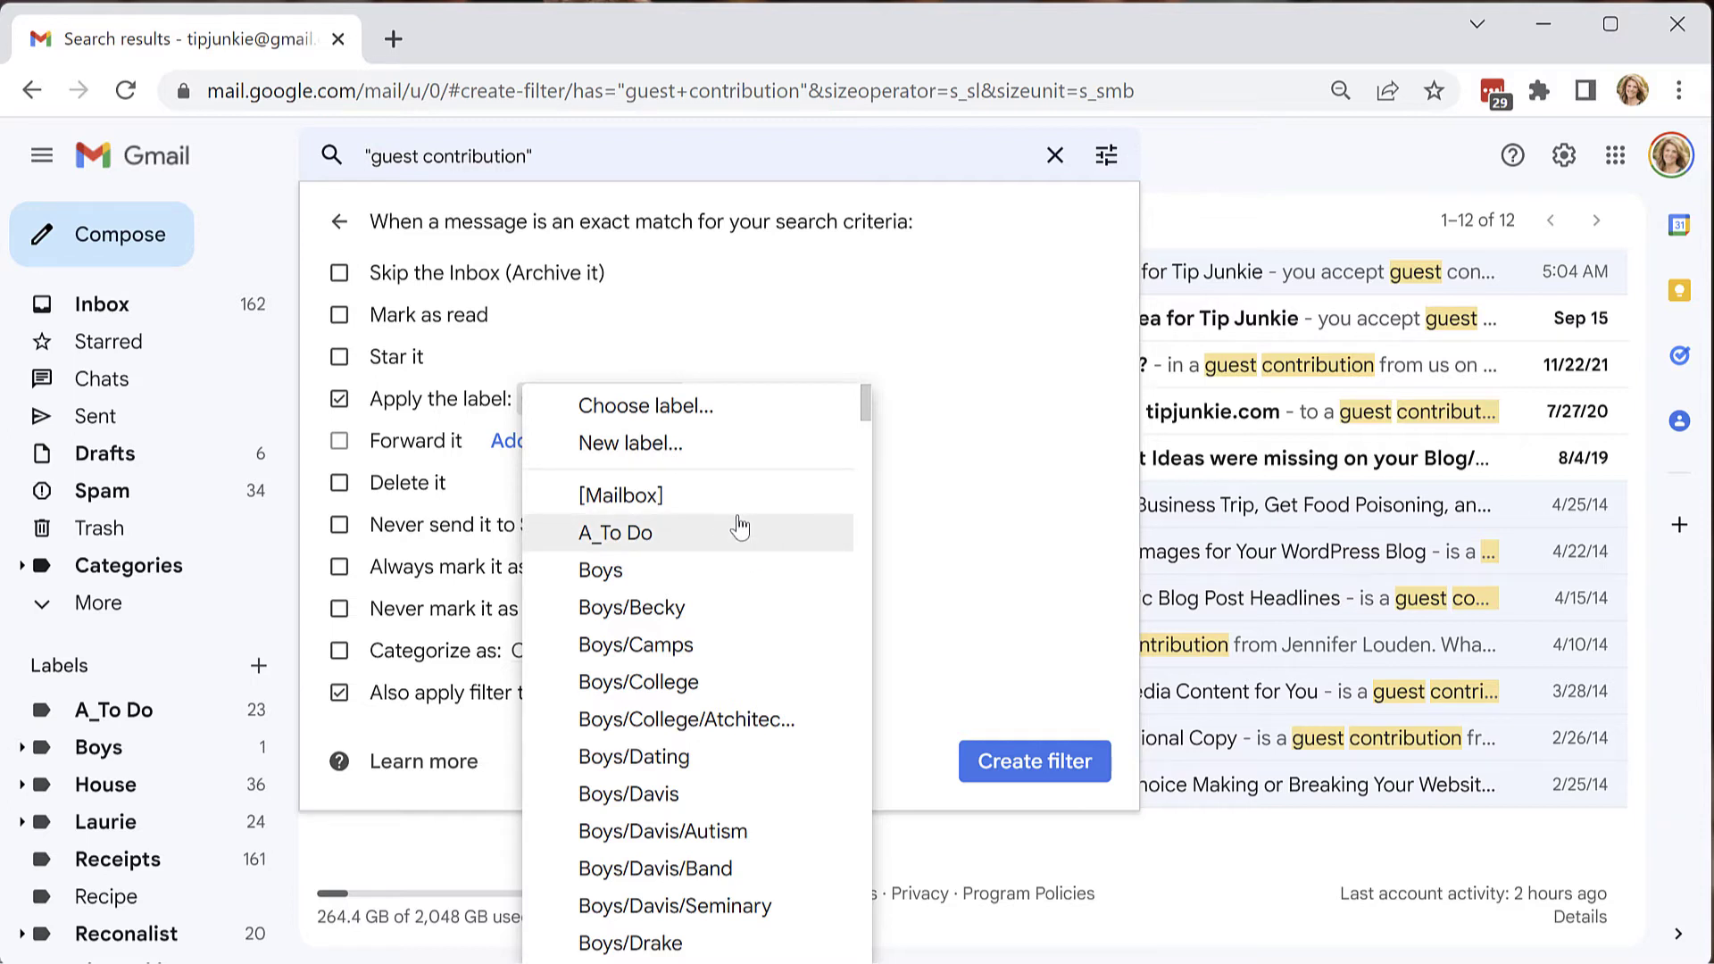
{"action": "mouse_move", "coordinate": [865, 404]}
{"action": "left_mouse_down"}
{"action": "mouse_move", "coordinate": [868, 469]}
{"action": "mouse_move", "coordinate": [866, 402]}
{"action": "left_mouse_up"}
{"action": "left_click", "coordinate": [702, 413]}
Try to create a new label for the filter named Guest Post, nested under Tip Junkie
{"action": "left_click", "coordinate": [636, 398]}
{"action": "left_click", "coordinate": [659, 449]}
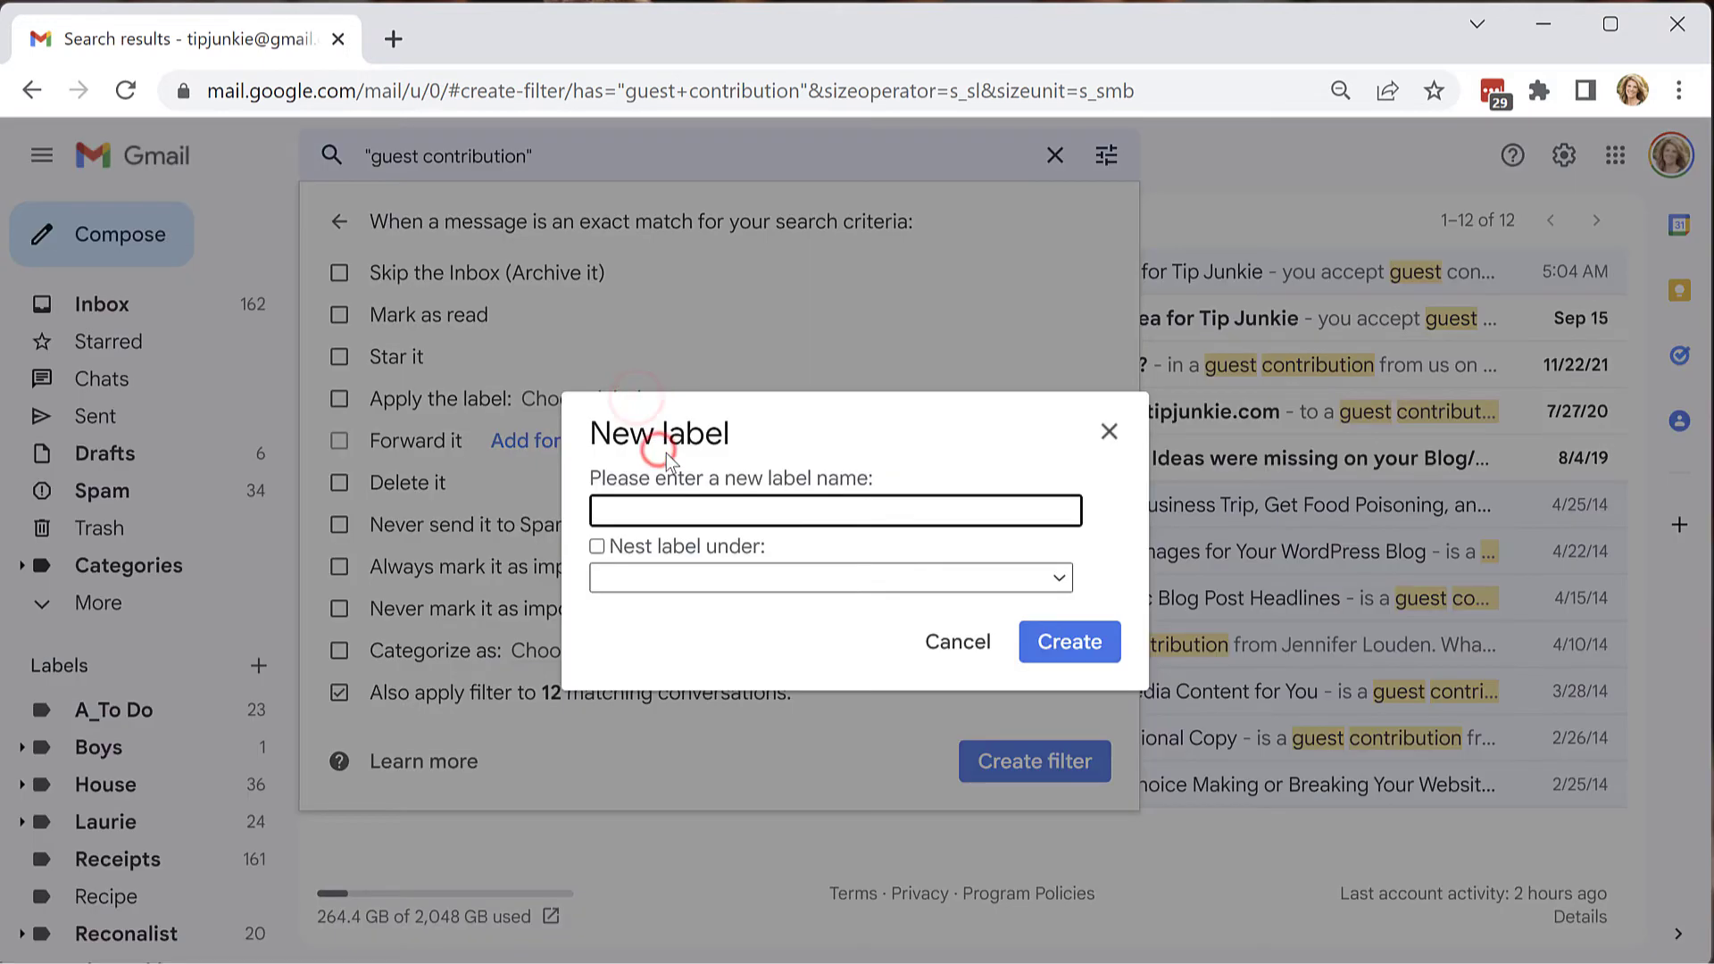
{"action": "type", "text": "Guest Post"}
{"action": "left_click", "coordinate": [598, 545]}
{"action": "left_click", "coordinate": [790, 579]}
{"action": "scroll", "coordinate": [823, 464], "scroll_direction": "down", "scroll_amount": 20}
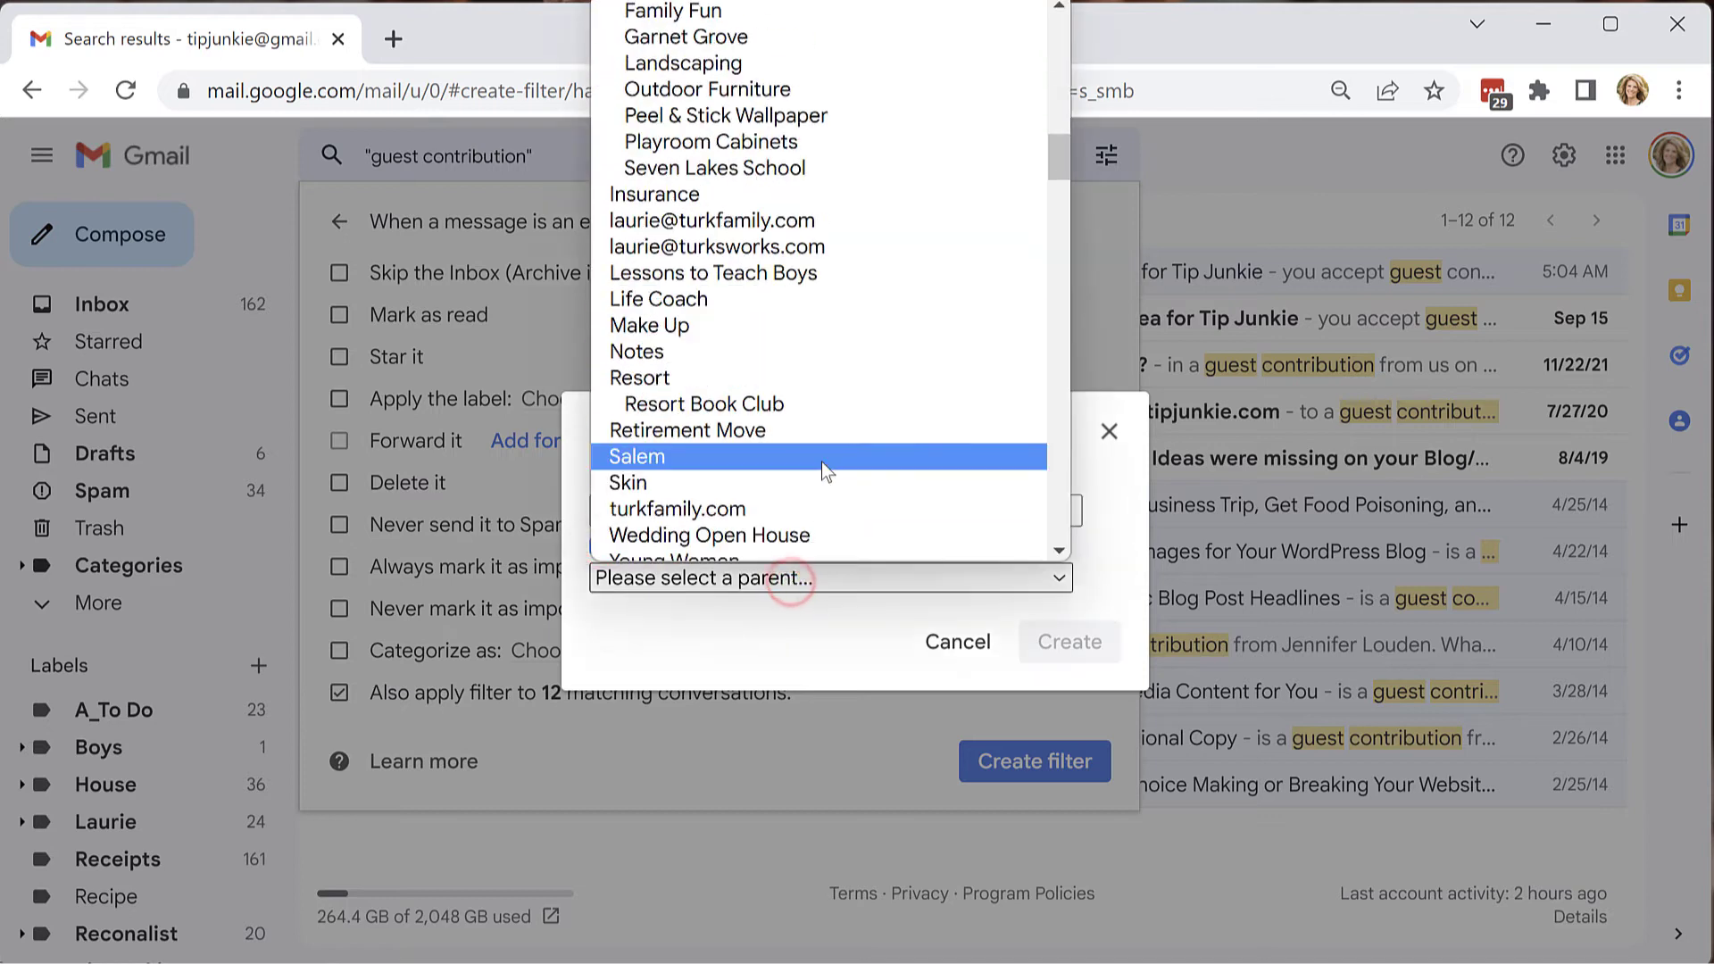
{"action": "scroll", "coordinate": [827, 480], "scroll_direction": "down", "scroll_amount": 5}
{"action": "scroll", "coordinate": [827, 480], "scroll_direction": "up", "scroll_amount": 5}
{"action": "scroll", "coordinate": [828, 484], "scroll_direction": "down", "scroll_amount": 5}
{"action": "scroll", "coordinate": [810, 366], "scroll_direction": "up", "scroll_amount": 8}
{"action": "scroll", "coordinate": [810, 366], "scroll_direction": "up", "scroll_amount": 1}
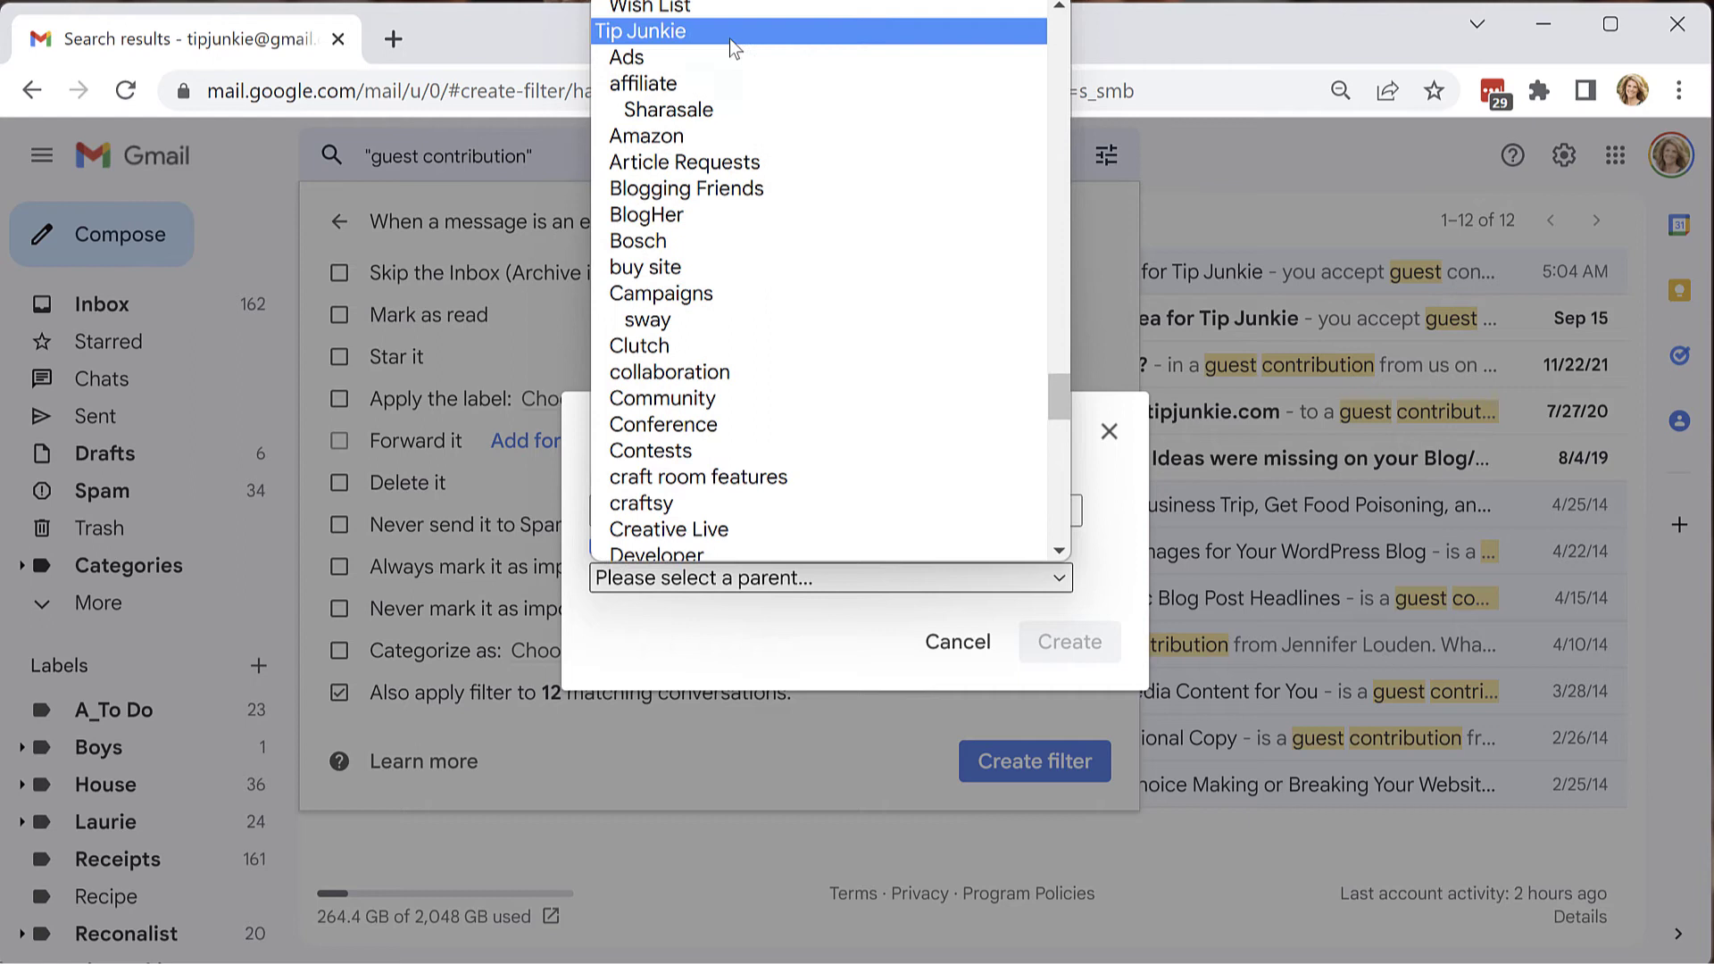
{"action": "left_click", "coordinate": [730, 36]}
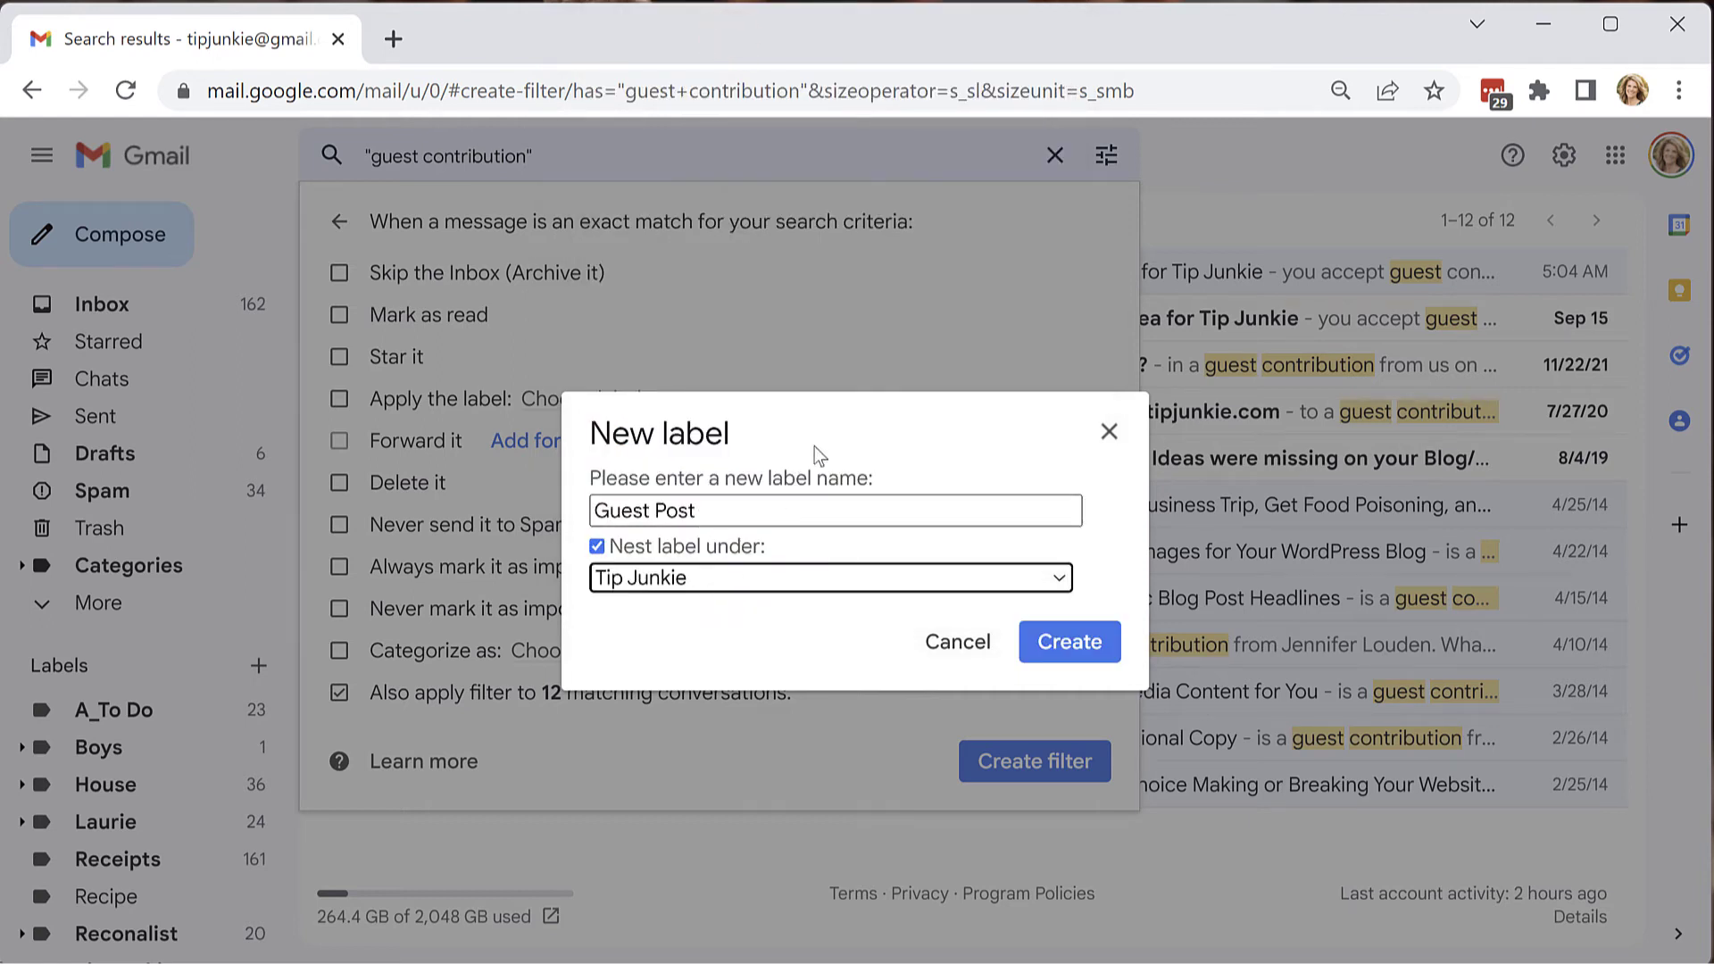
{"action": "left_click", "coordinate": [1089, 650]}
{"action": "left_click", "coordinate": [1084, 658]}
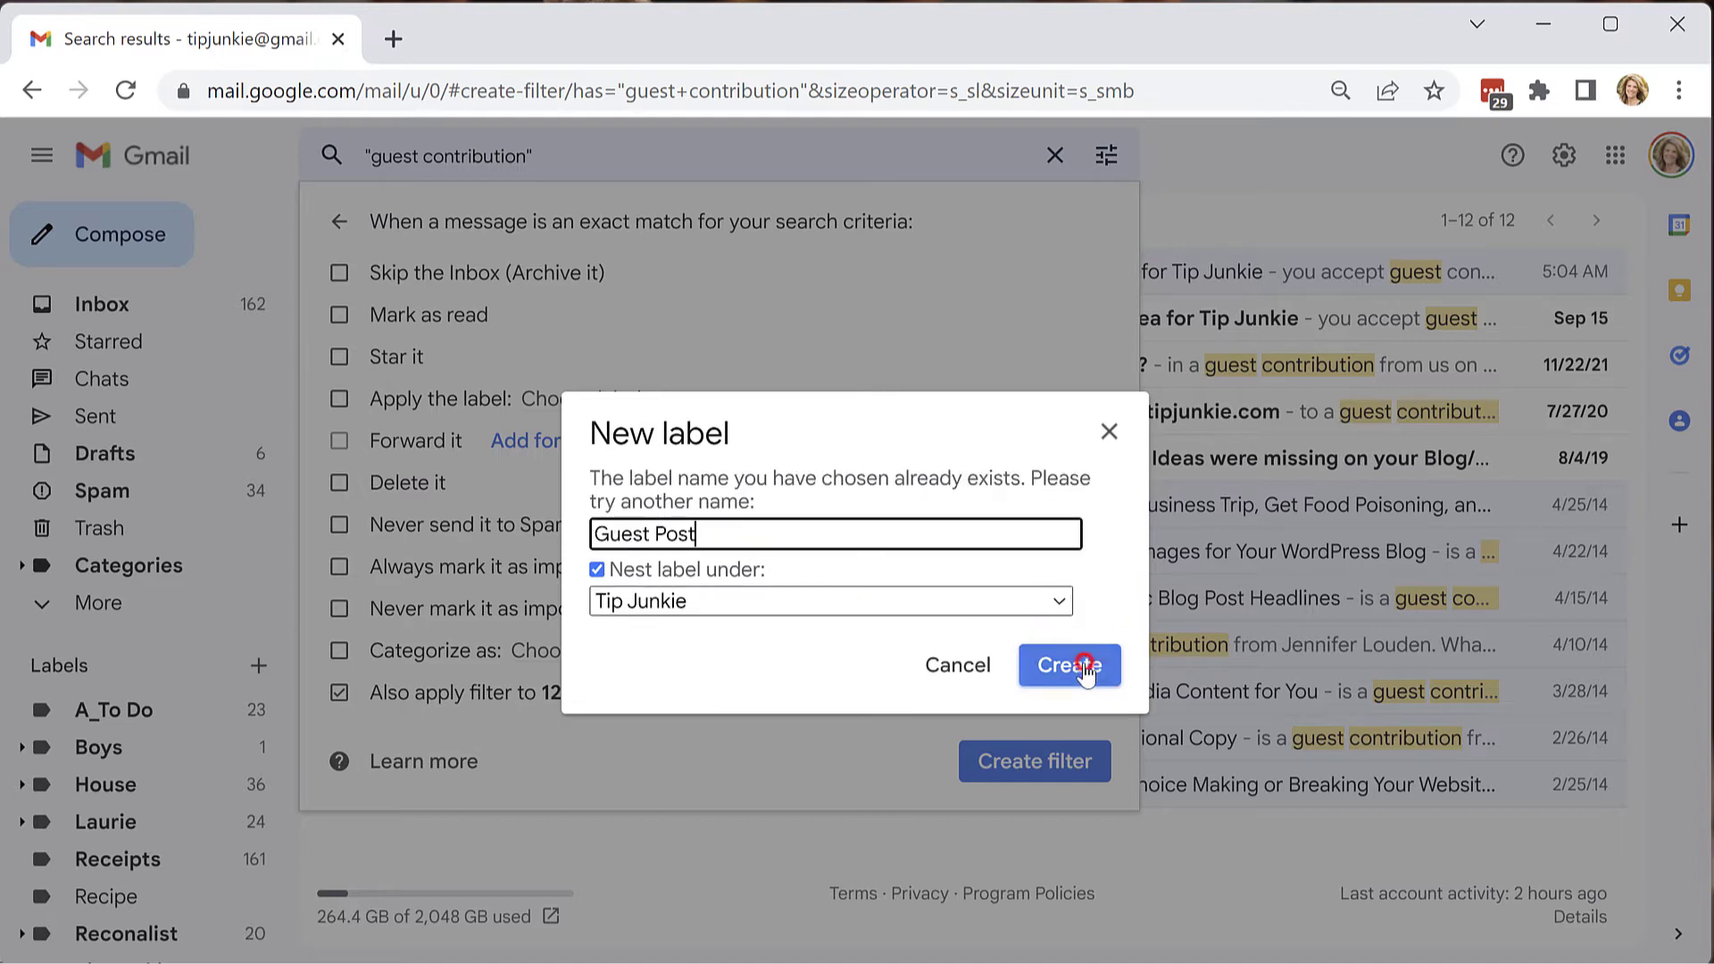
{"action": "left_click_drag", "start_coordinate": [1020, 480], "coordinate": [897, 482]}
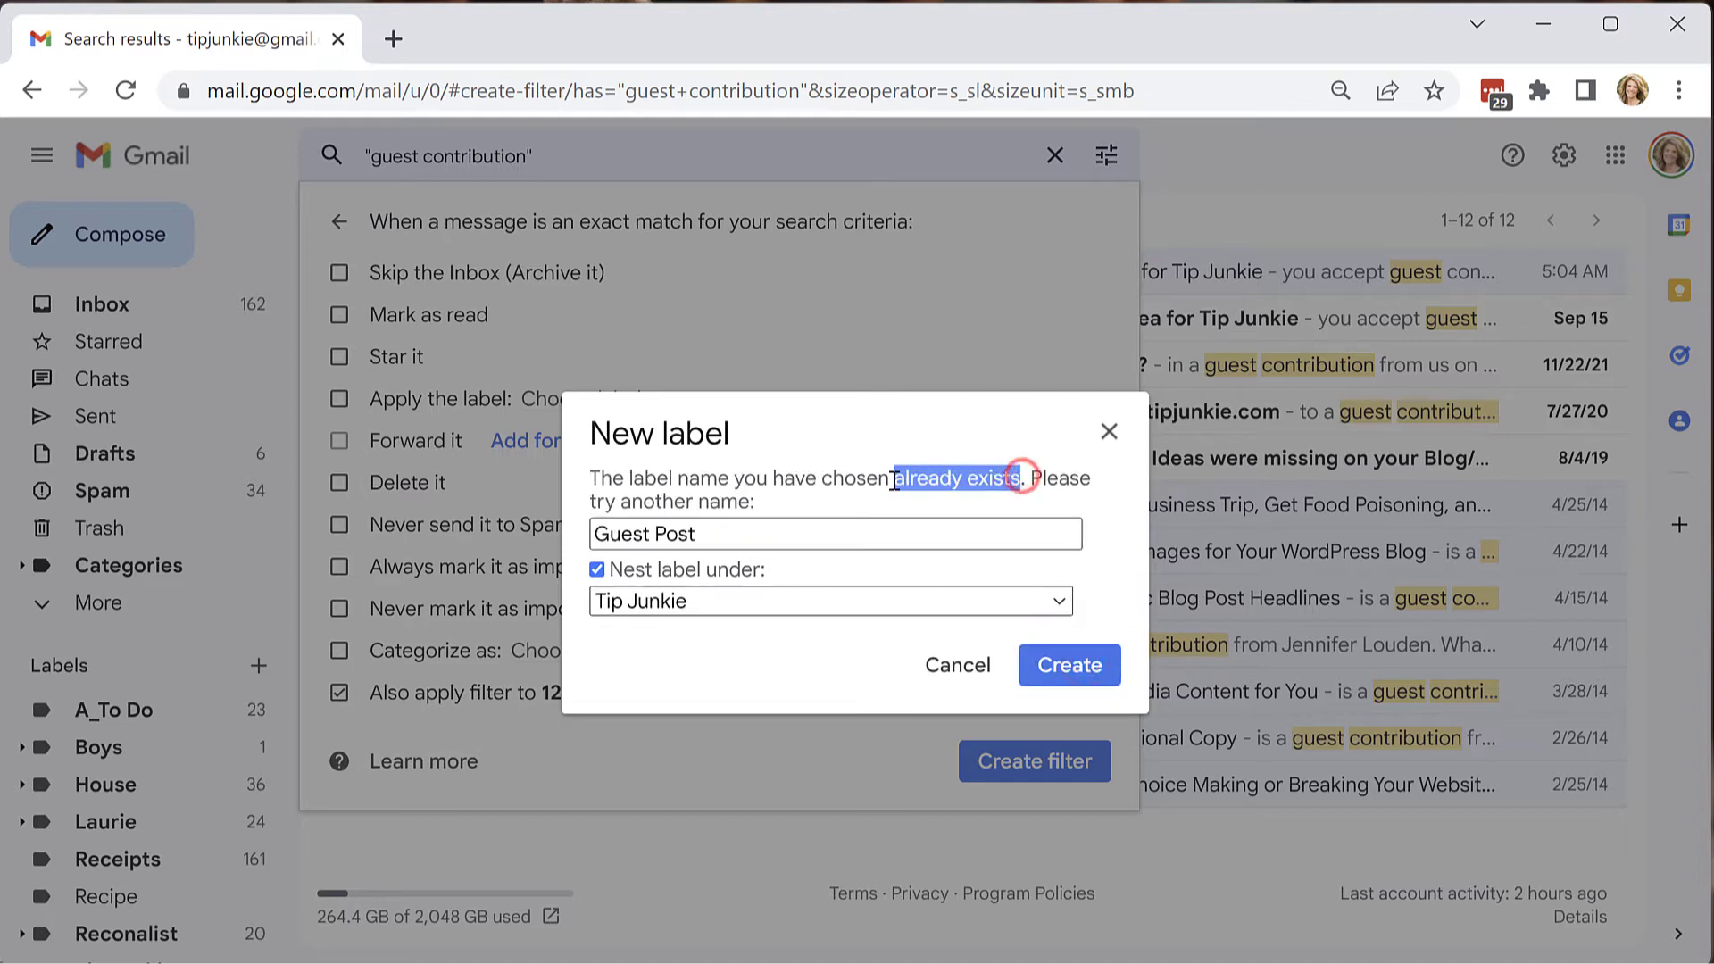
{"action": "left_click", "coordinate": [973, 670]}
Set the filter to apply the existing label Tip Junkie/guest post
{"action": "left_click", "coordinate": [678, 399]}
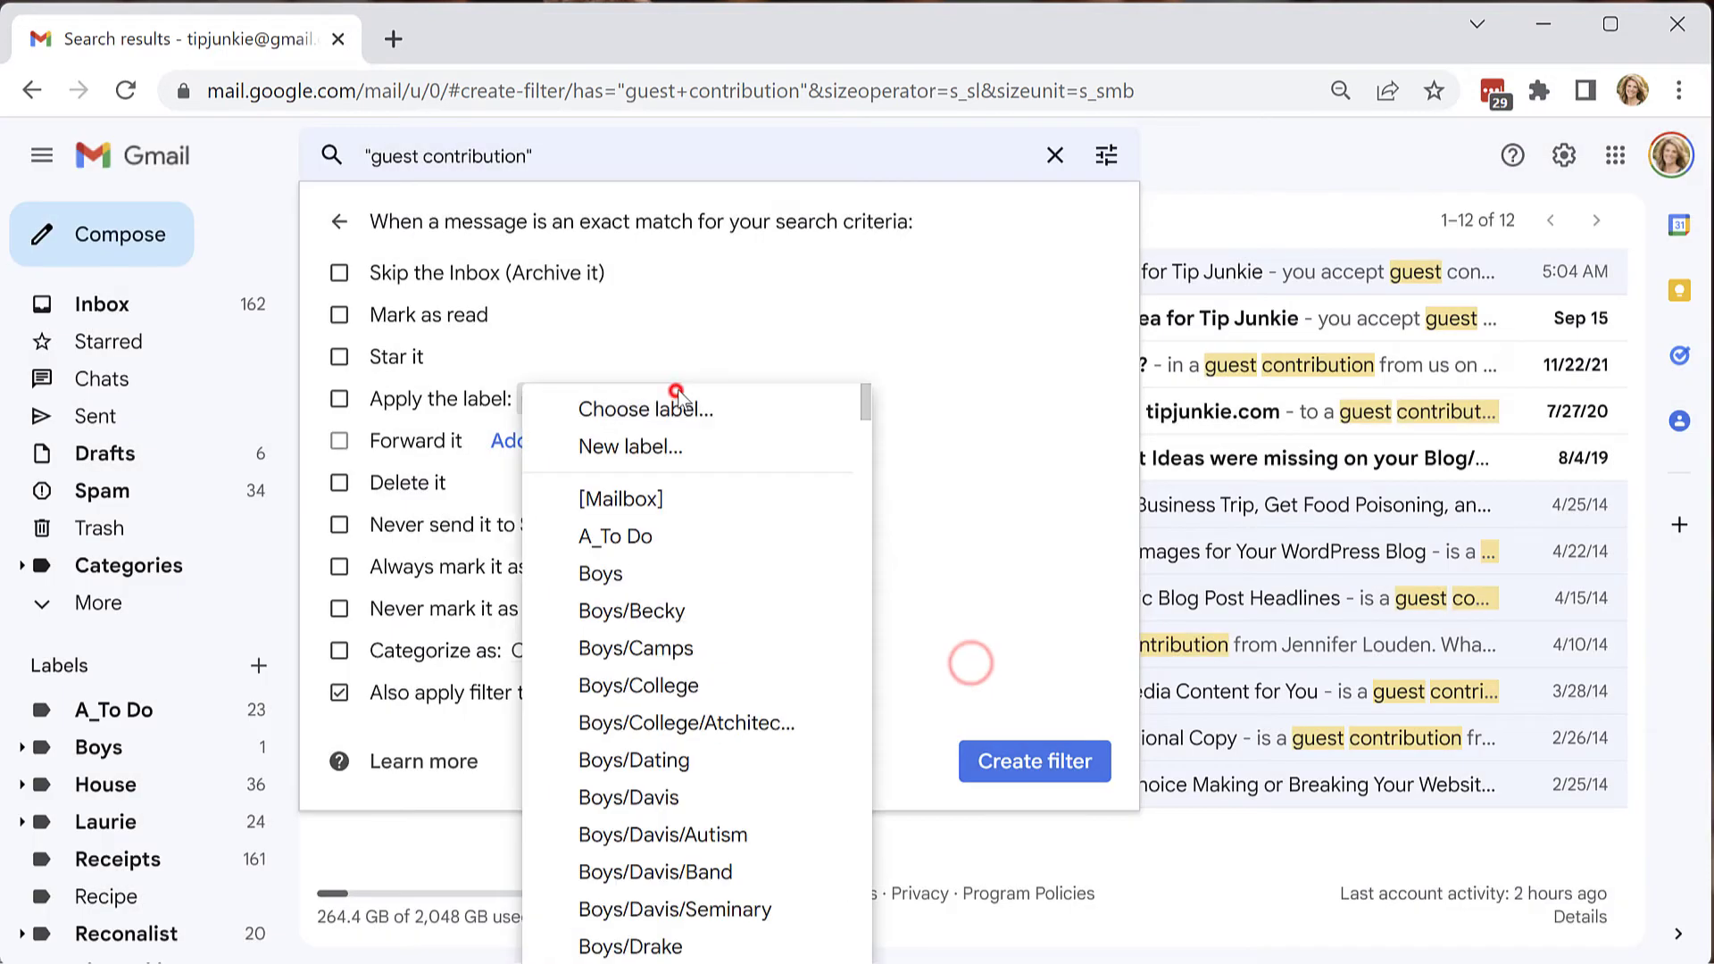
{"action": "left_click_drag", "start_coordinate": [870, 404], "coordinate": [870, 908]}
{"action": "scroll", "coordinate": [753, 664], "scroll_direction": "up", "scroll_amount": 4}
{"action": "left_click", "coordinate": [785, 495]}
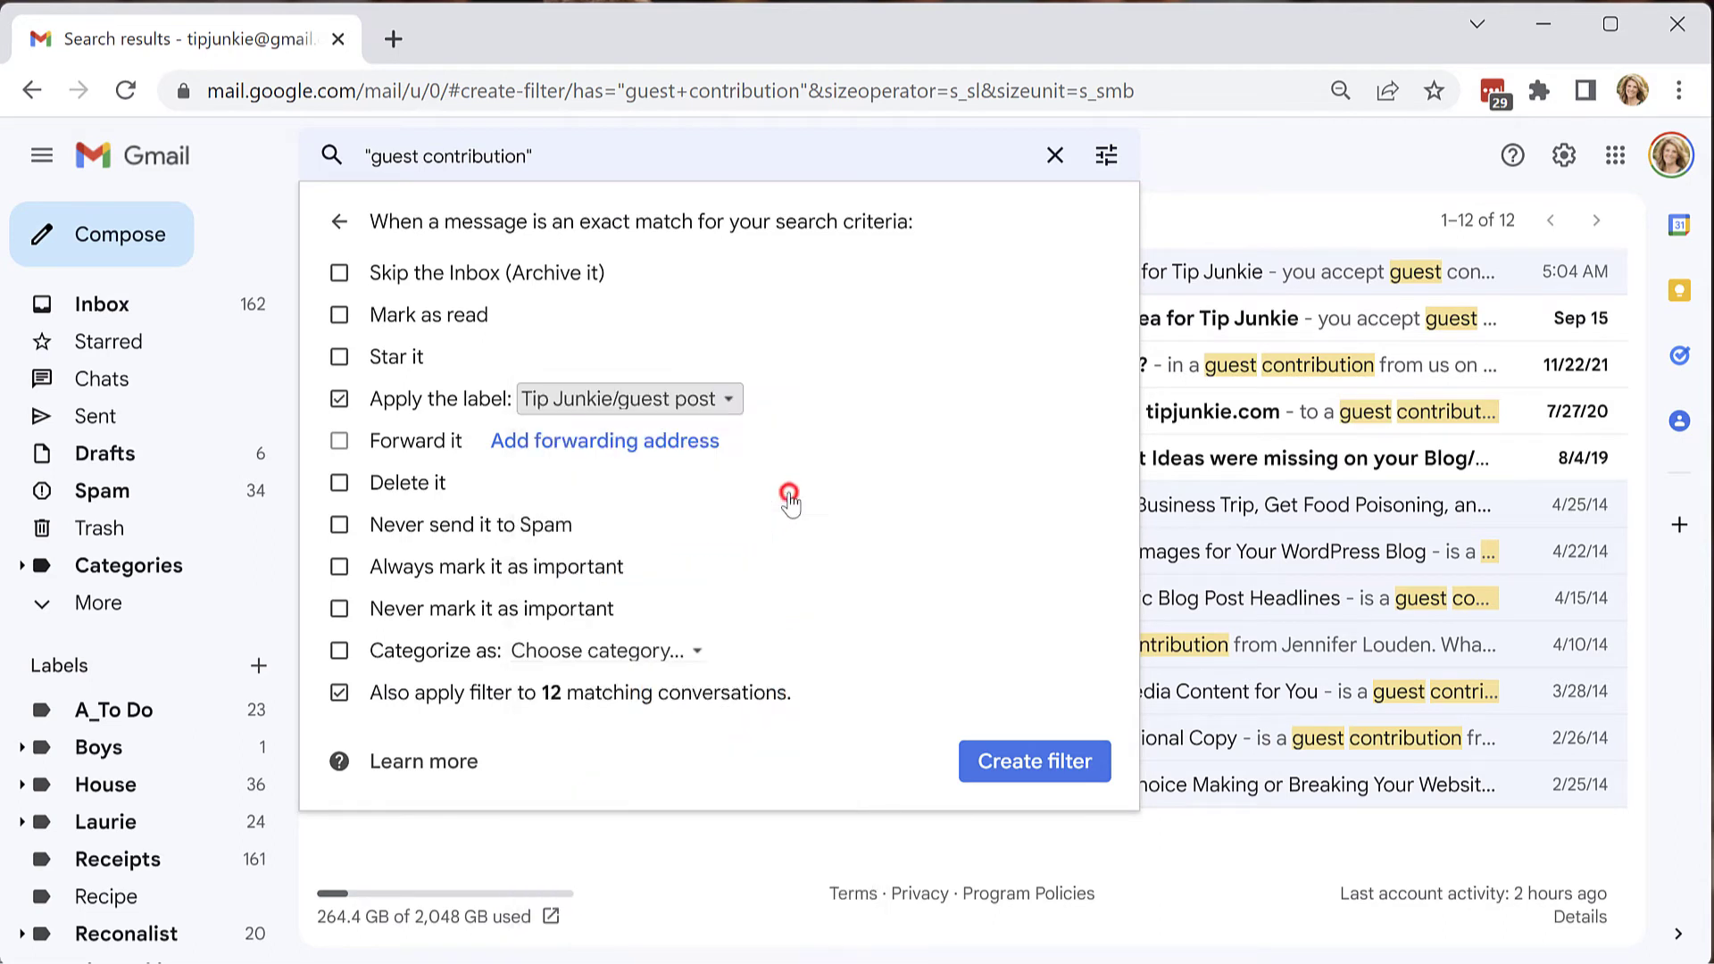
Make the filter skip the inbox by archiving matching messages, and create the filter
{"action": "left_click", "coordinate": [340, 274]}
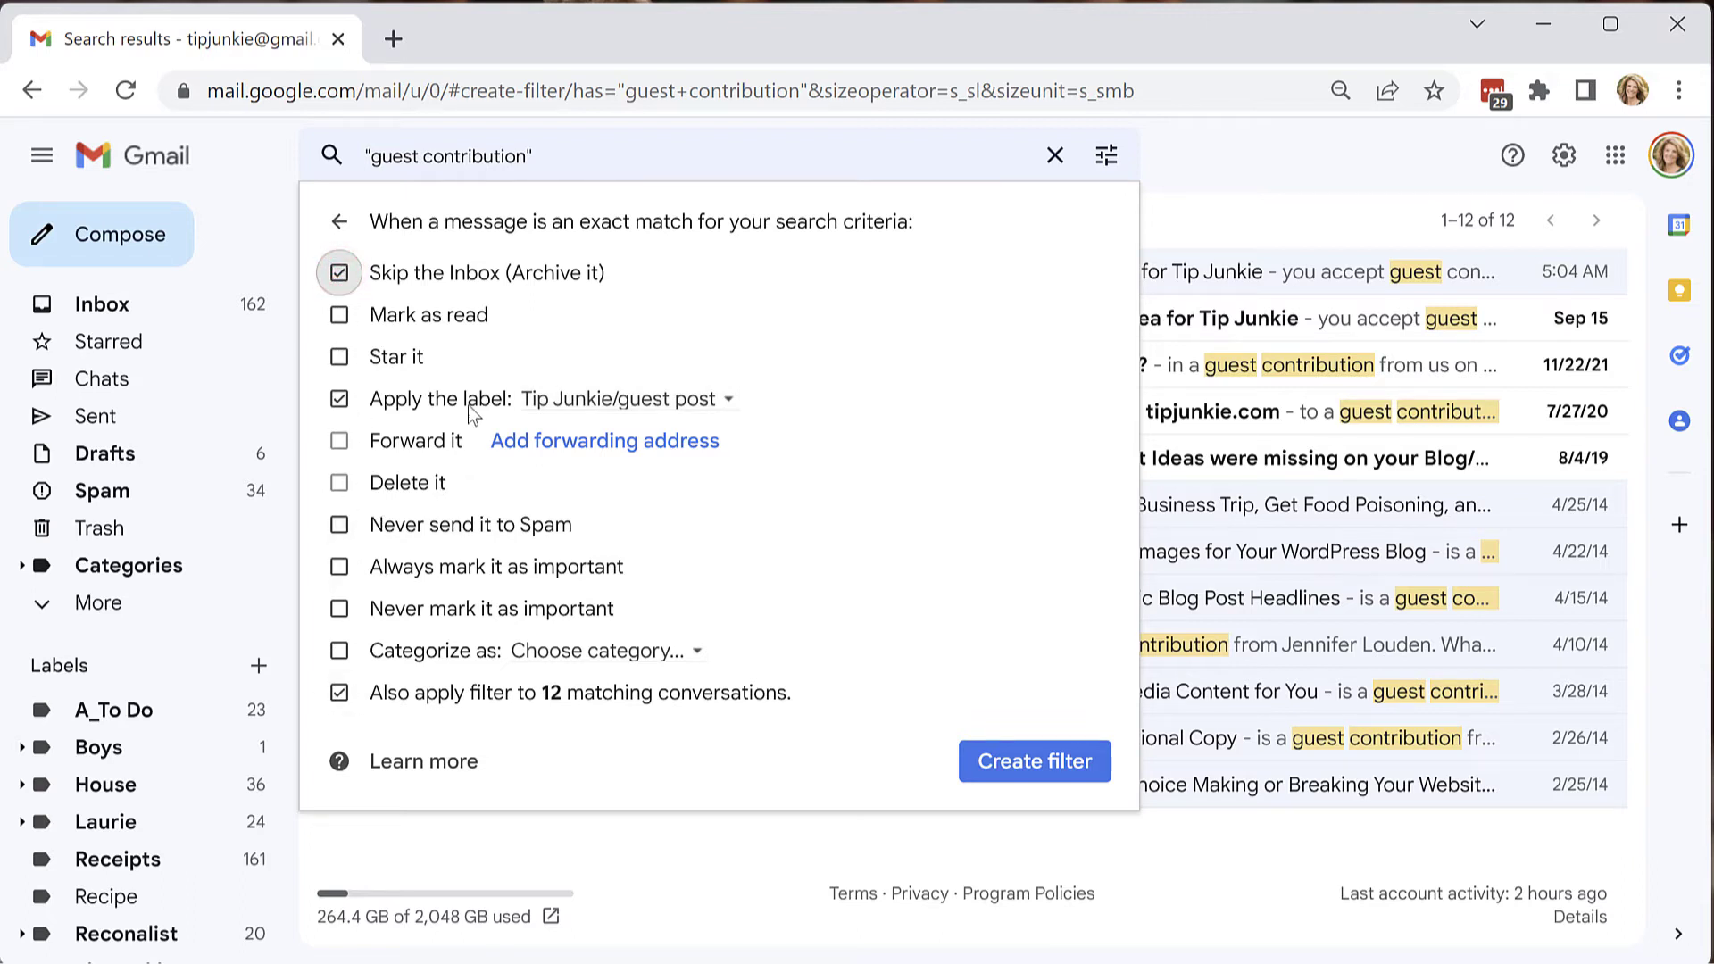
{"action": "left_click", "coordinate": [554, 291]}
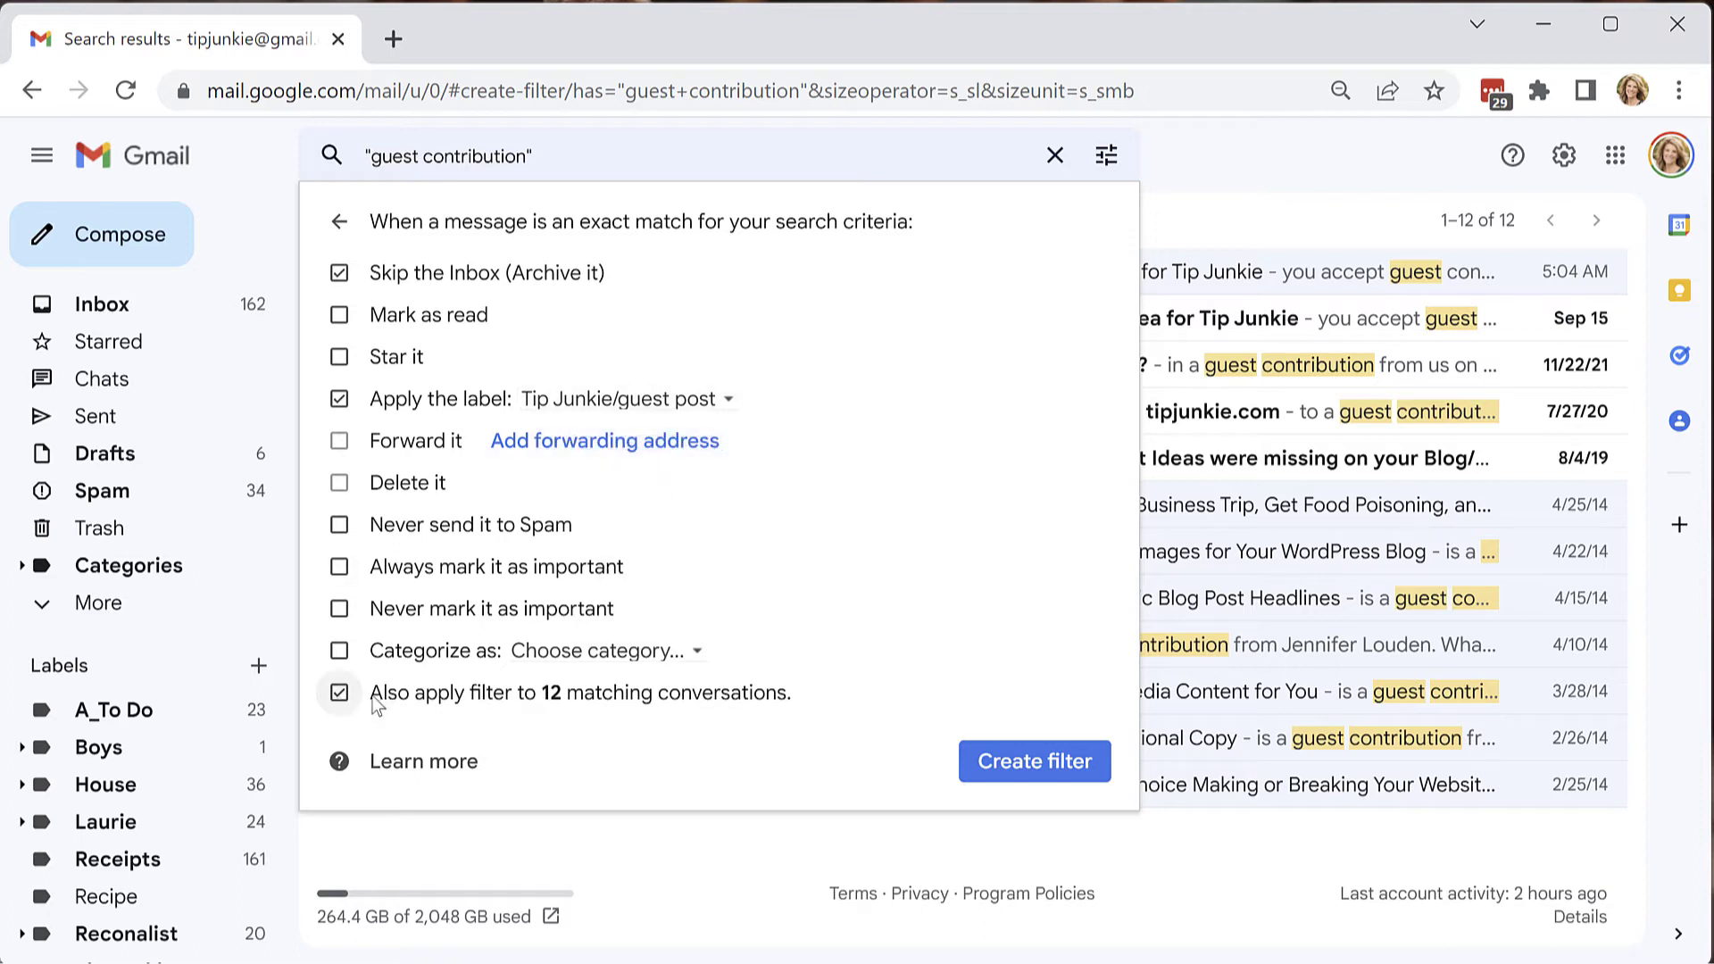
{"action": "left_click", "coordinate": [1043, 775]}
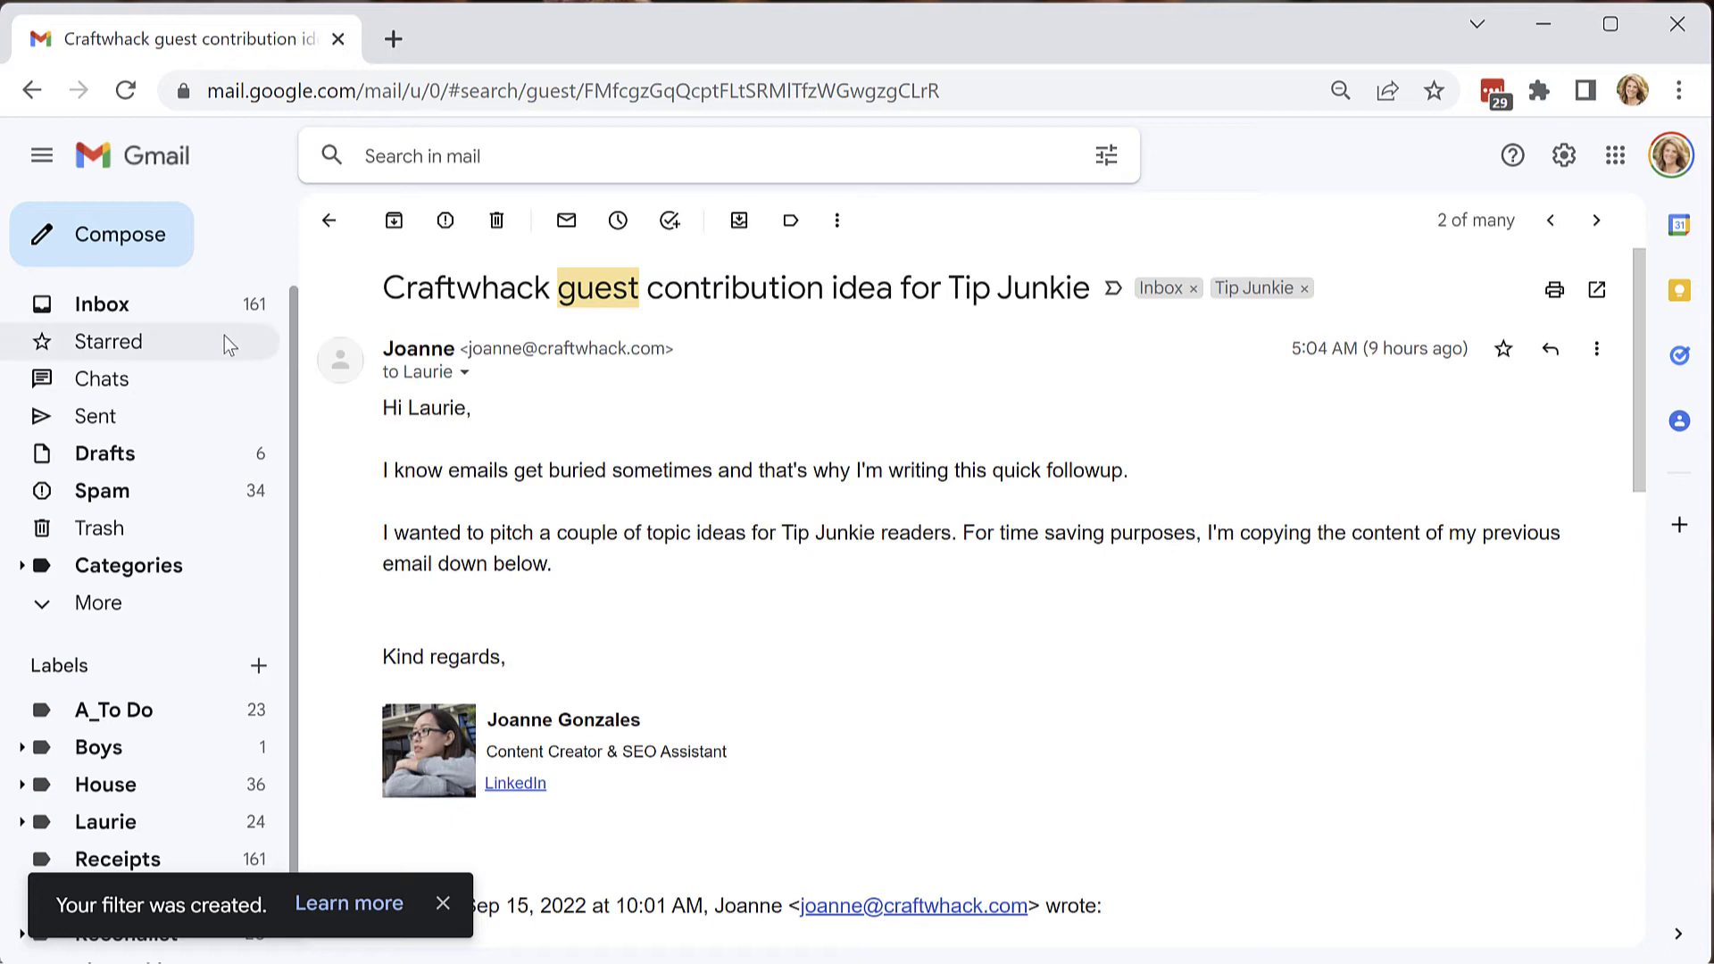
Return to the inbox and check its message count
{"action": "left_click", "coordinate": [98, 308]}
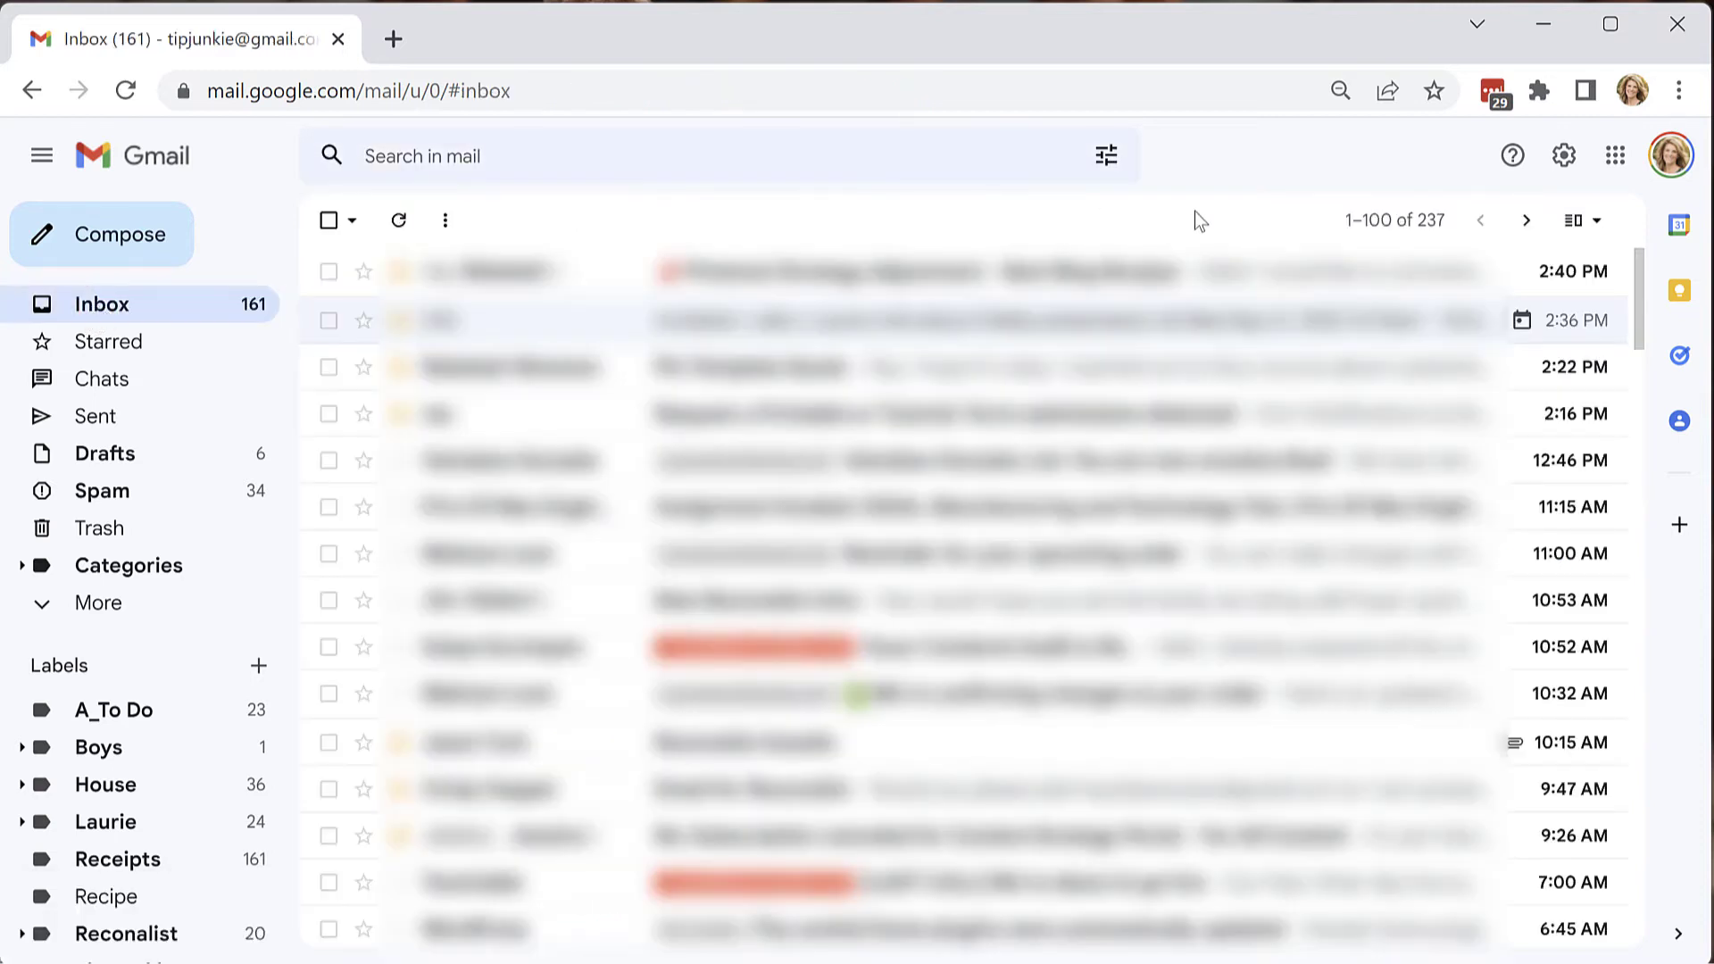
{"action": "left_click", "coordinate": [1441, 221]}
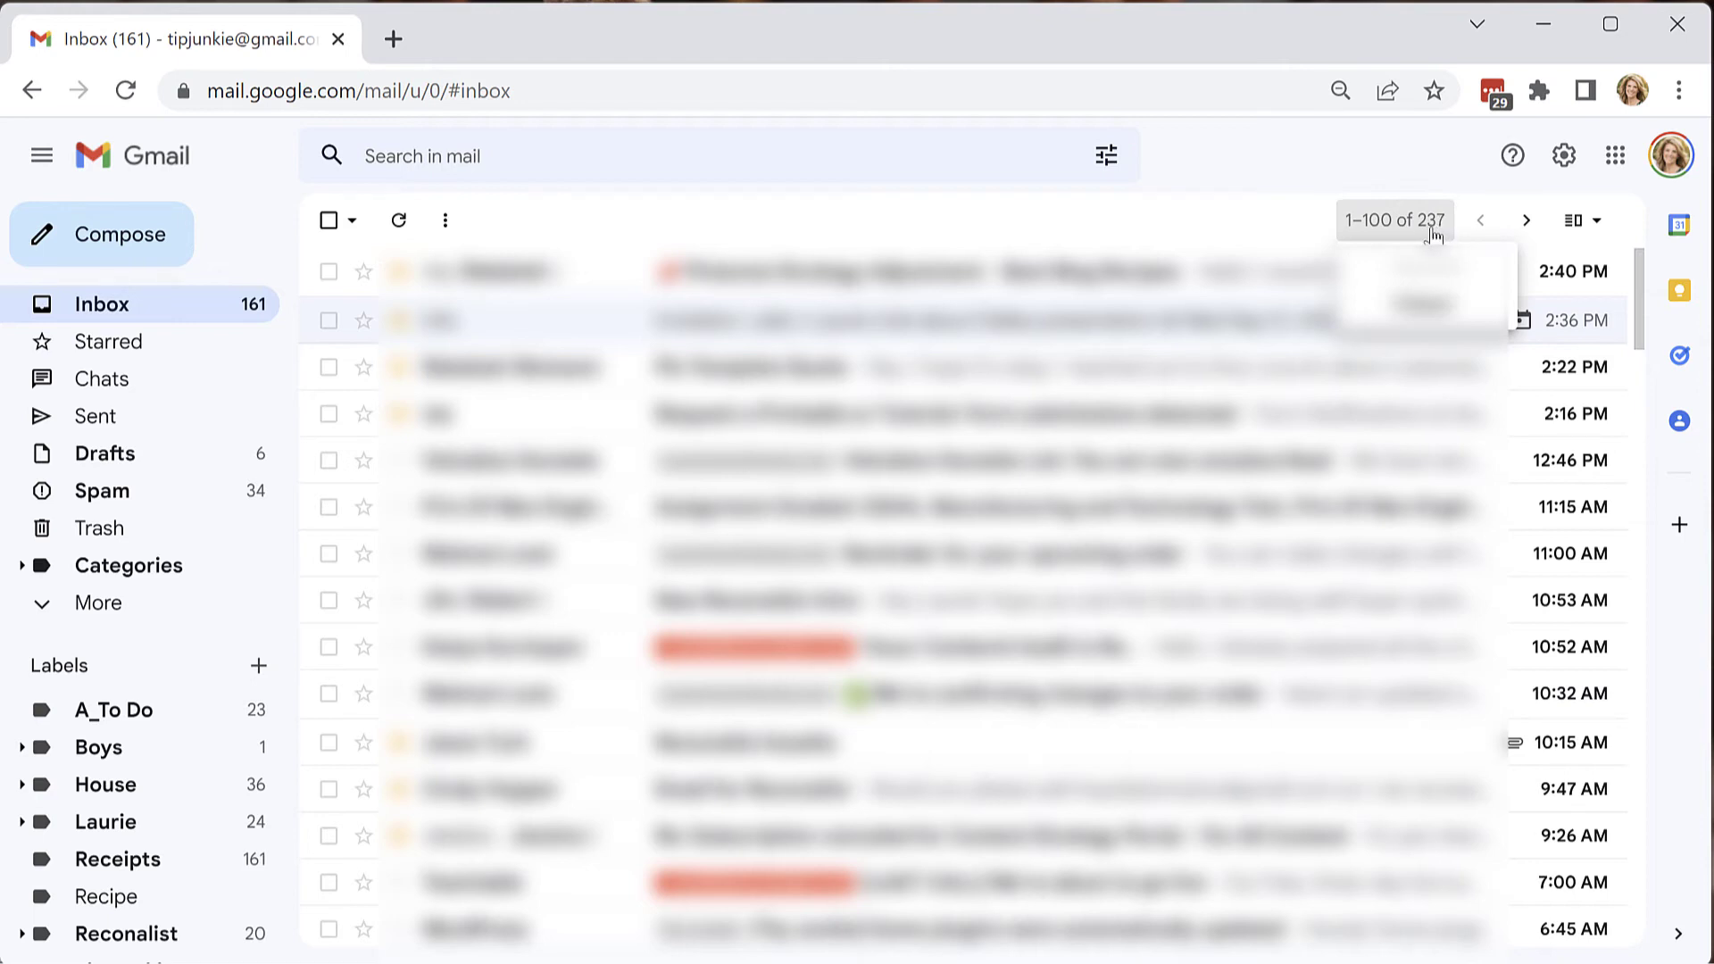
Expand the Tip Junkie label, find its guest post sublabel by searching for "guest", and open the messages filed there
{"action": "left_click", "coordinate": [125, 933]}
{"action": "scroll", "coordinate": [143, 849], "scroll_direction": "down", "scroll_amount": 1}
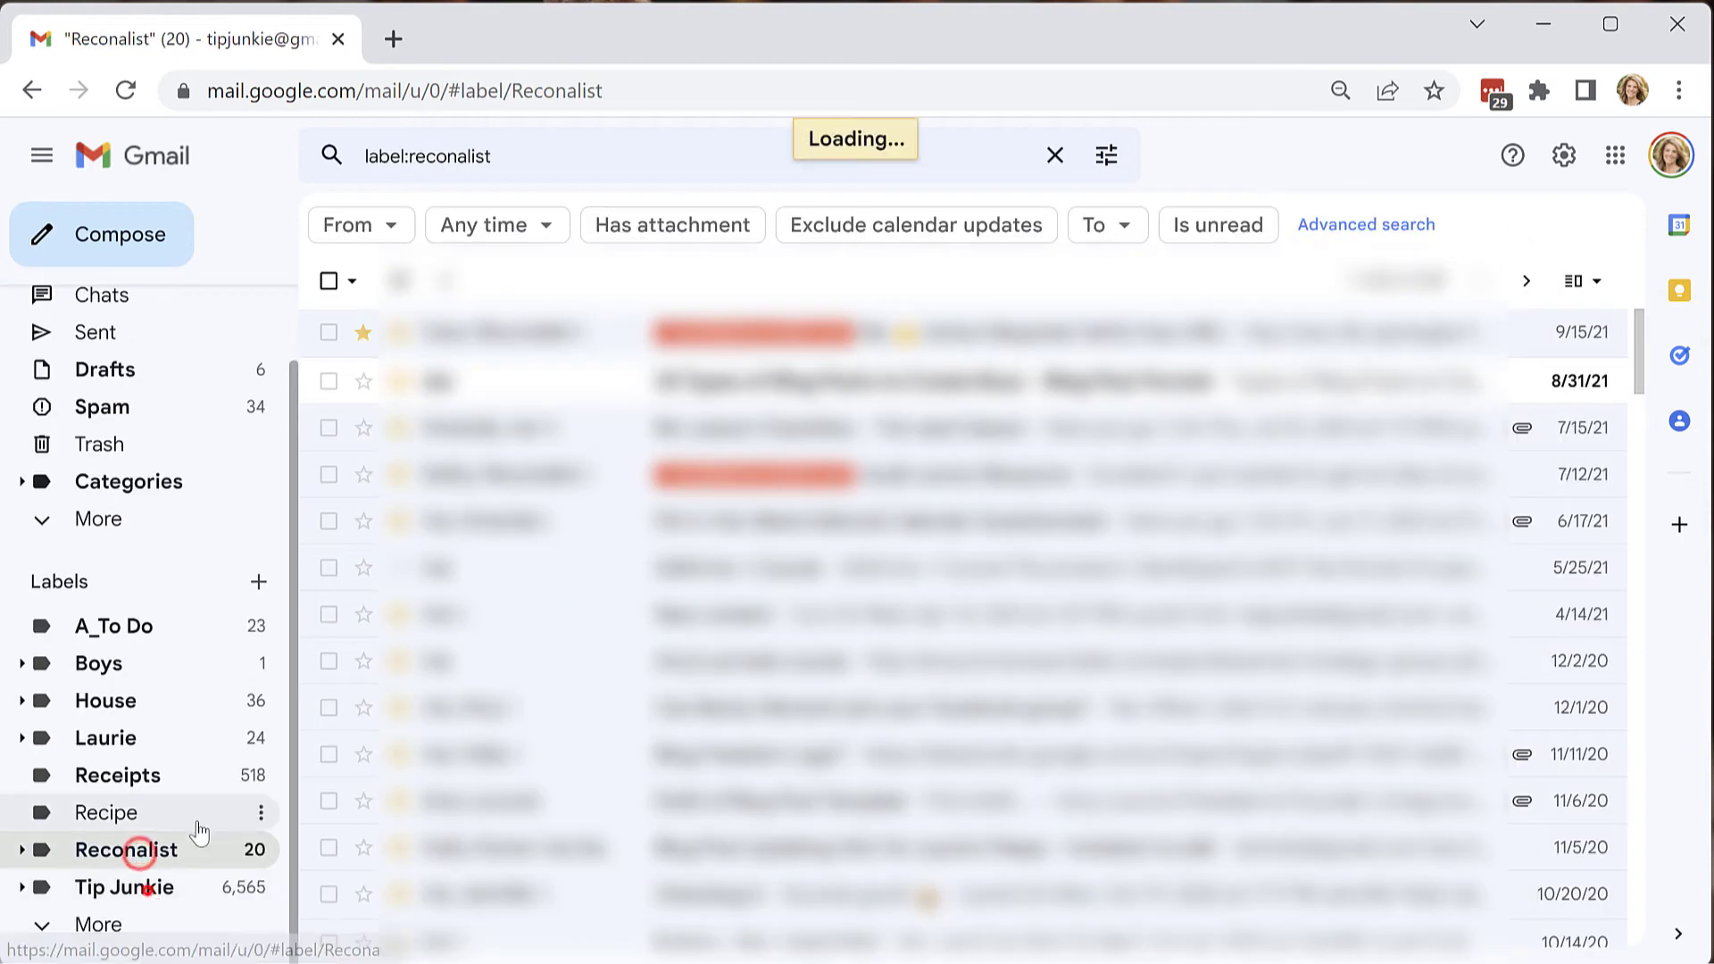
{"action": "left_click", "coordinate": [125, 888]}
{"action": "left_click", "coordinate": [21, 887]}
{"action": "scroll", "coordinate": [158, 831], "scroll_direction": "down", "scroll_amount": 5}
{"action": "key", "text": "ctrl+f"}
{"action": "type", "text": "guest"}
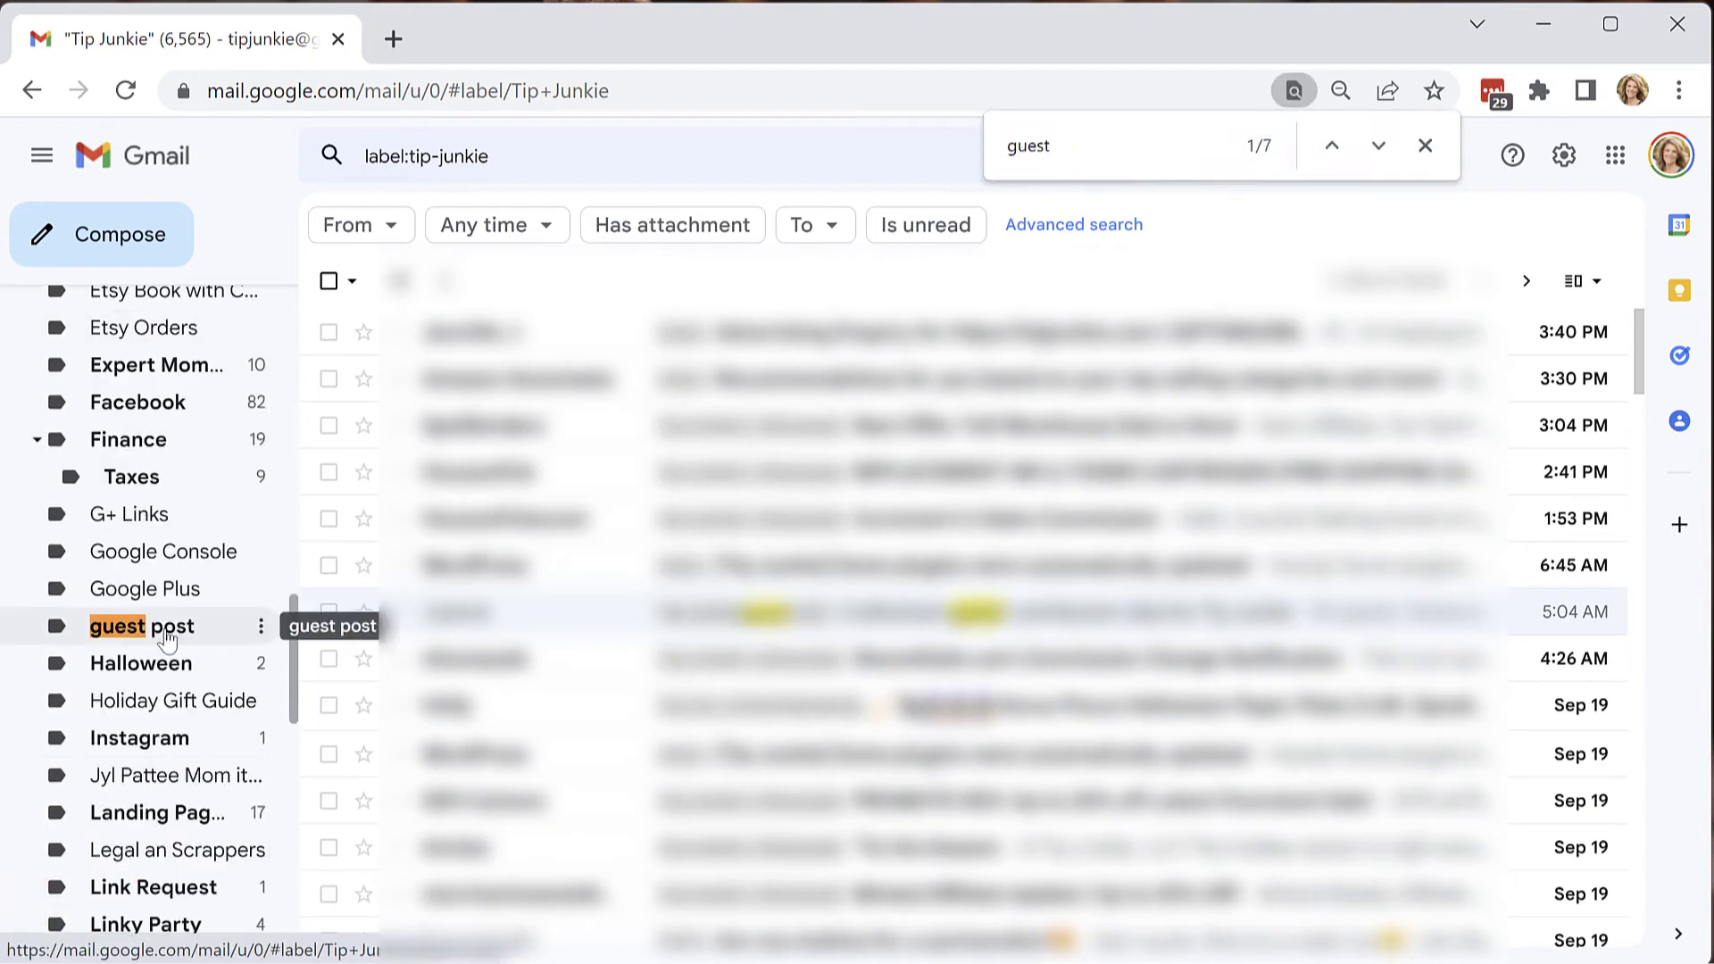
{"action": "left_click", "coordinate": [168, 636]}
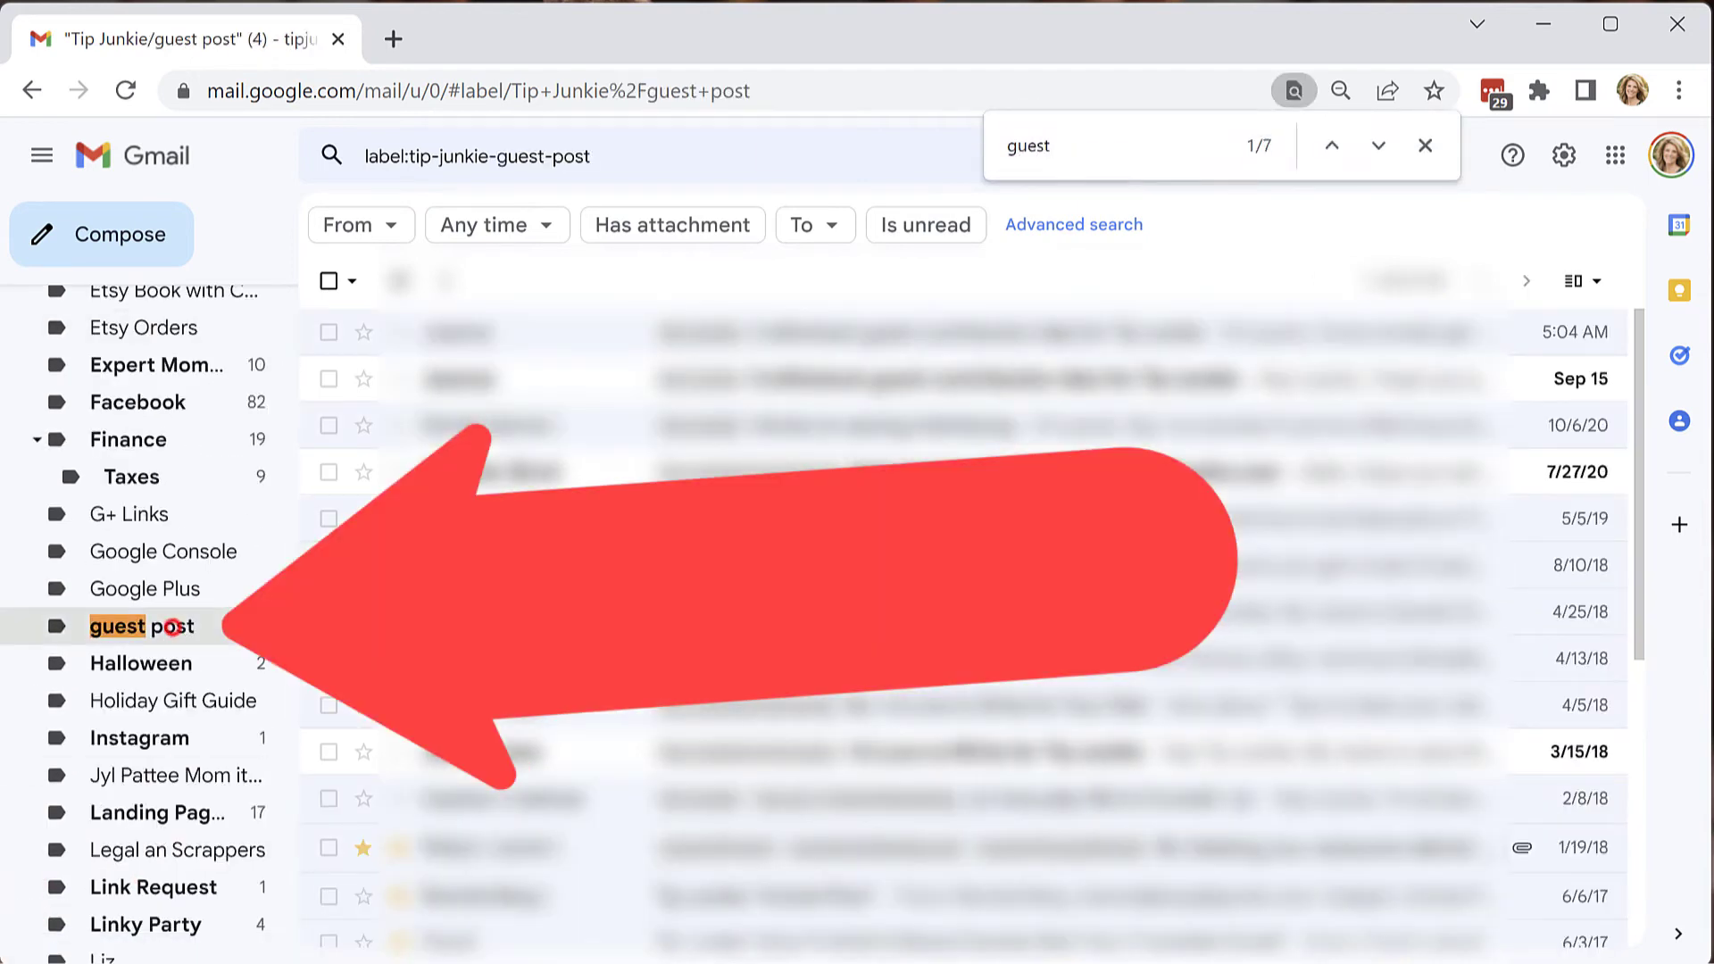
{"action": "key", "text": "Escape"}
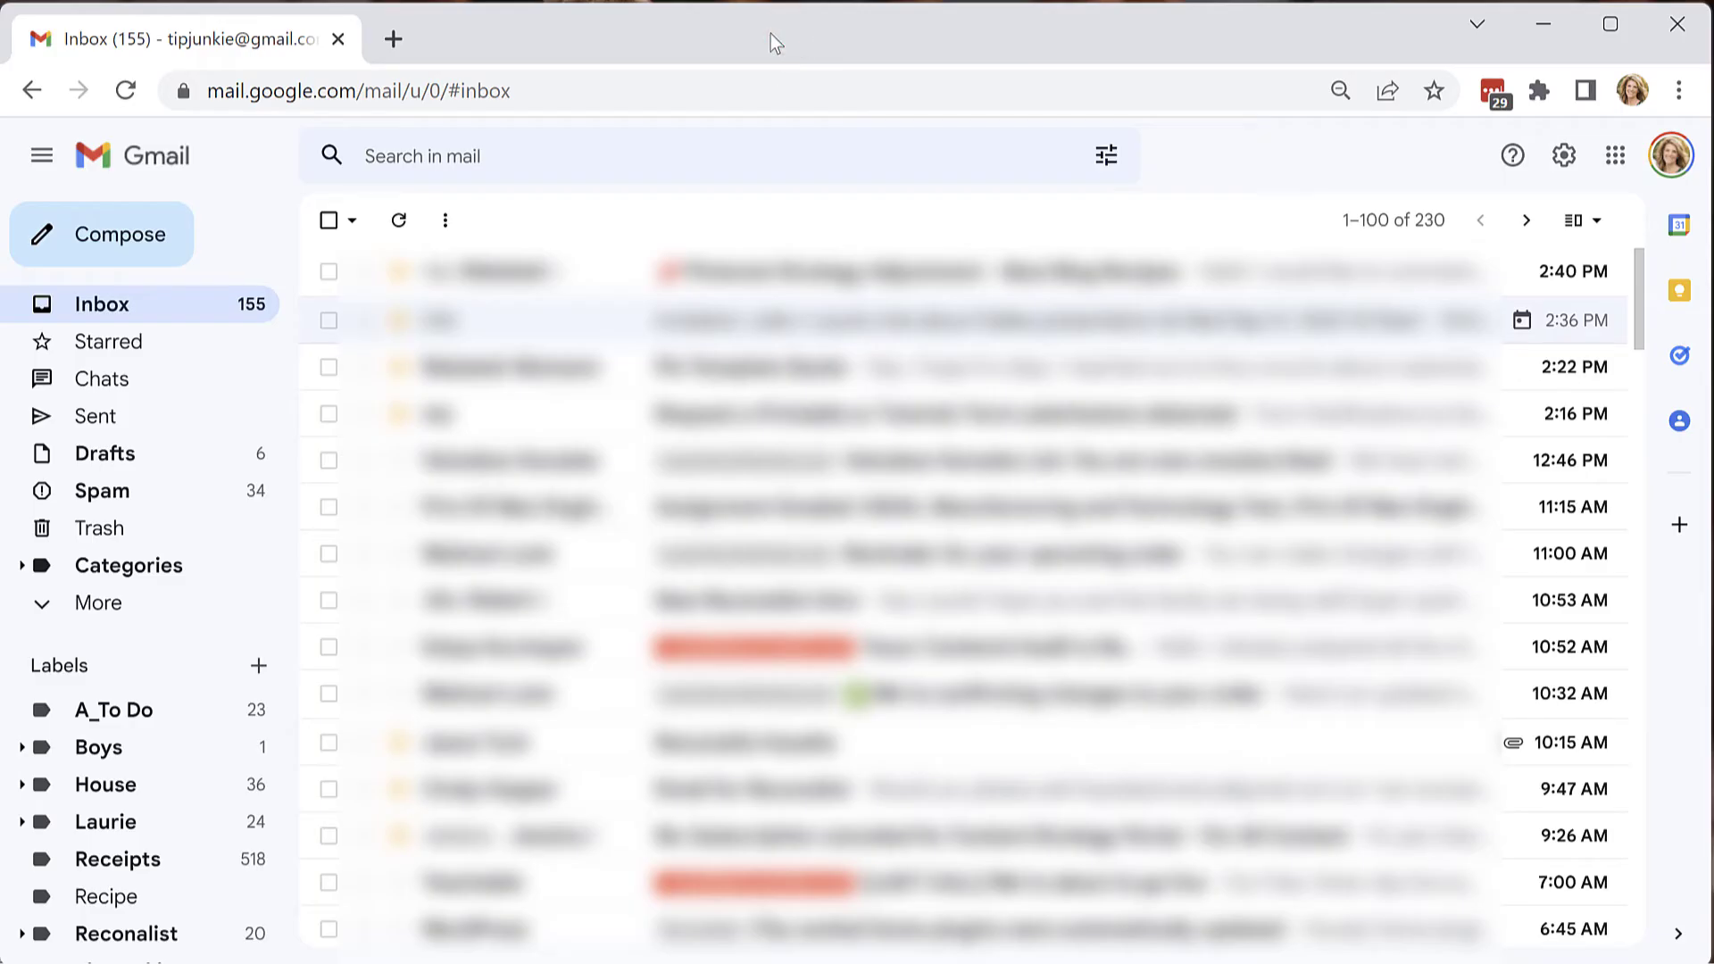
Search the mail for the exact phrase "following up on an email" and open the matching message with the subject Follow up
{"action": "left_click", "coordinate": [636, 157]}
{"action": "type", "text": "following up on an email\""}
{"action": "key", "text": "Left"}
{"action": "key", "text": "Left"}
{"action": "key", "text": "Left"}
{"action": "key", "text": "Left"}
{"action": "key", "text": "Left"}
{"action": "key", "text": "Left"}
{"action": "key", "text": "Left"}
{"action": "key", "text": "Left"}
{"action": "key", "text": "Left"}
{"action": "key", "text": "Left"}
{"action": "key", "text": "Left"}
{"action": "key", "text": "Left"}
{"action": "key", "text": "Left"}
{"action": "key", "text": "Left"}
{"action": "key", "text": "Left"}
{"action": "key", "text": "Left"}
{"action": "key", "text": "Left"}
{"action": "key", "text": "Left"}
{"action": "key", "text": "Left"}
{"action": "key", "text": "Left"}
{"action": "key", "text": "Left"}
{"action": "key", "text": "Left"}
{"action": "key", "text": "Left"}
{"action": "key", "text": "Left"}
{"action": "key", "text": "Left"}
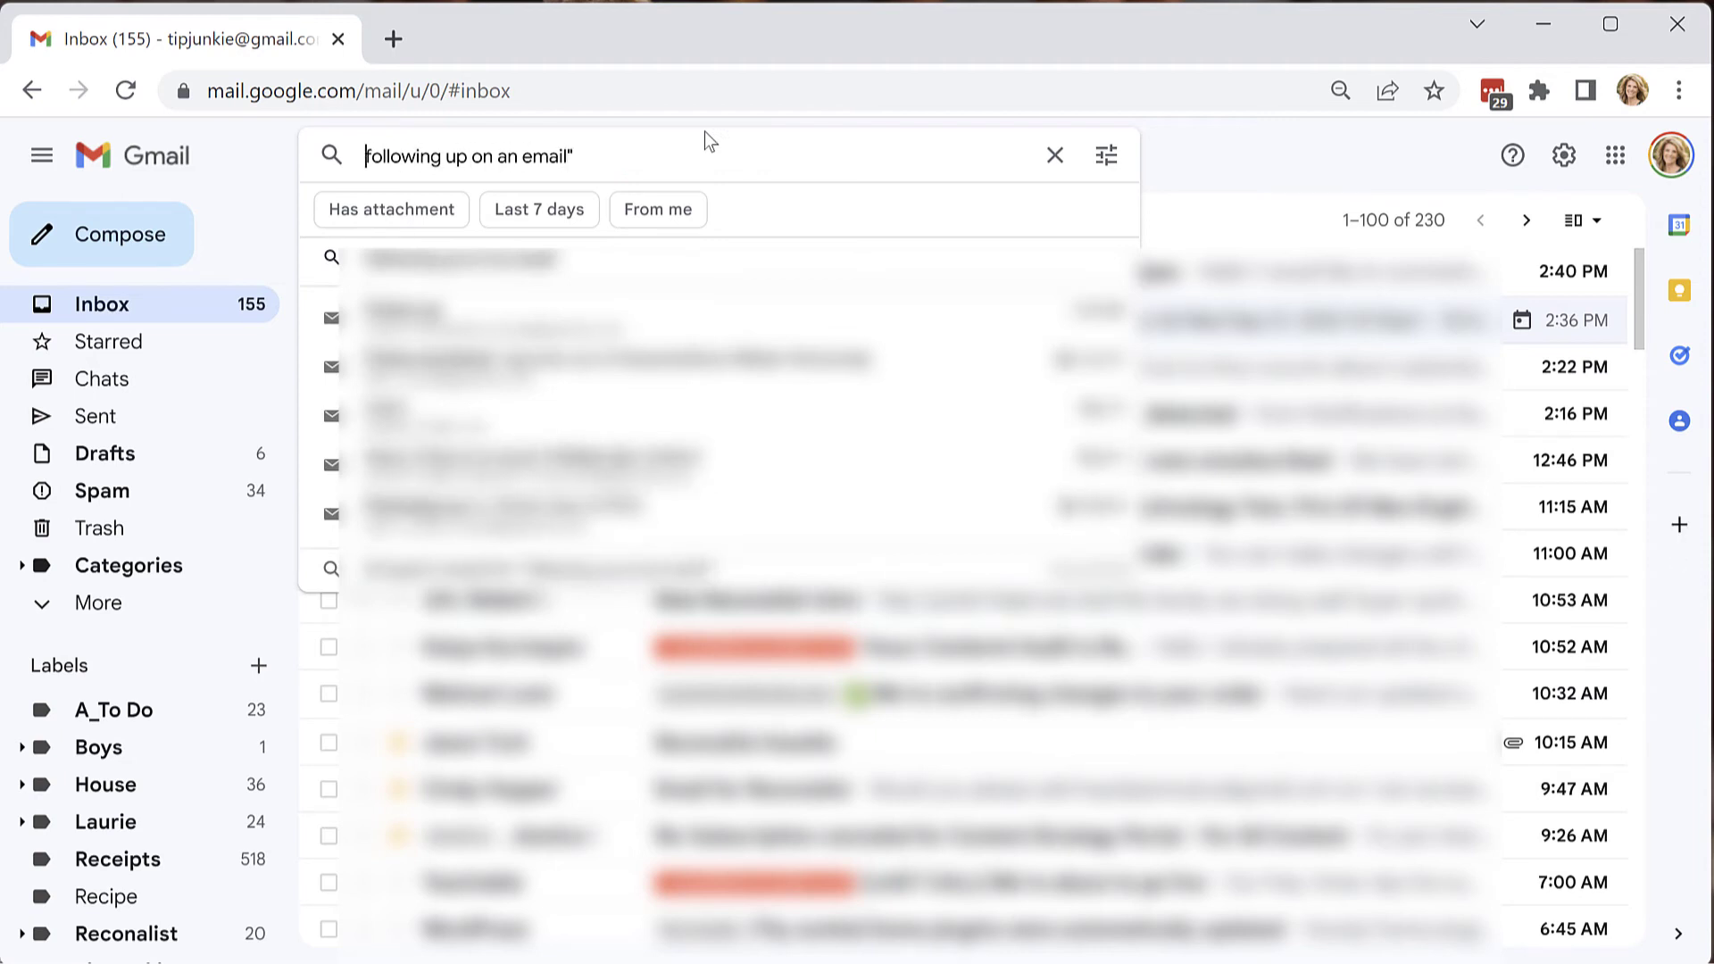
{"action": "type", "text": "\""}
{"action": "key", "text": "Return"}
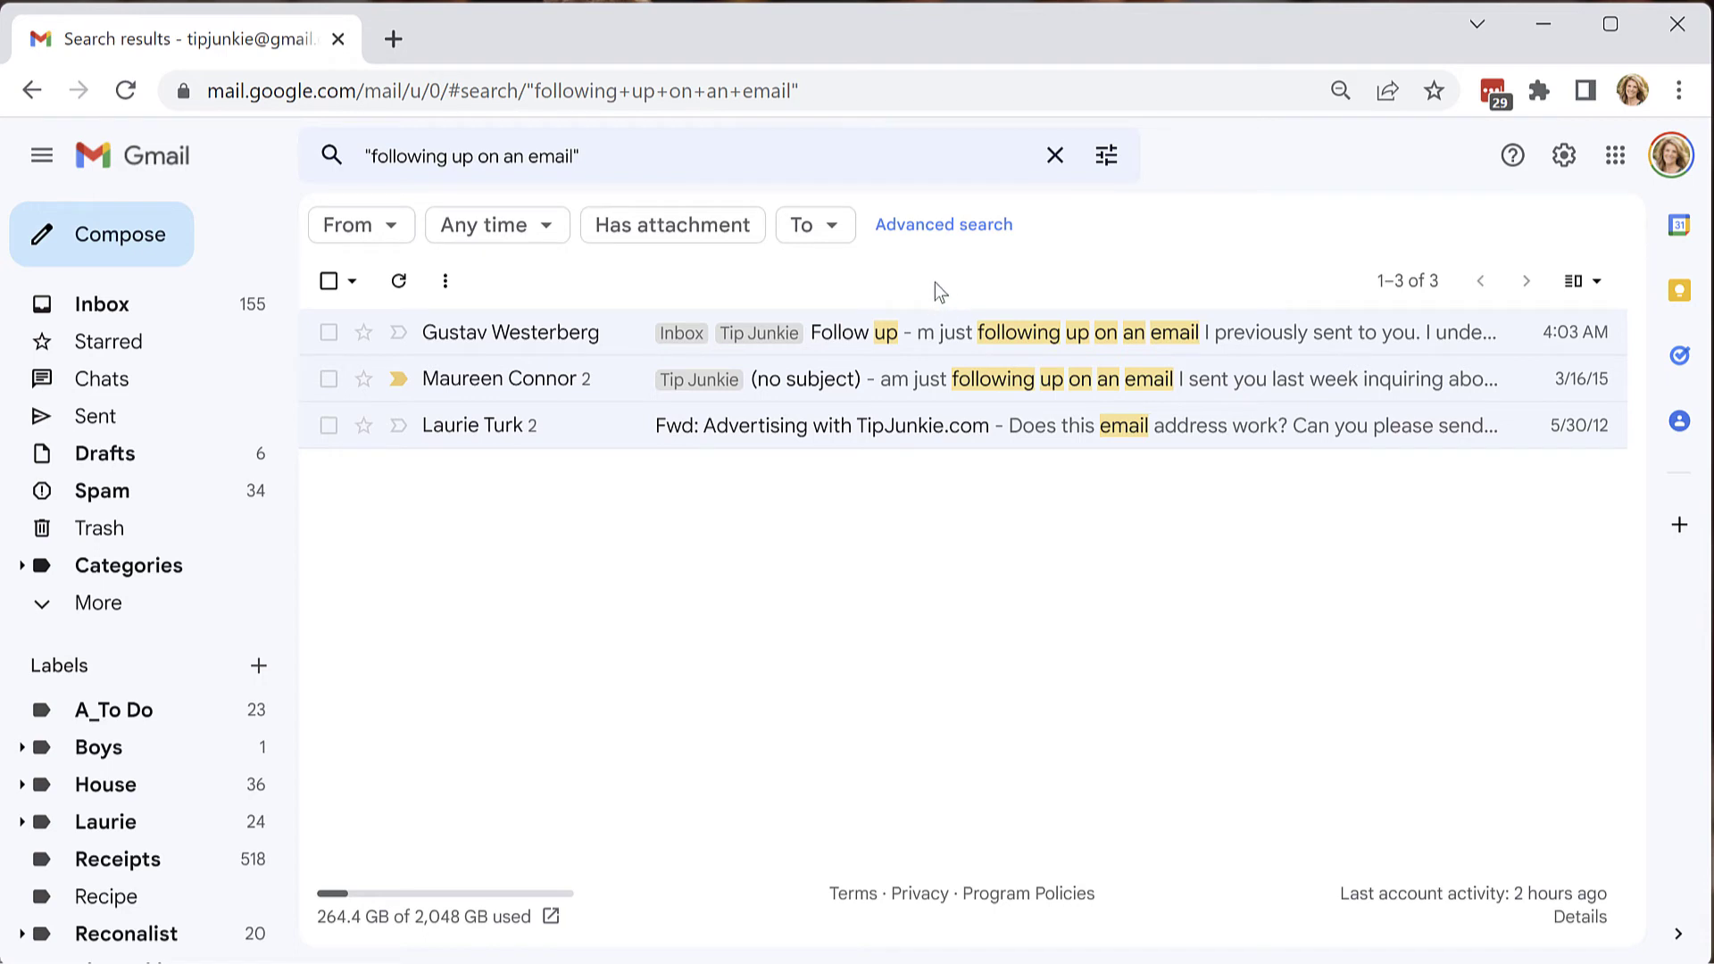
{"action": "left_click", "coordinate": [937, 340]}
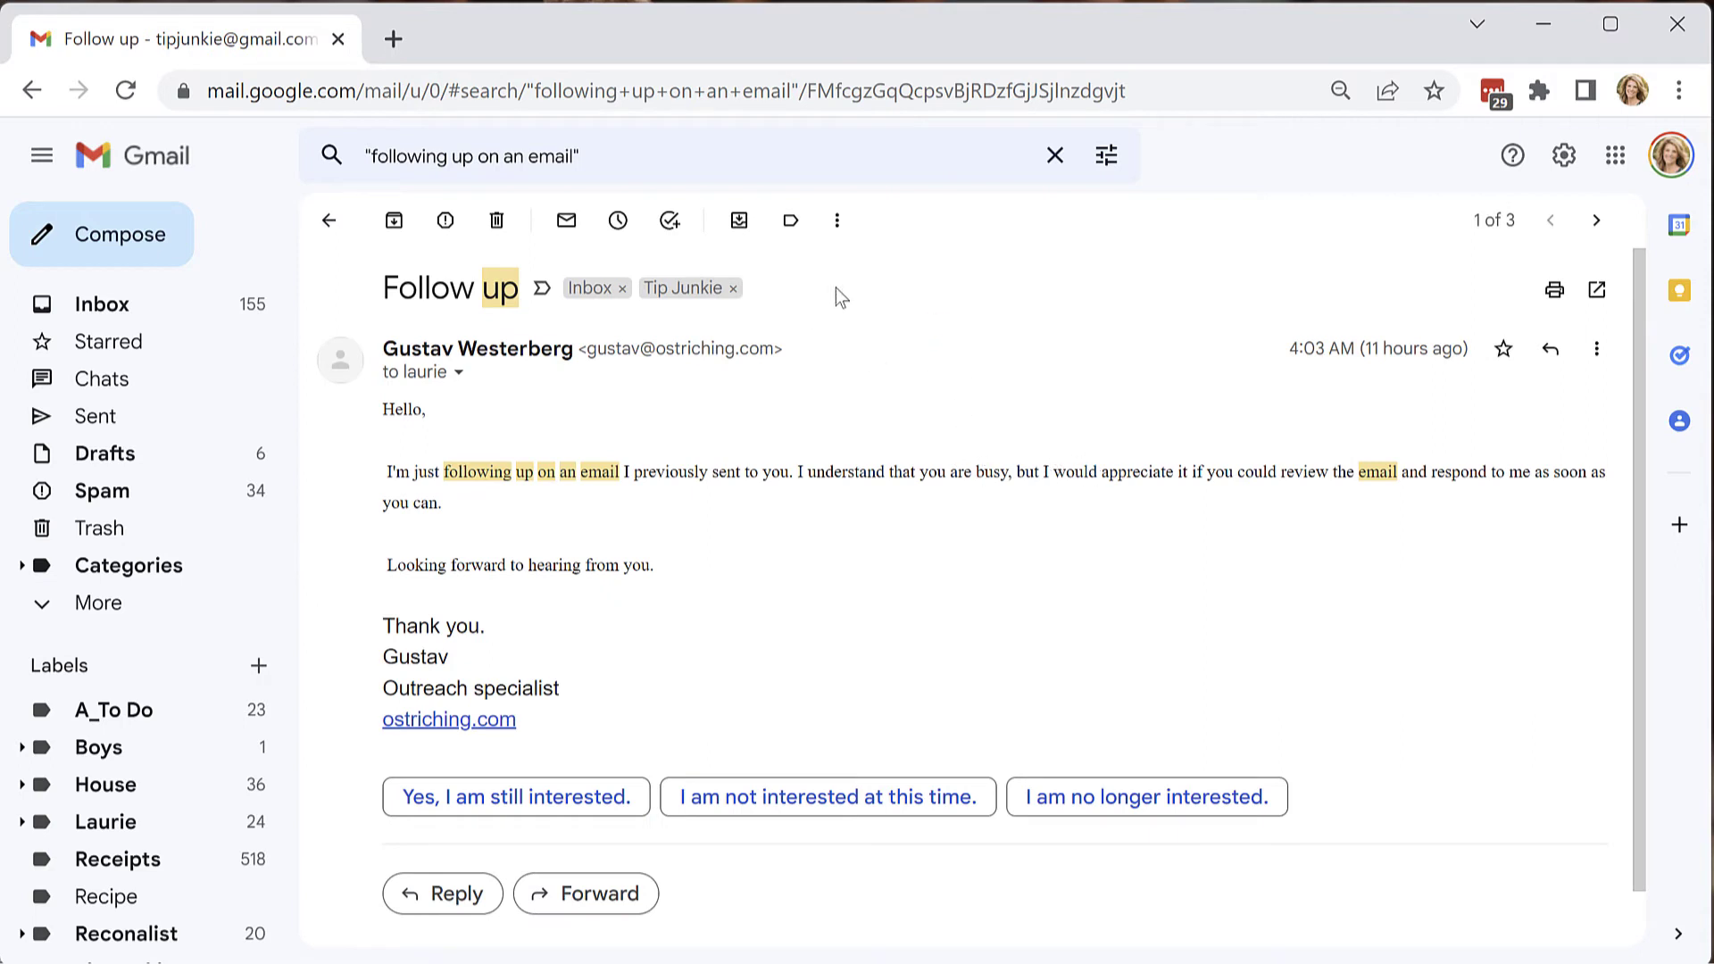
Start a filter from this message, replacing the sender criterion with the words "following up on an email", and continue to the filter's actions
{"action": "left_click", "coordinate": [836, 222]}
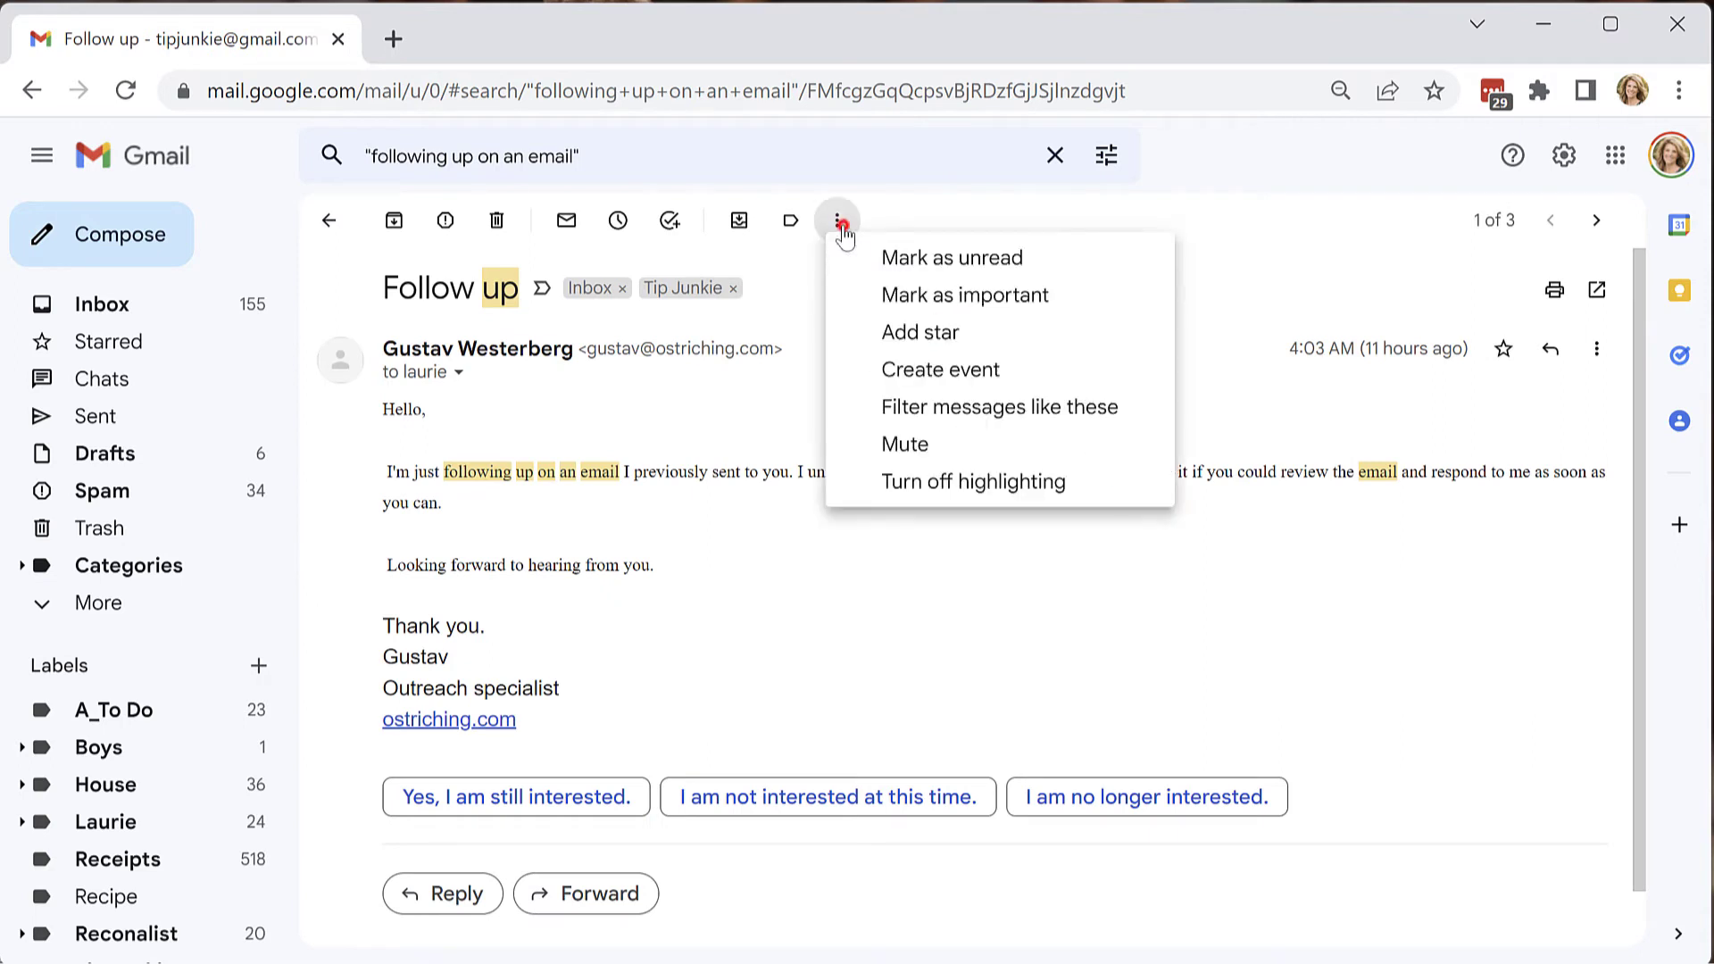
{"action": "left_click", "coordinate": [958, 419]}
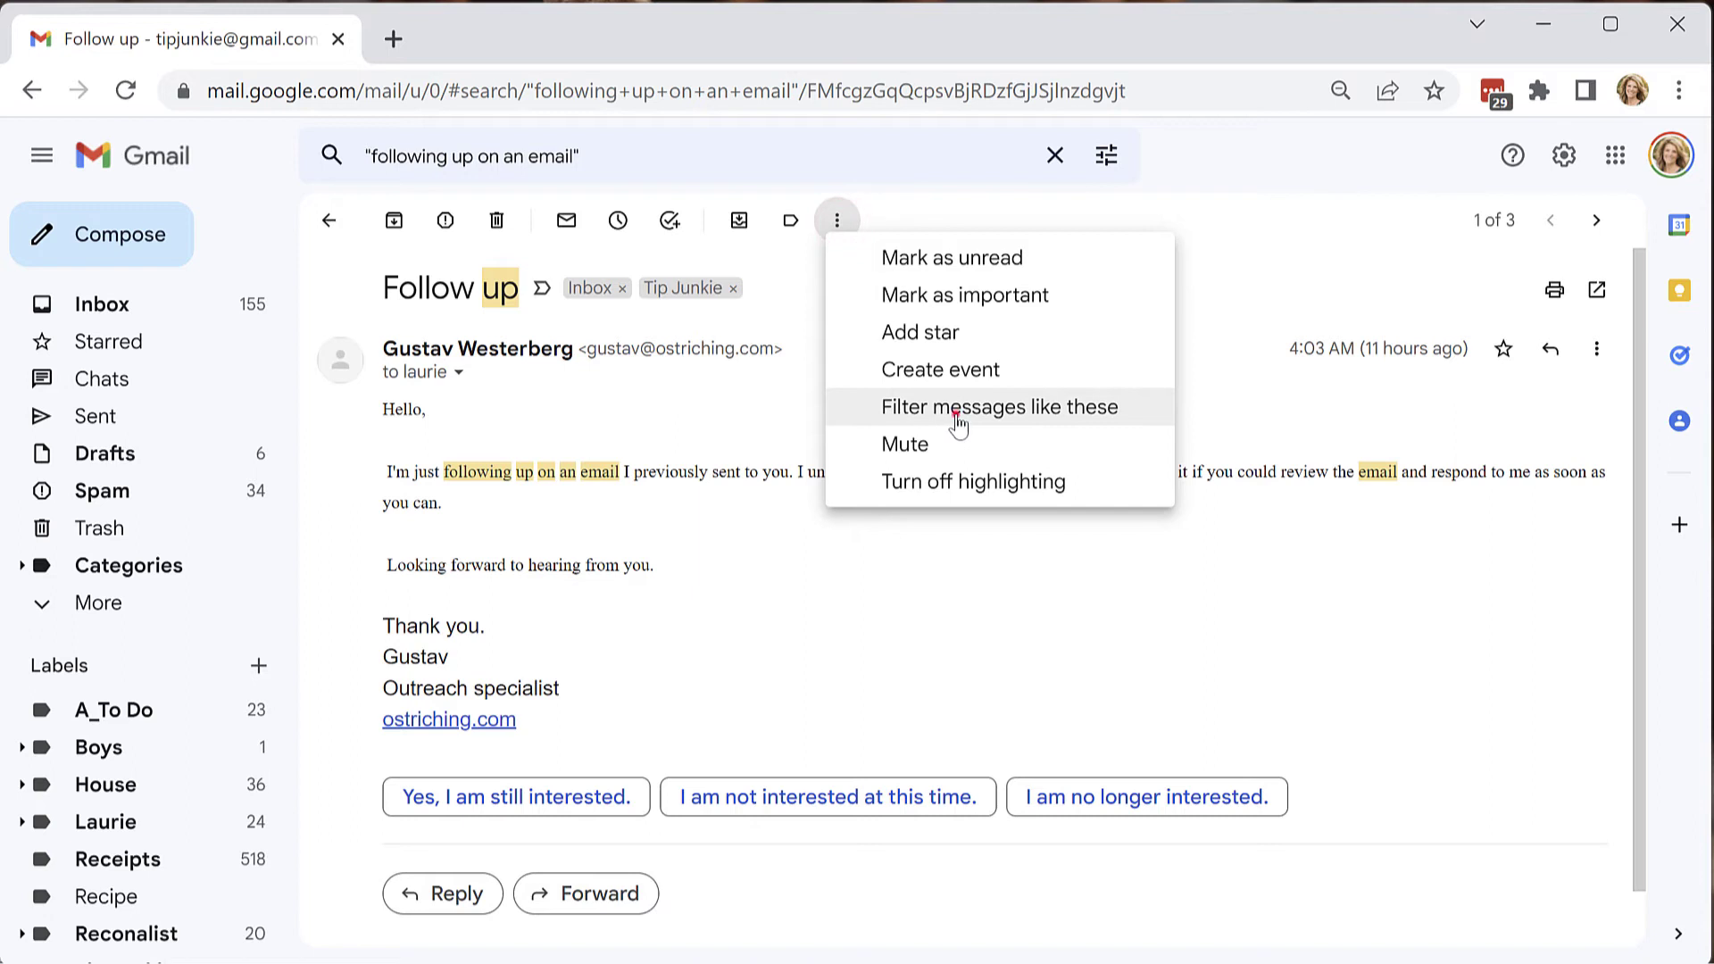
{"action": "left_click_drag", "start_coordinate": [710, 221], "coordinate": [452, 255]}
{"action": "key", "text": "BackSpace"}
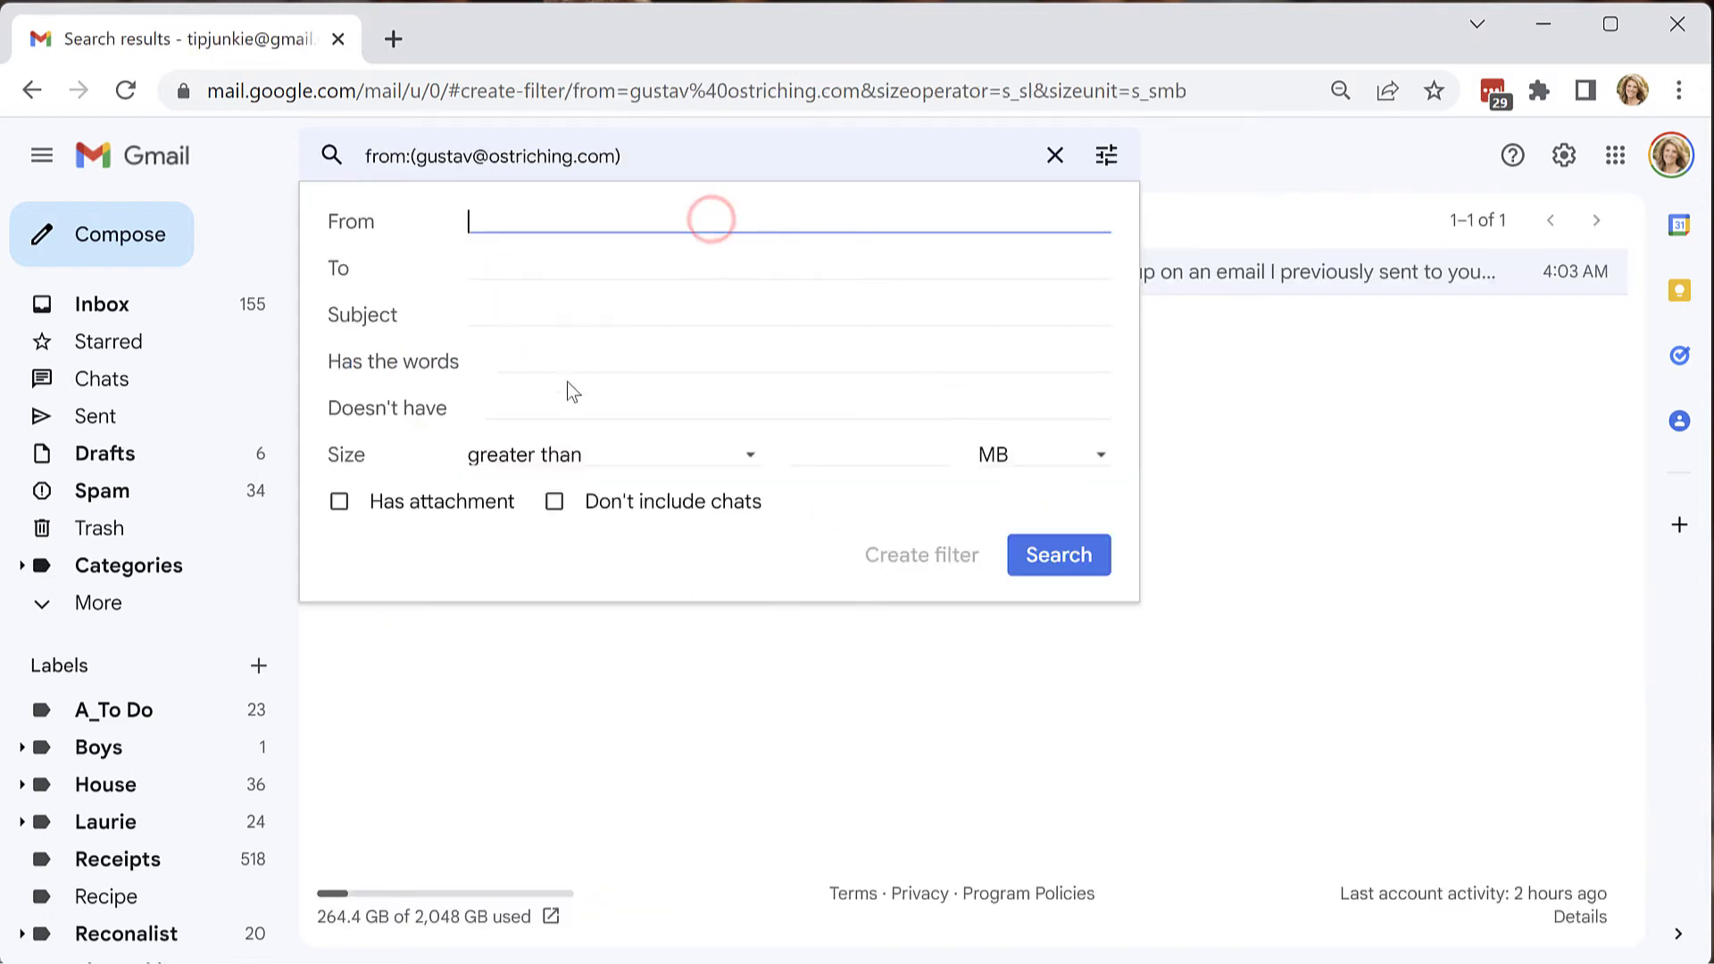
{"action": "left_click", "coordinate": [527, 367]}
{"action": "type", "text": "\"following up on an email\""}
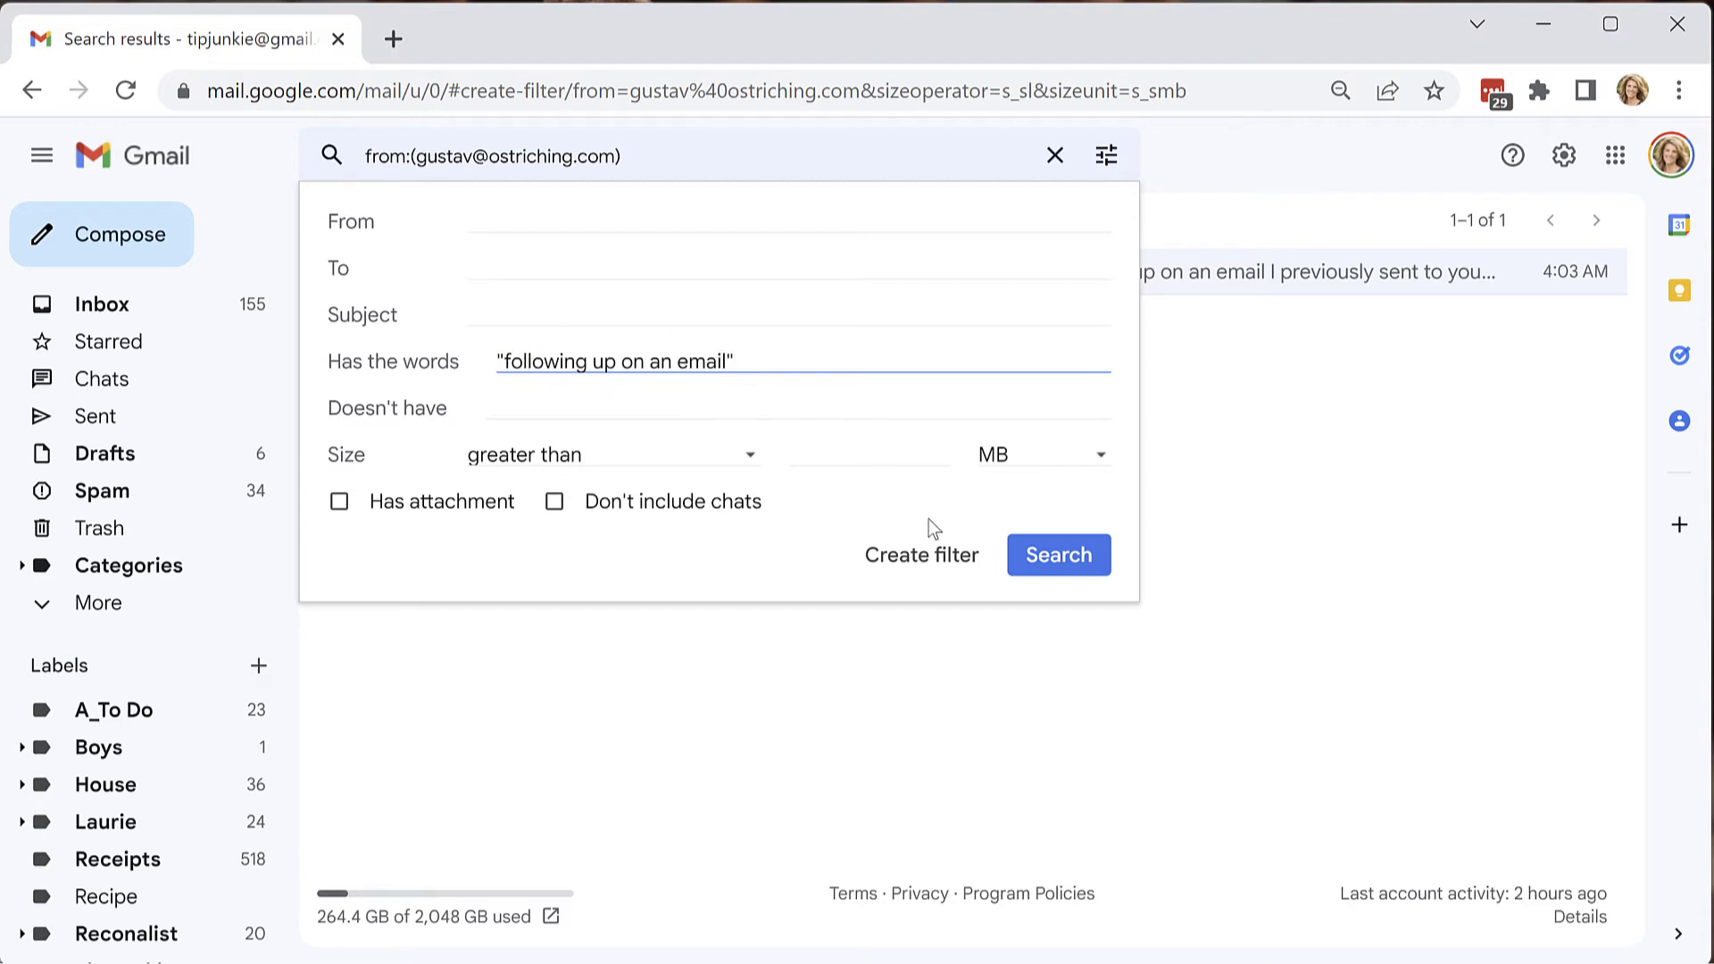
{"action": "left_click", "coordinate": [923, 563]}
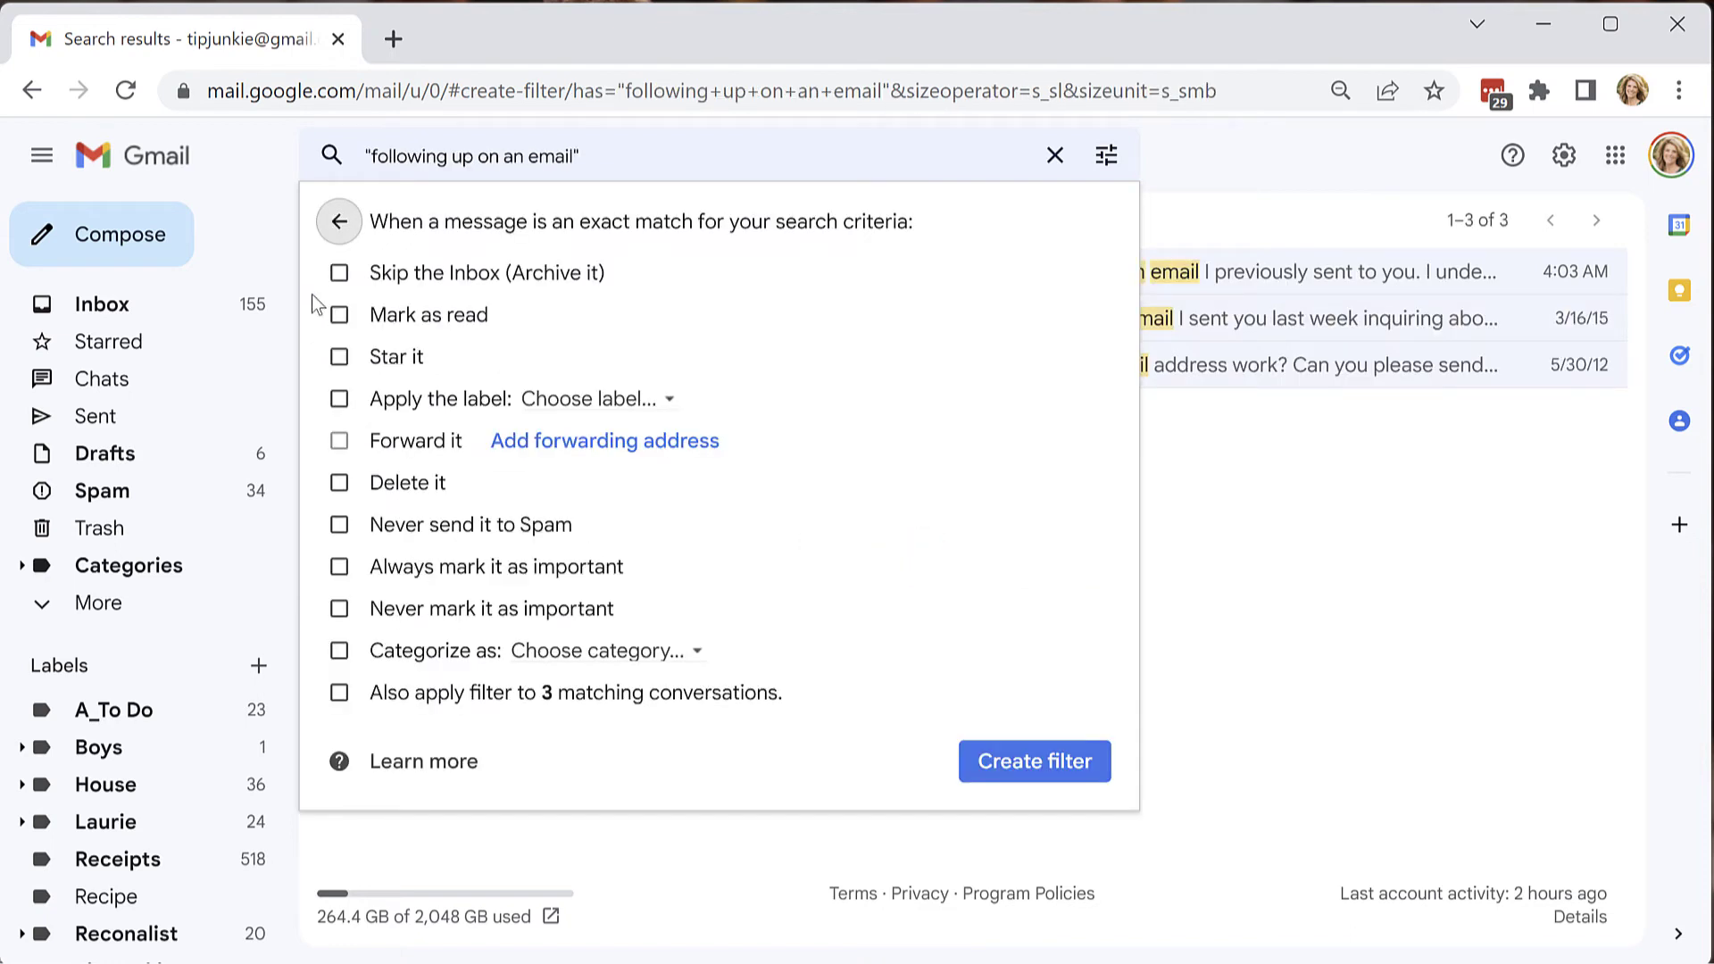
Make the filter delete matching messages, apply it to the existing matching conversations too, and create it
{"action": "left_click", "coordinate": [339, 483]}
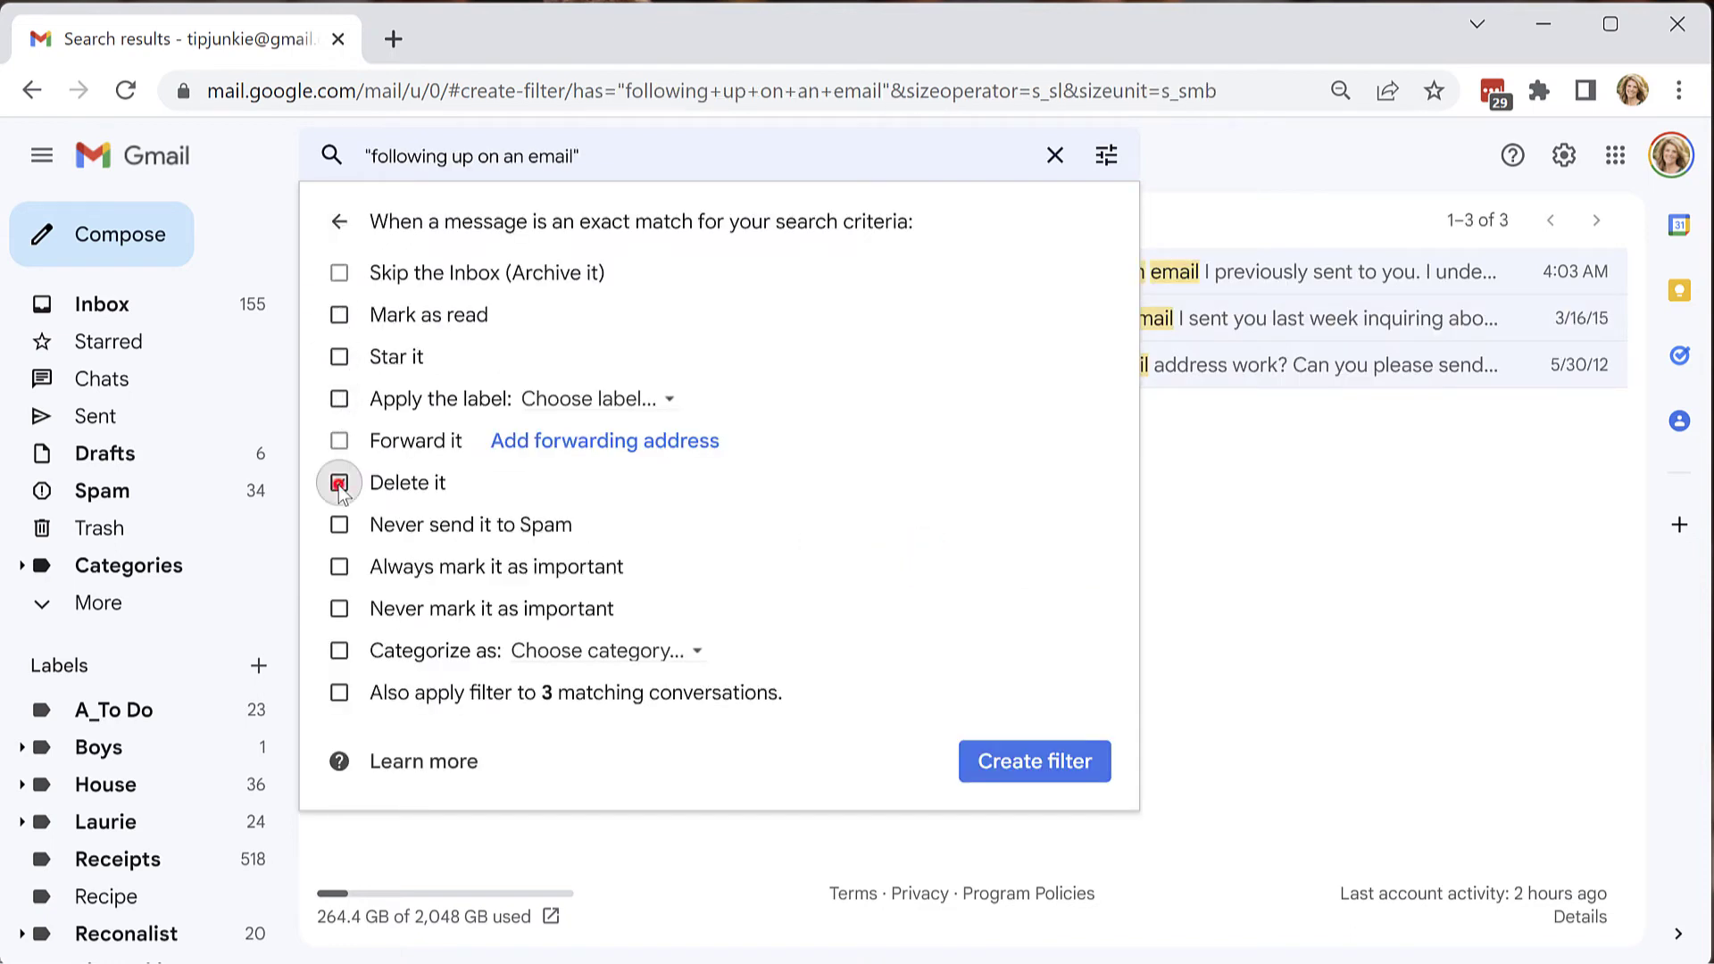
{"action": "left_click", "coordinate": [339, 693]}
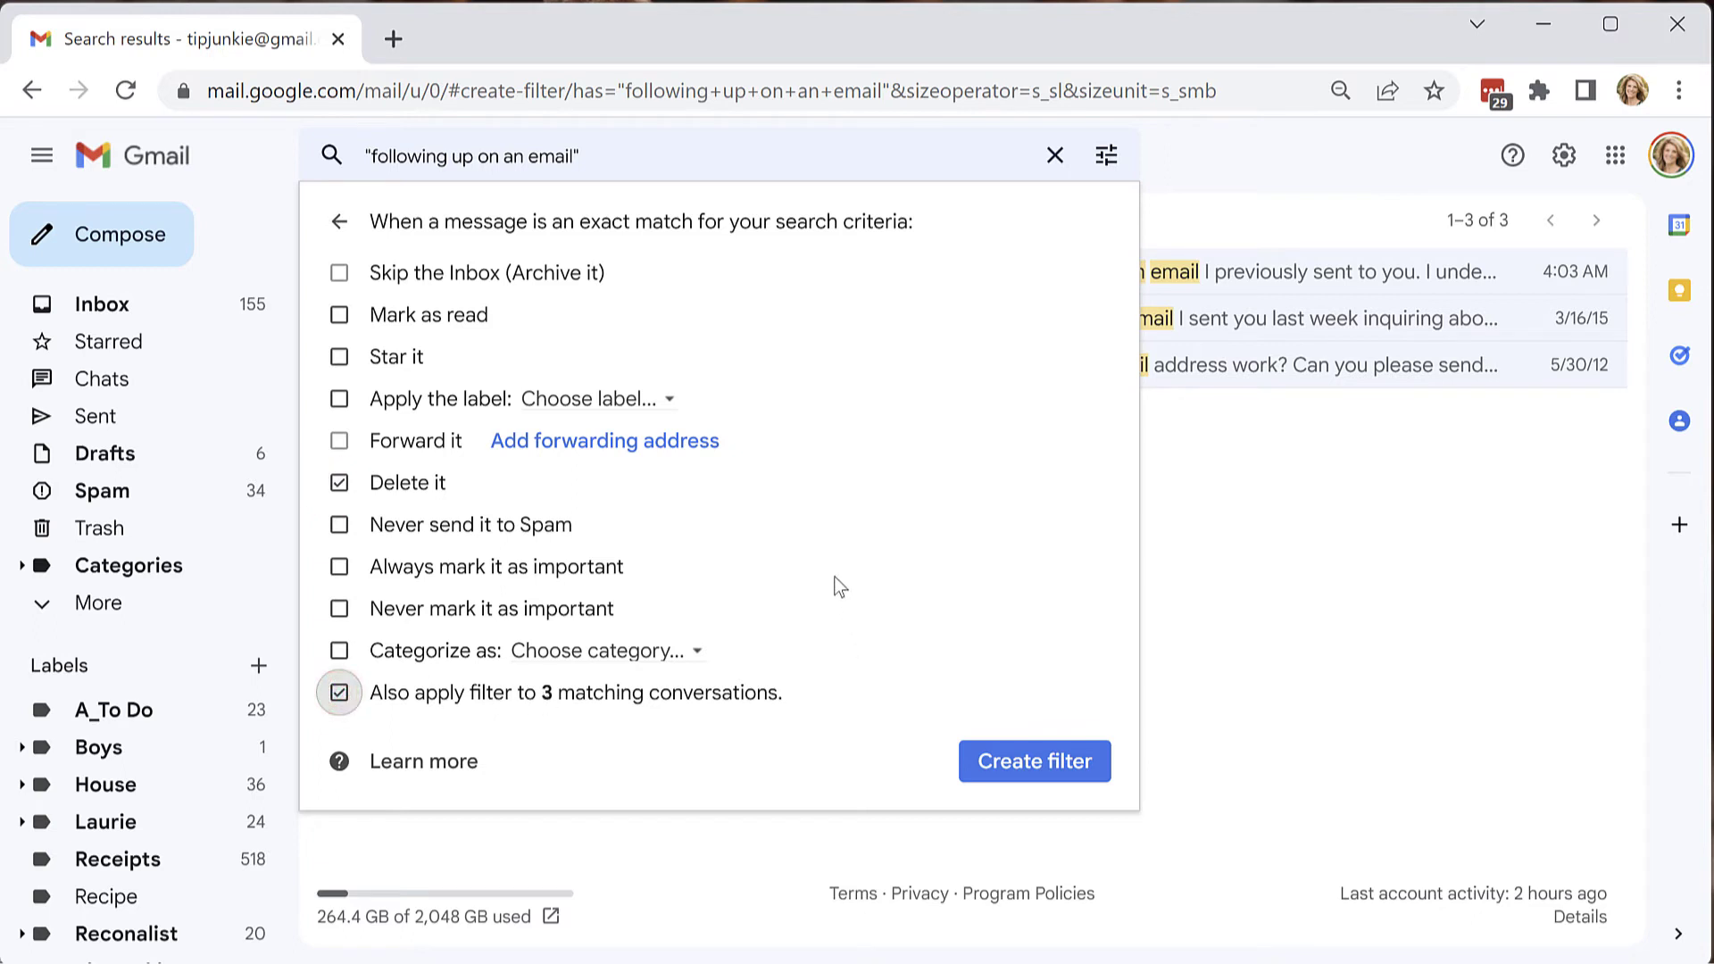
{"action": "left_click", "coordinate": [1035, 761]}
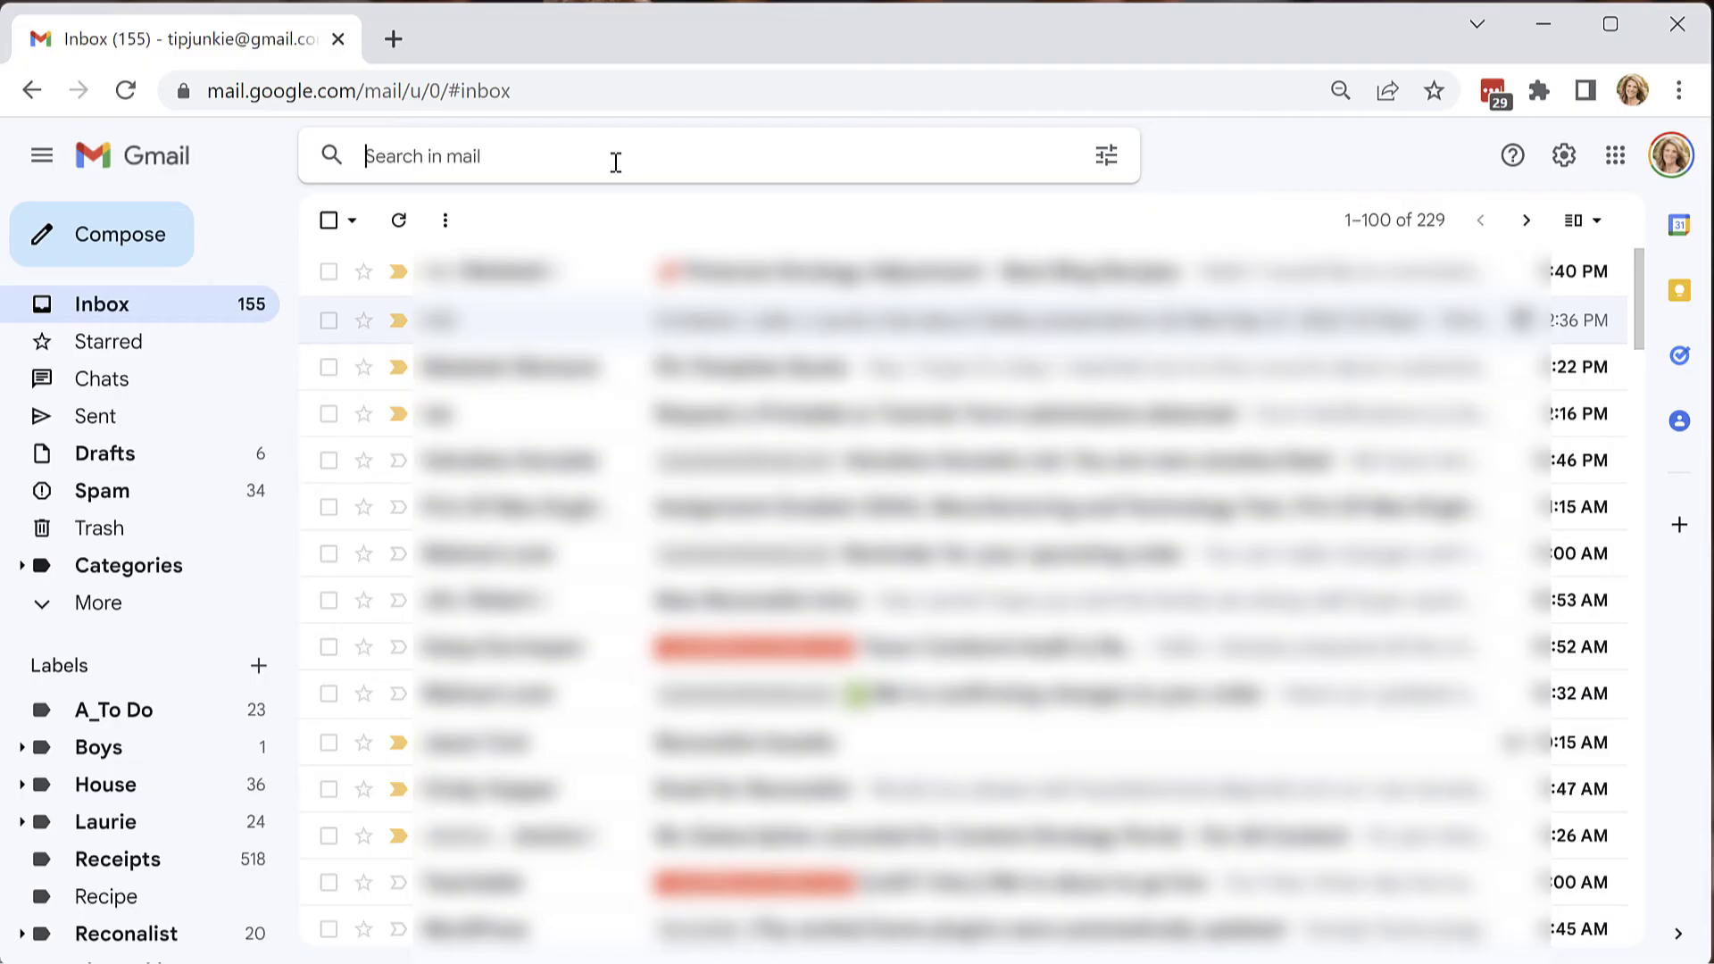
Search the mail for "did I help you?", open the most recent reply, and highlight its opening sentence of praise
{"action": "type", "text": "\"did I help you?\""}
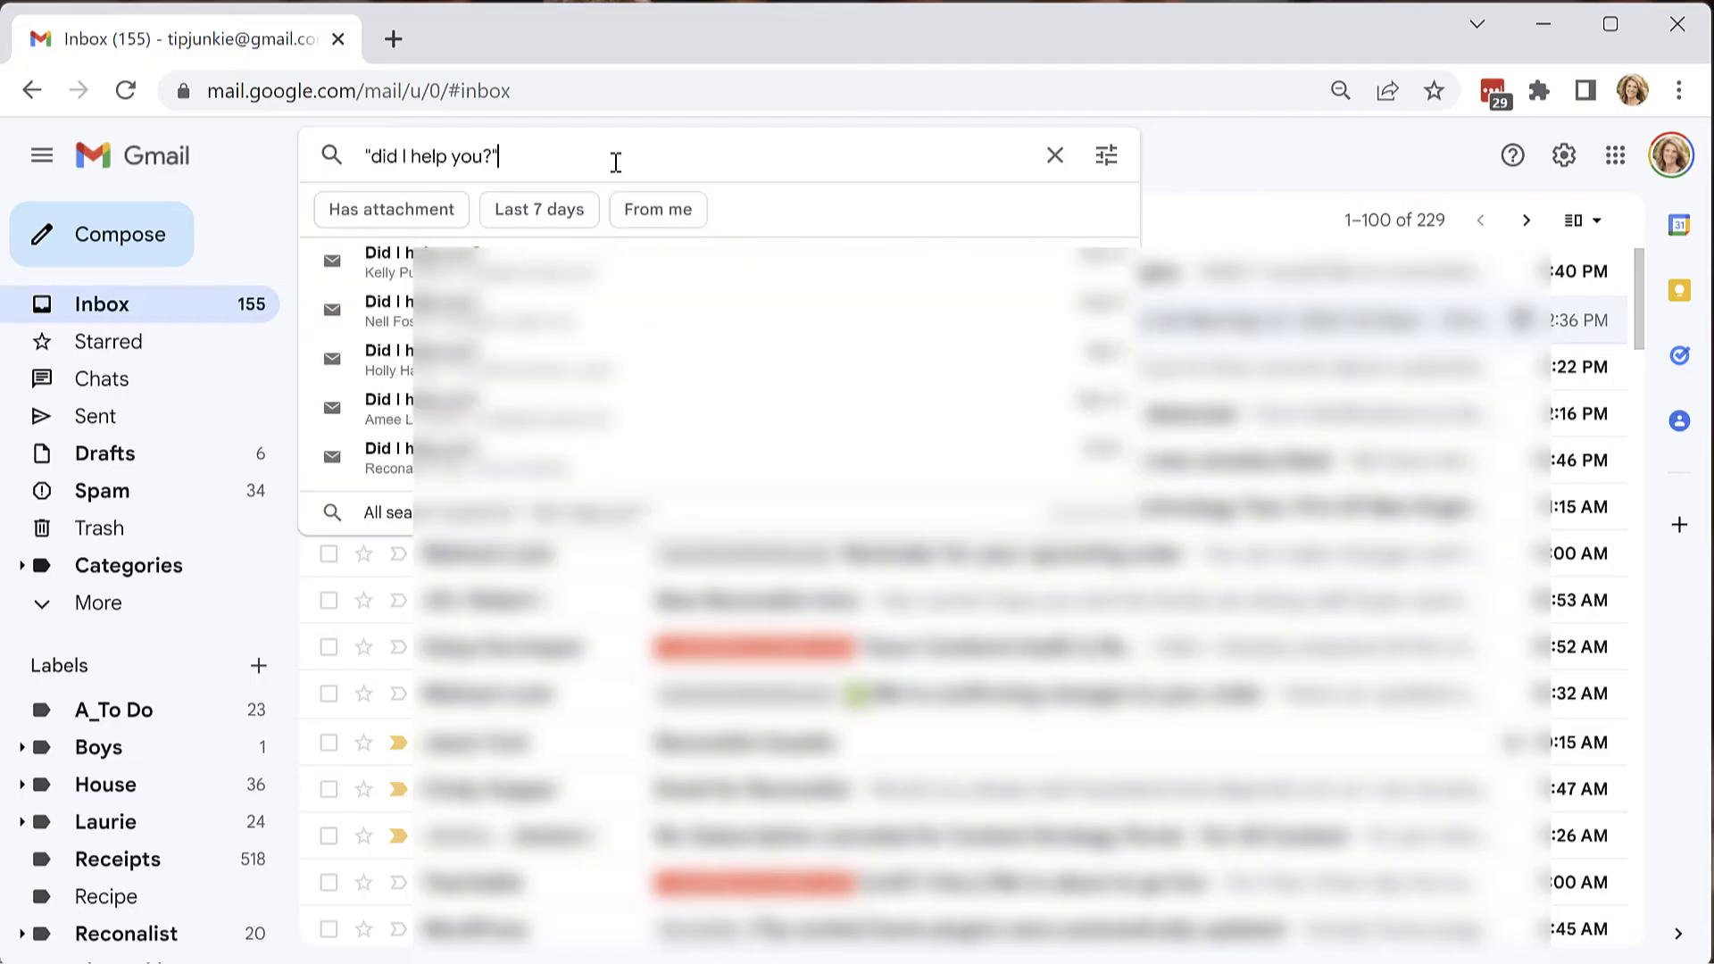
{"action": "key", "text": "Return"}
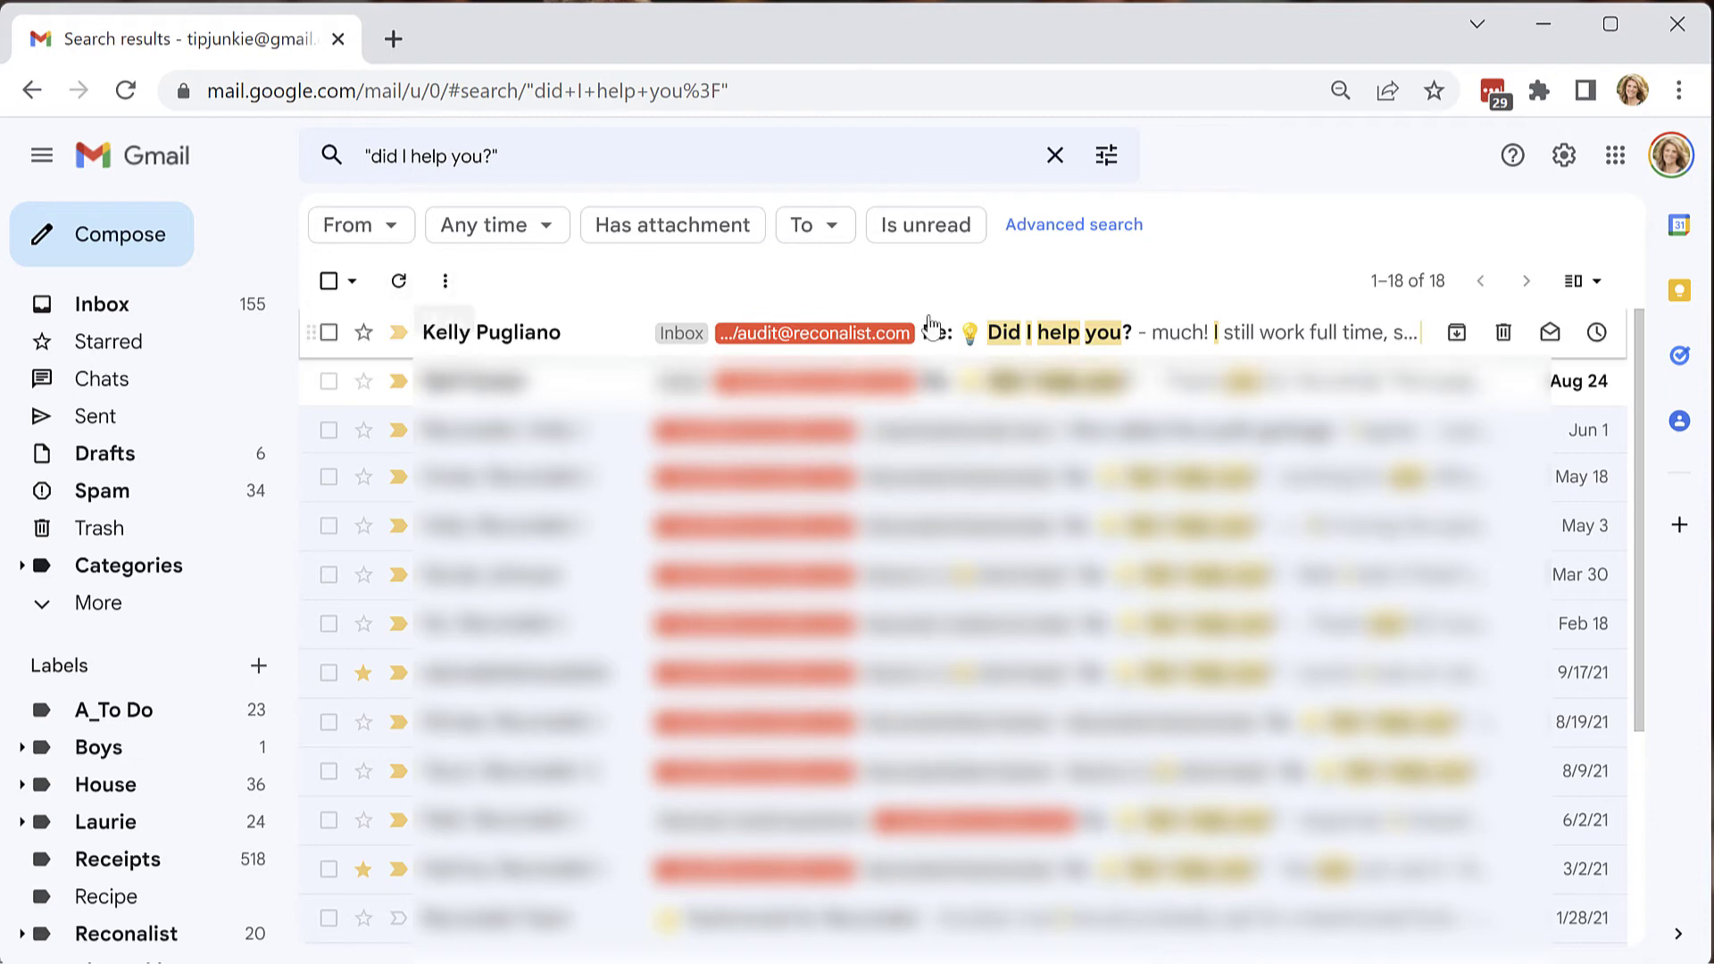
{"action": "left_click", "coordinate": [1160, 337]}
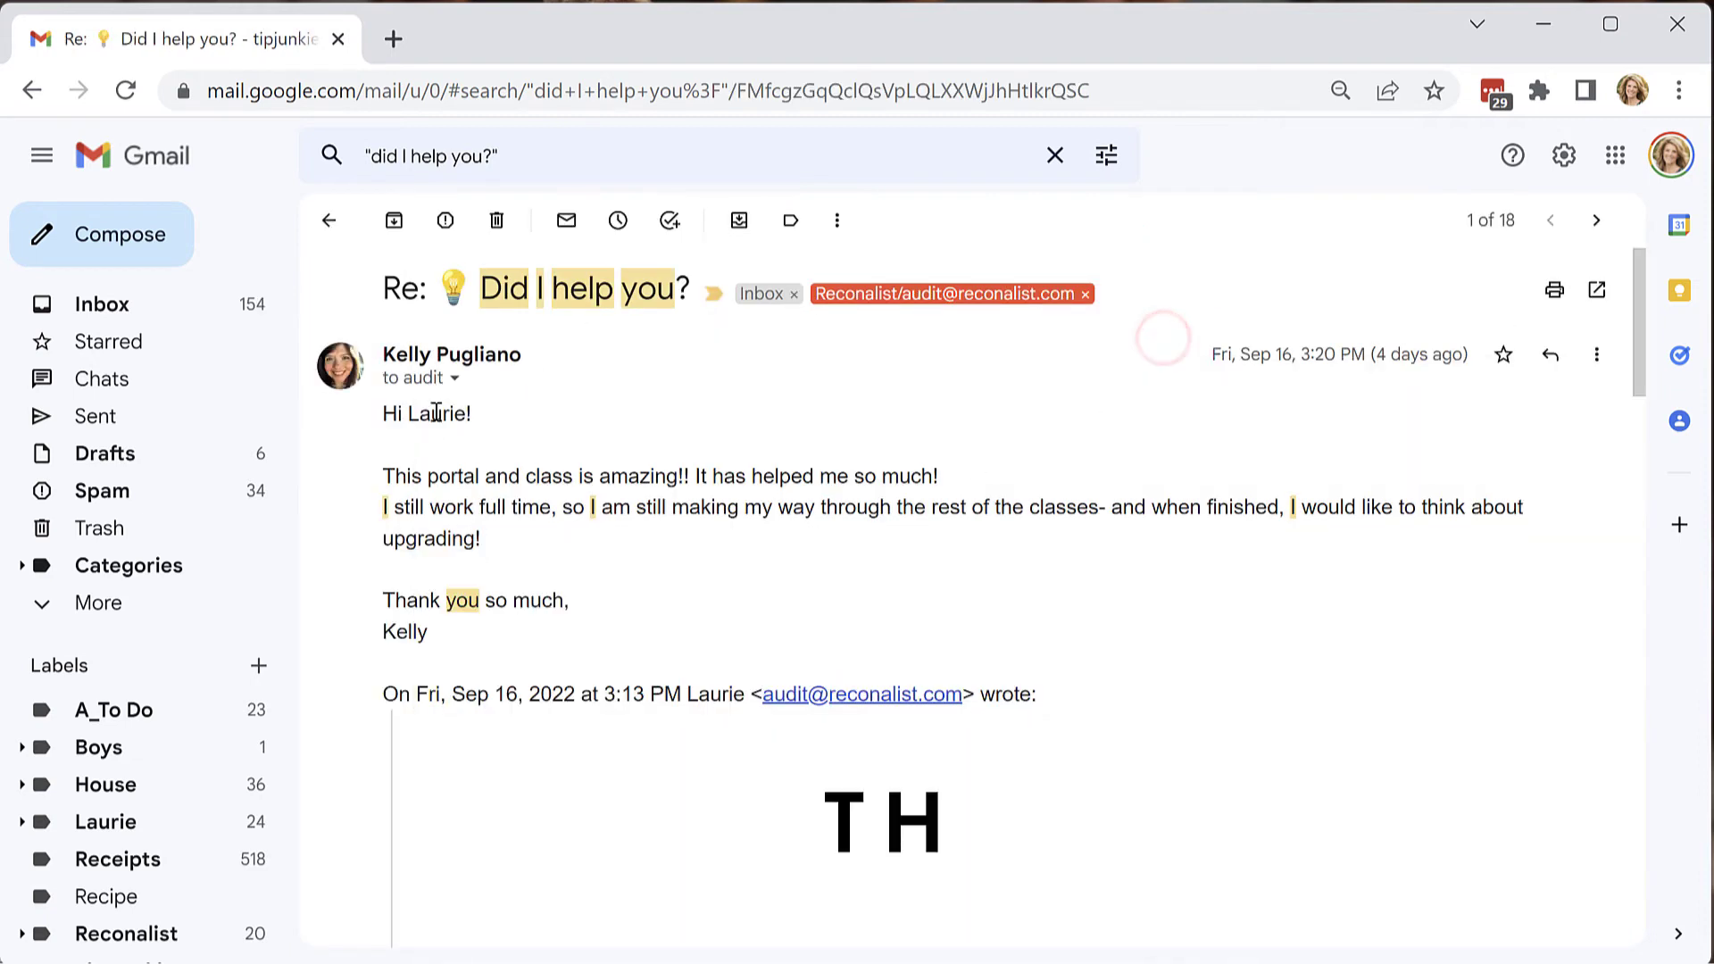
{"action": "left_click_drag", "start_coordinate": [385, 476], "coordinate": [950, 493]}
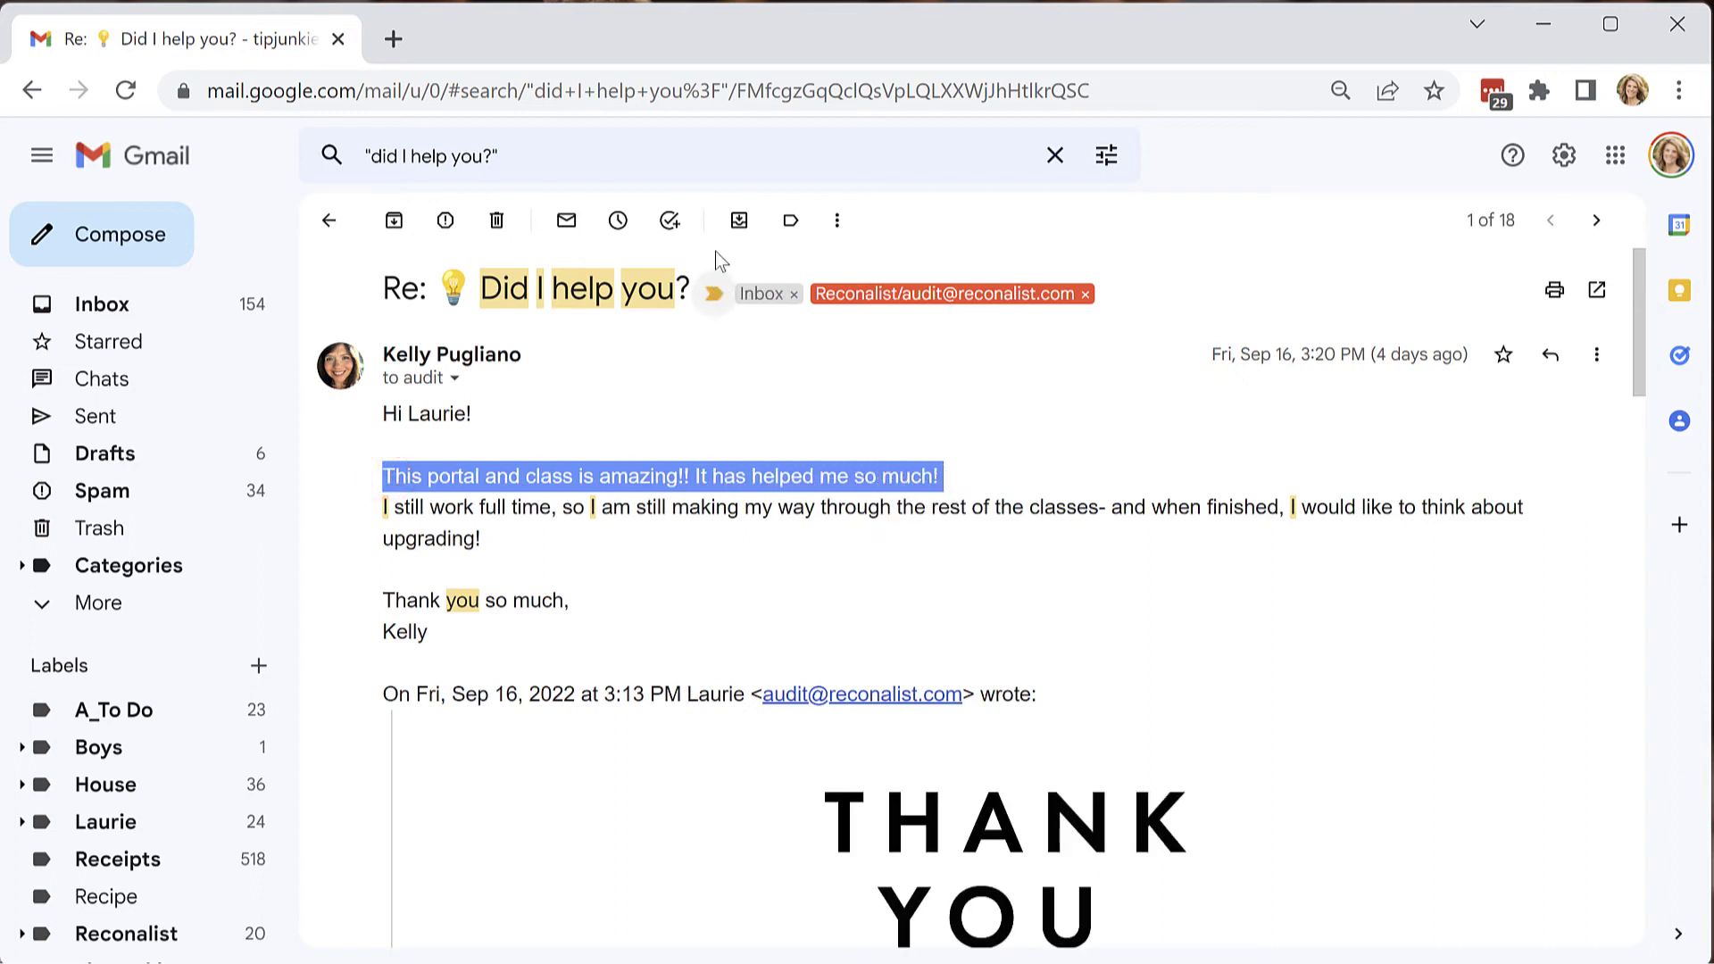
Start a filter from this reply, replacing the sender criterion with the words "did I help you?", and continue to the filter's actions
{"action": "left_click", "coordinate": [837, 220]}
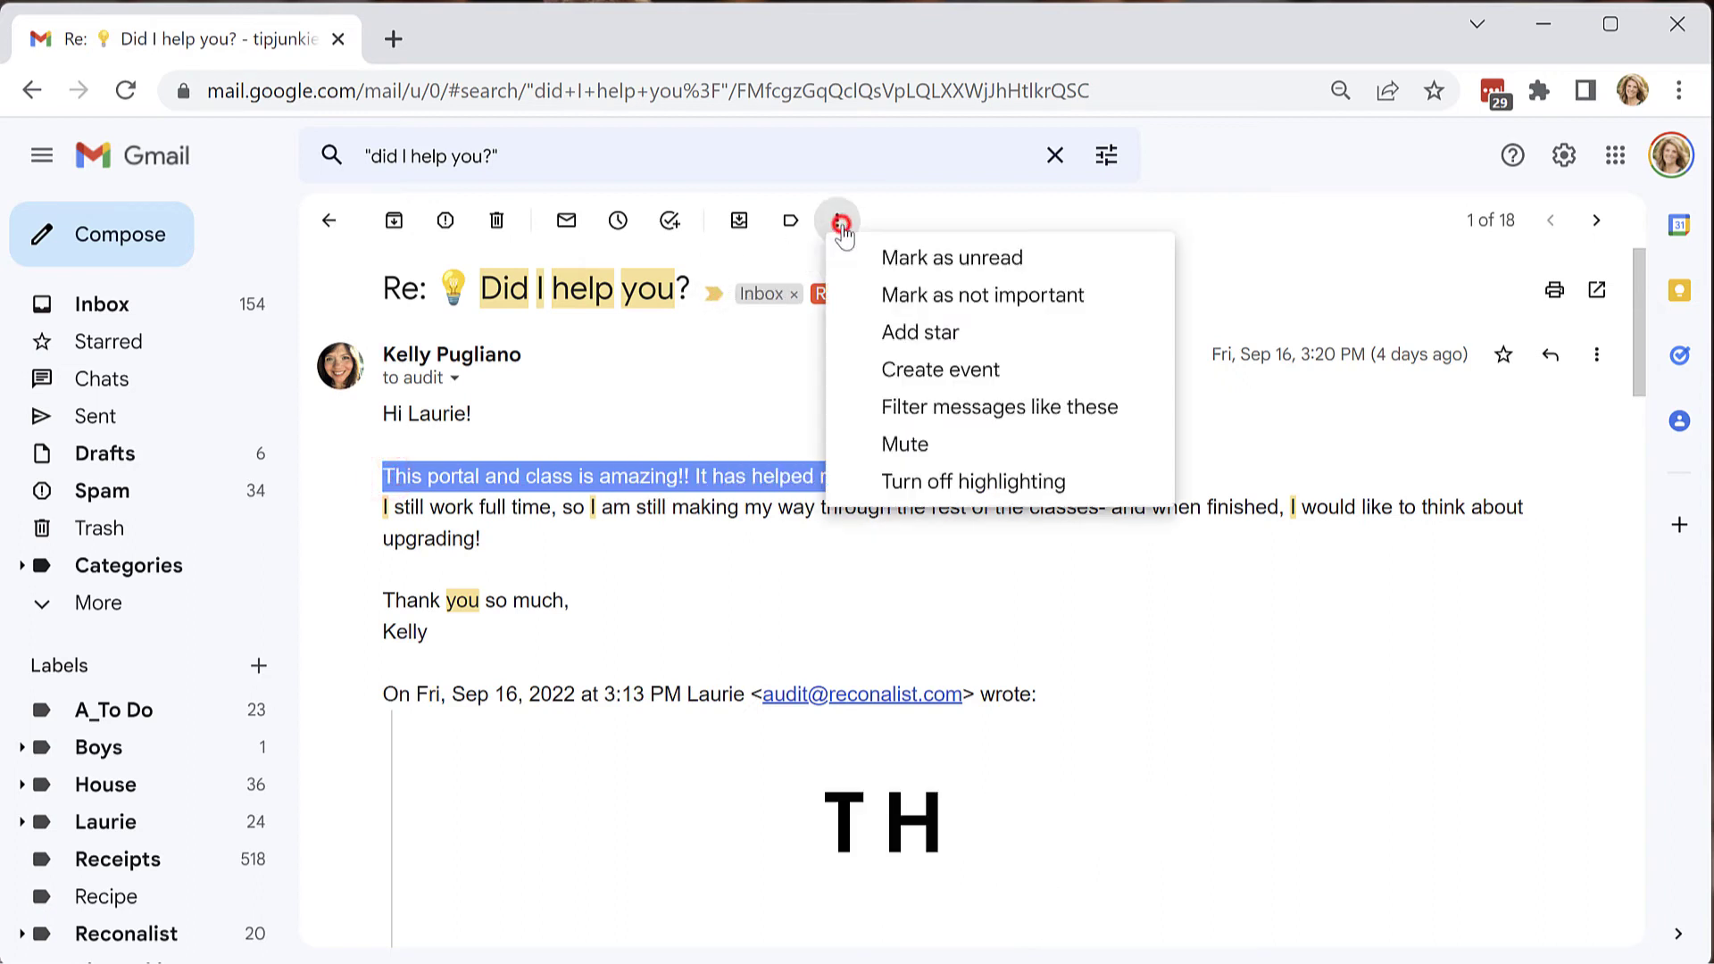
{"action": "left_click", "coordinate": [918, 408]}
{"action": "left_click_drag", "start_coordinate": [691, 221], "coordinate": [419, 222]}
{"action": "key", "text": "BackSpace"}
{"action": "left_click", "coordinate": [546, 361]}
{"action": "type", "text": "\"did help you?\""}
{"action": "left_click", "coordinate": [545, 361]}
{"action": "type", "text": "I"}
{"action": "left_click", "coordinate": [950, 554]}
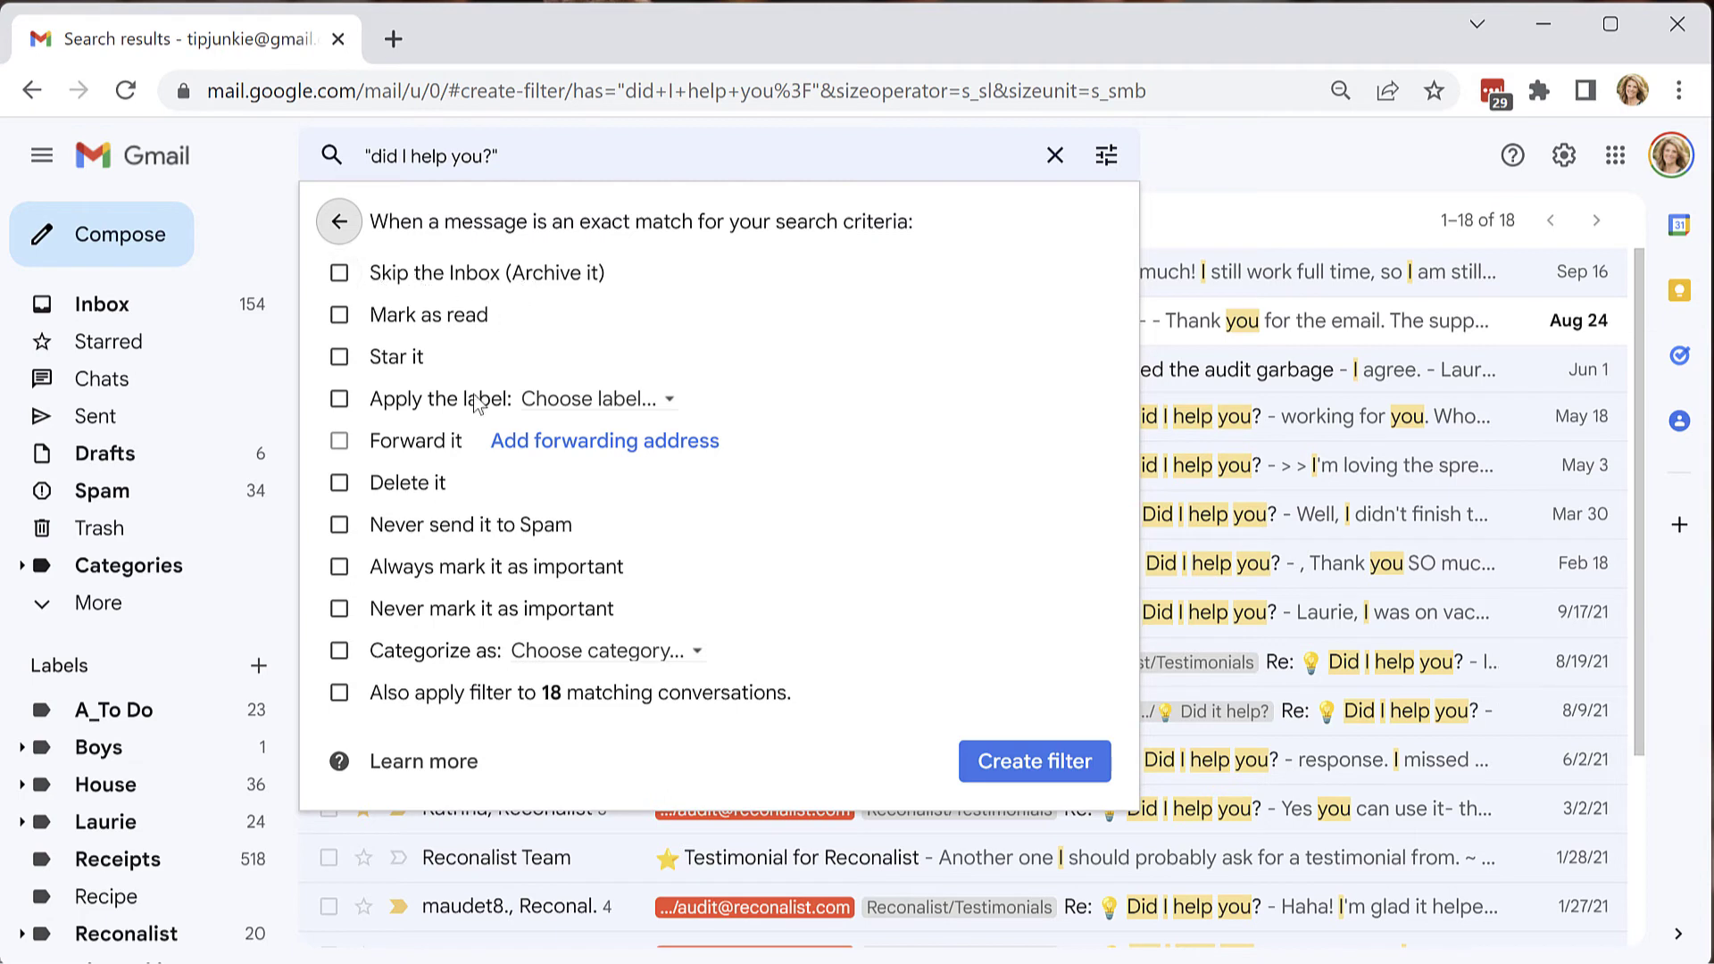
Create the filter so it always marks matches as important, labels them Reconalist/Flodesk Email Replies/💡 Did it help?, and covers existing matching conversations
{"action": "left_click", "coordinate": [340, 569]}
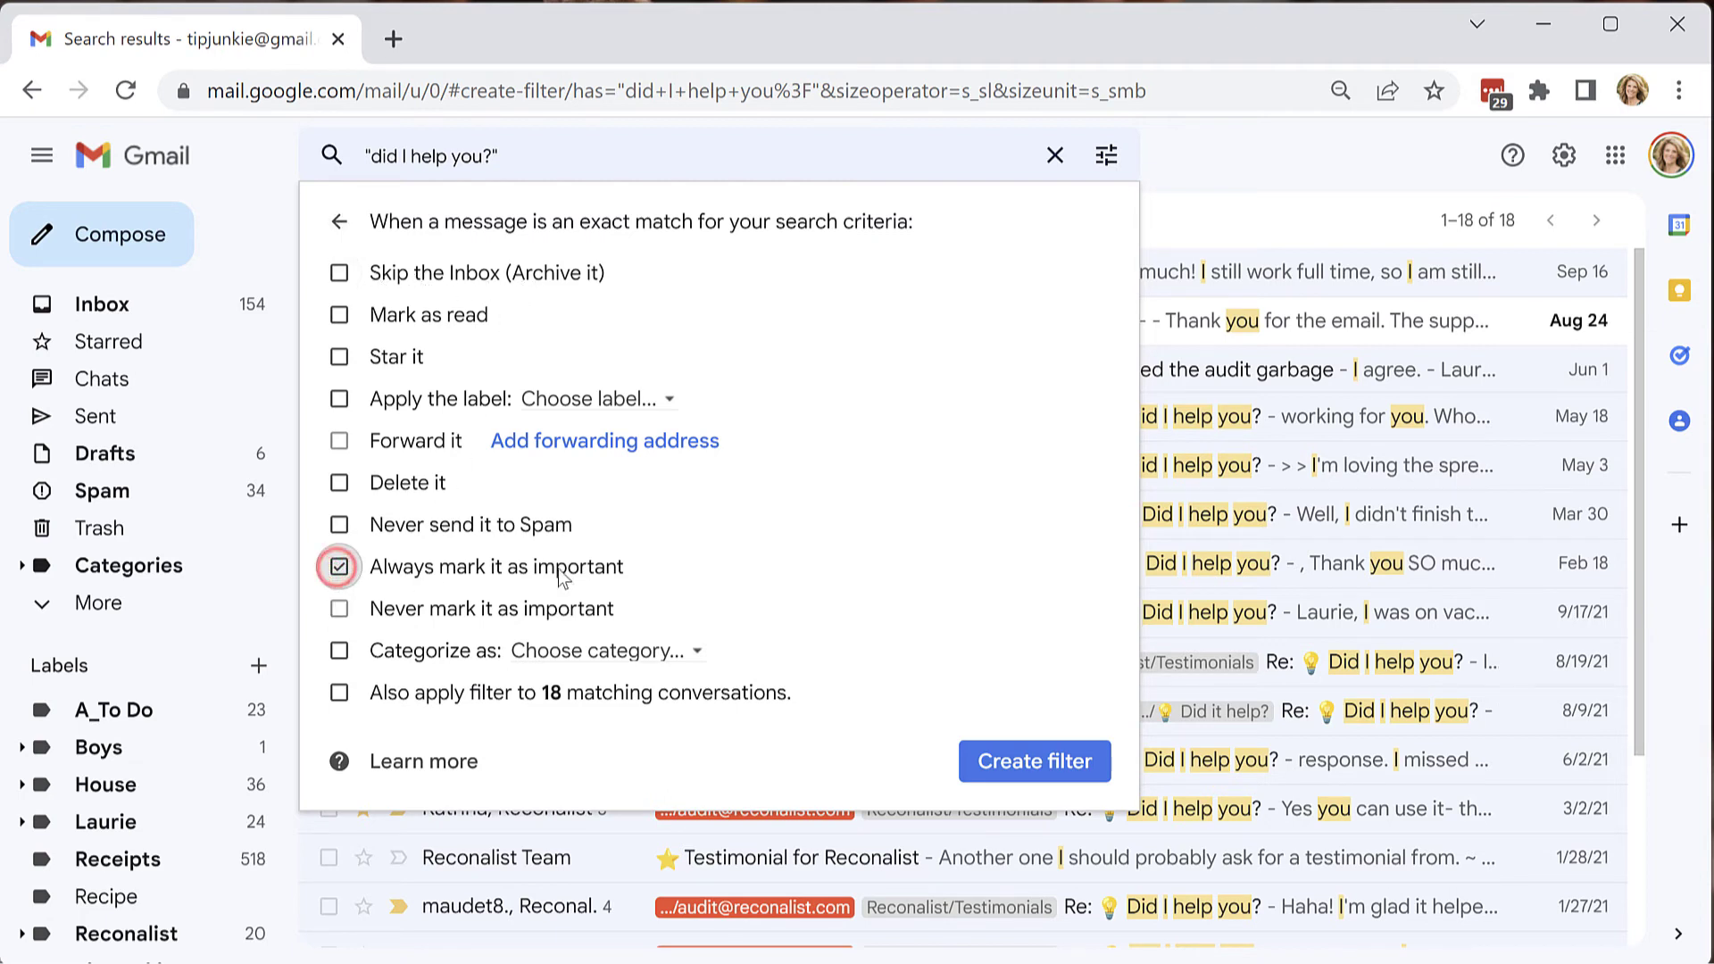
{"action": "left_click", "coordinate": [339, 399]}
{"action": "left_click", "coordinate": [680, 399]}
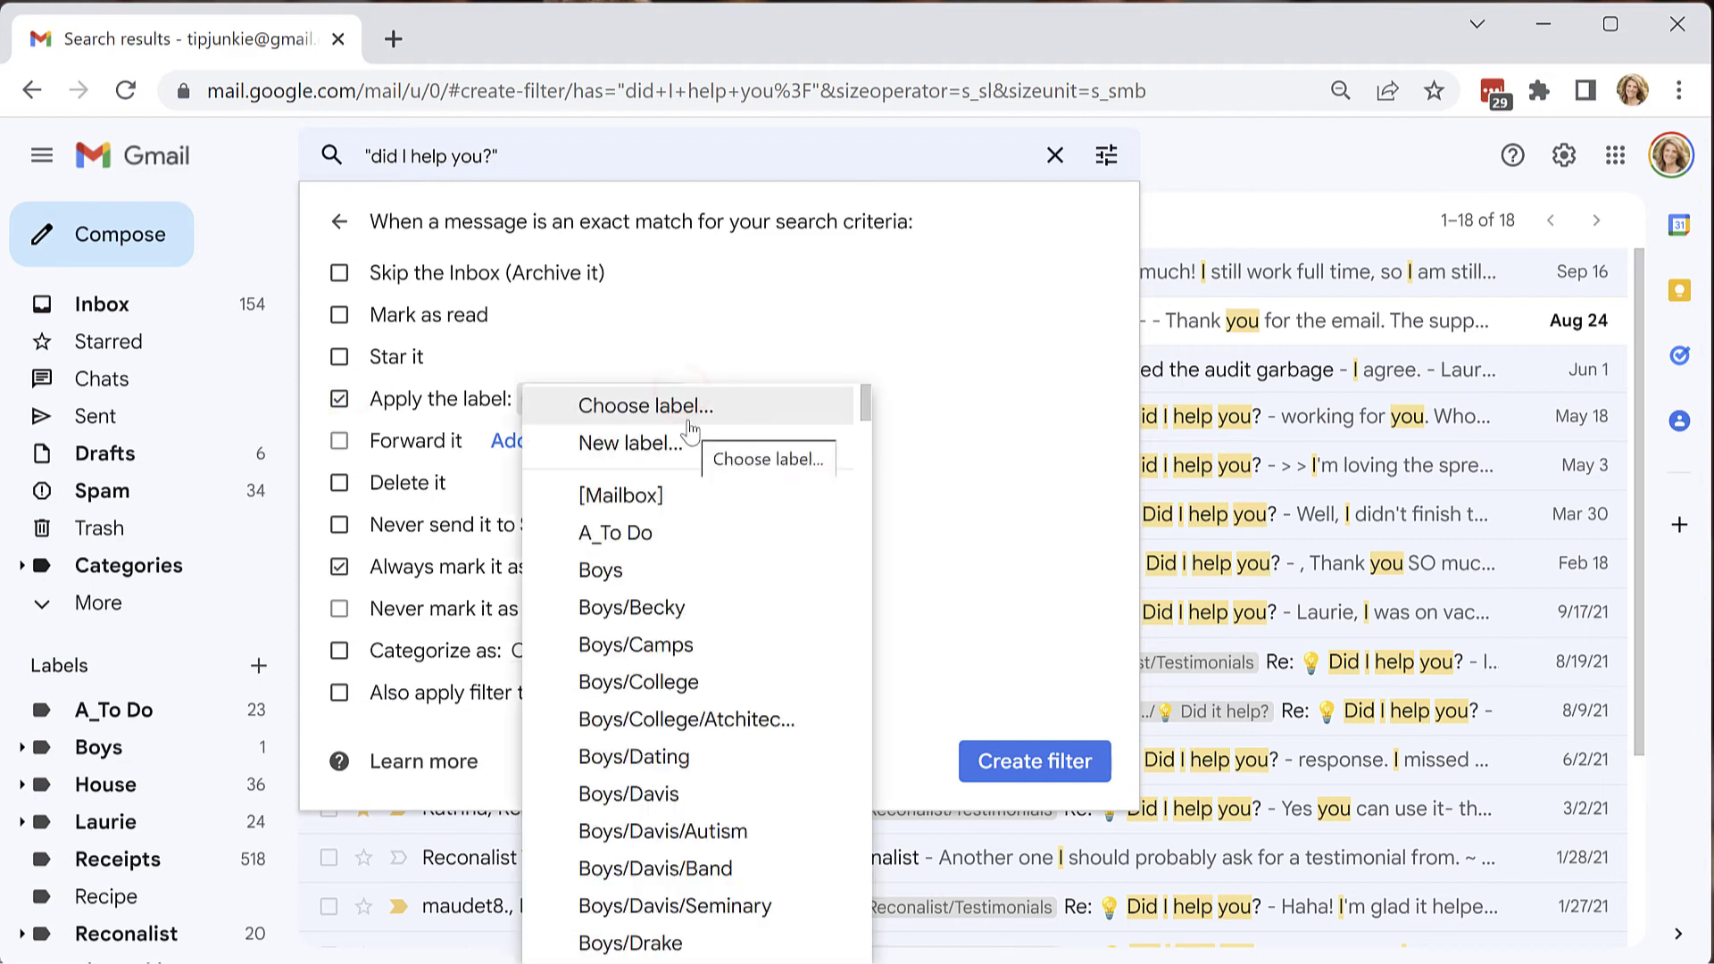
{"action": "left_click_drag", "start_coordinate": [865, 404], "coordinate": [864, 665]}
{"action": "scroll", "coordinate": [773, 643], "scroll_direction": "down", "scroll_amount": 3}
{"action": "scroll", "coordinate": [765, 624], "scroll_direction": "up", "scroll_amount": 5}
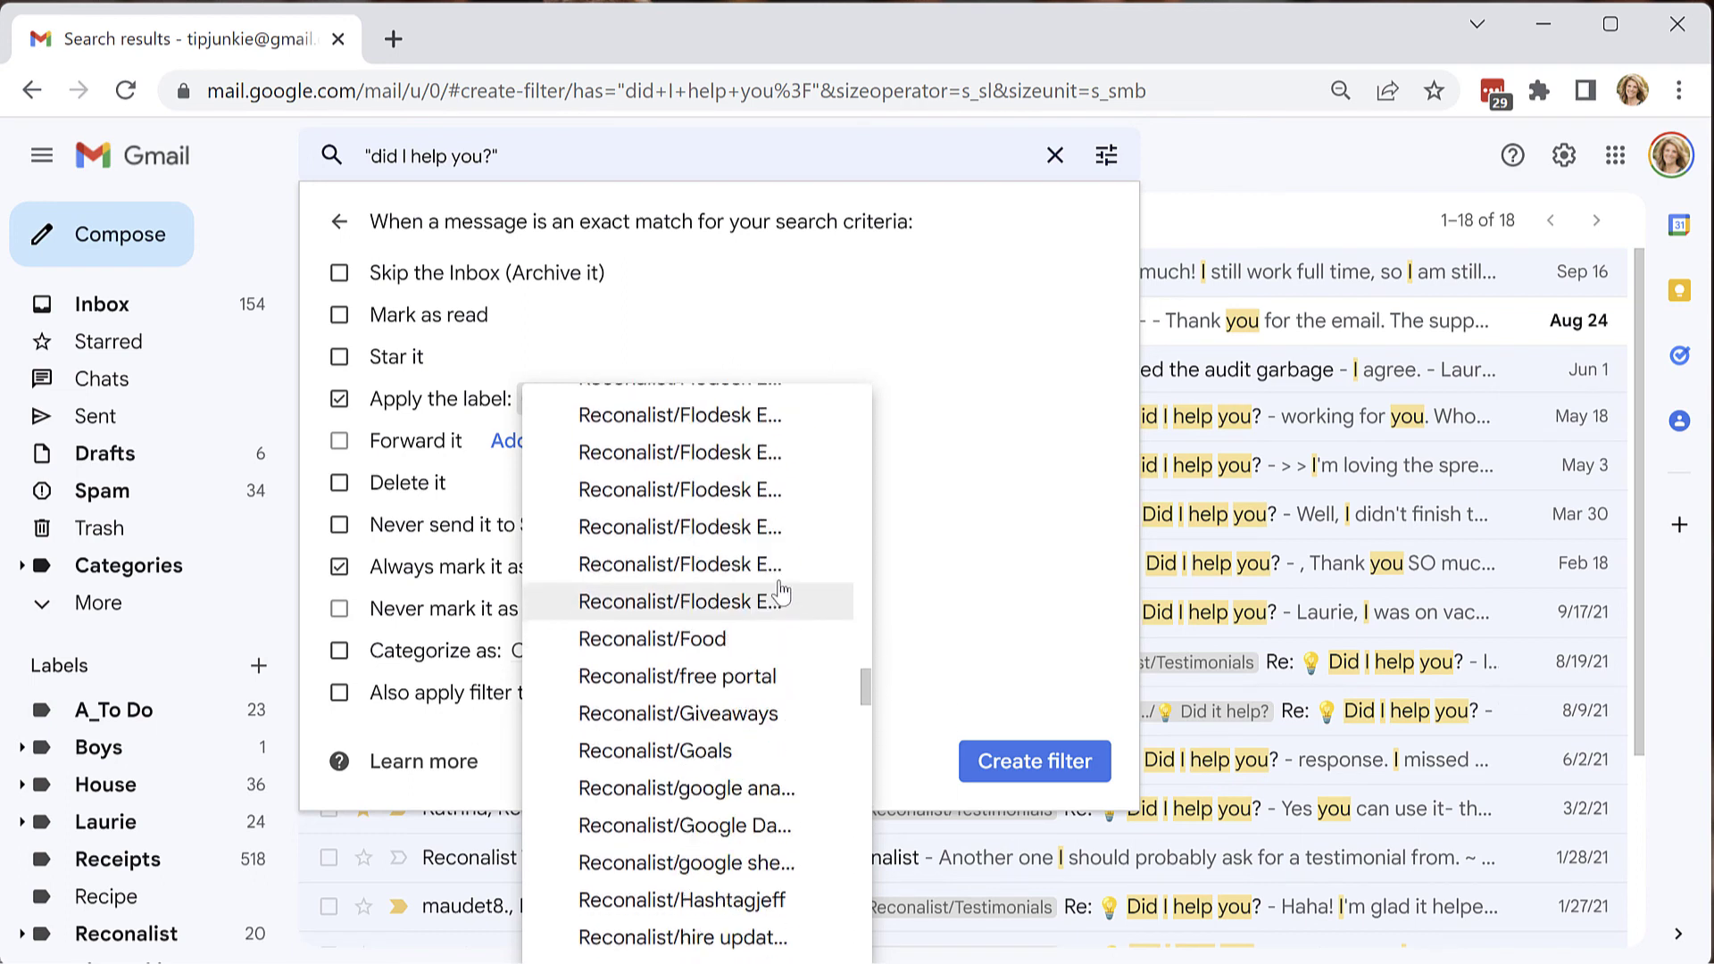
{"action": "scroll", "coordinate": [801, 619], "scroll_direction": "down", "scroll_amount": 3}
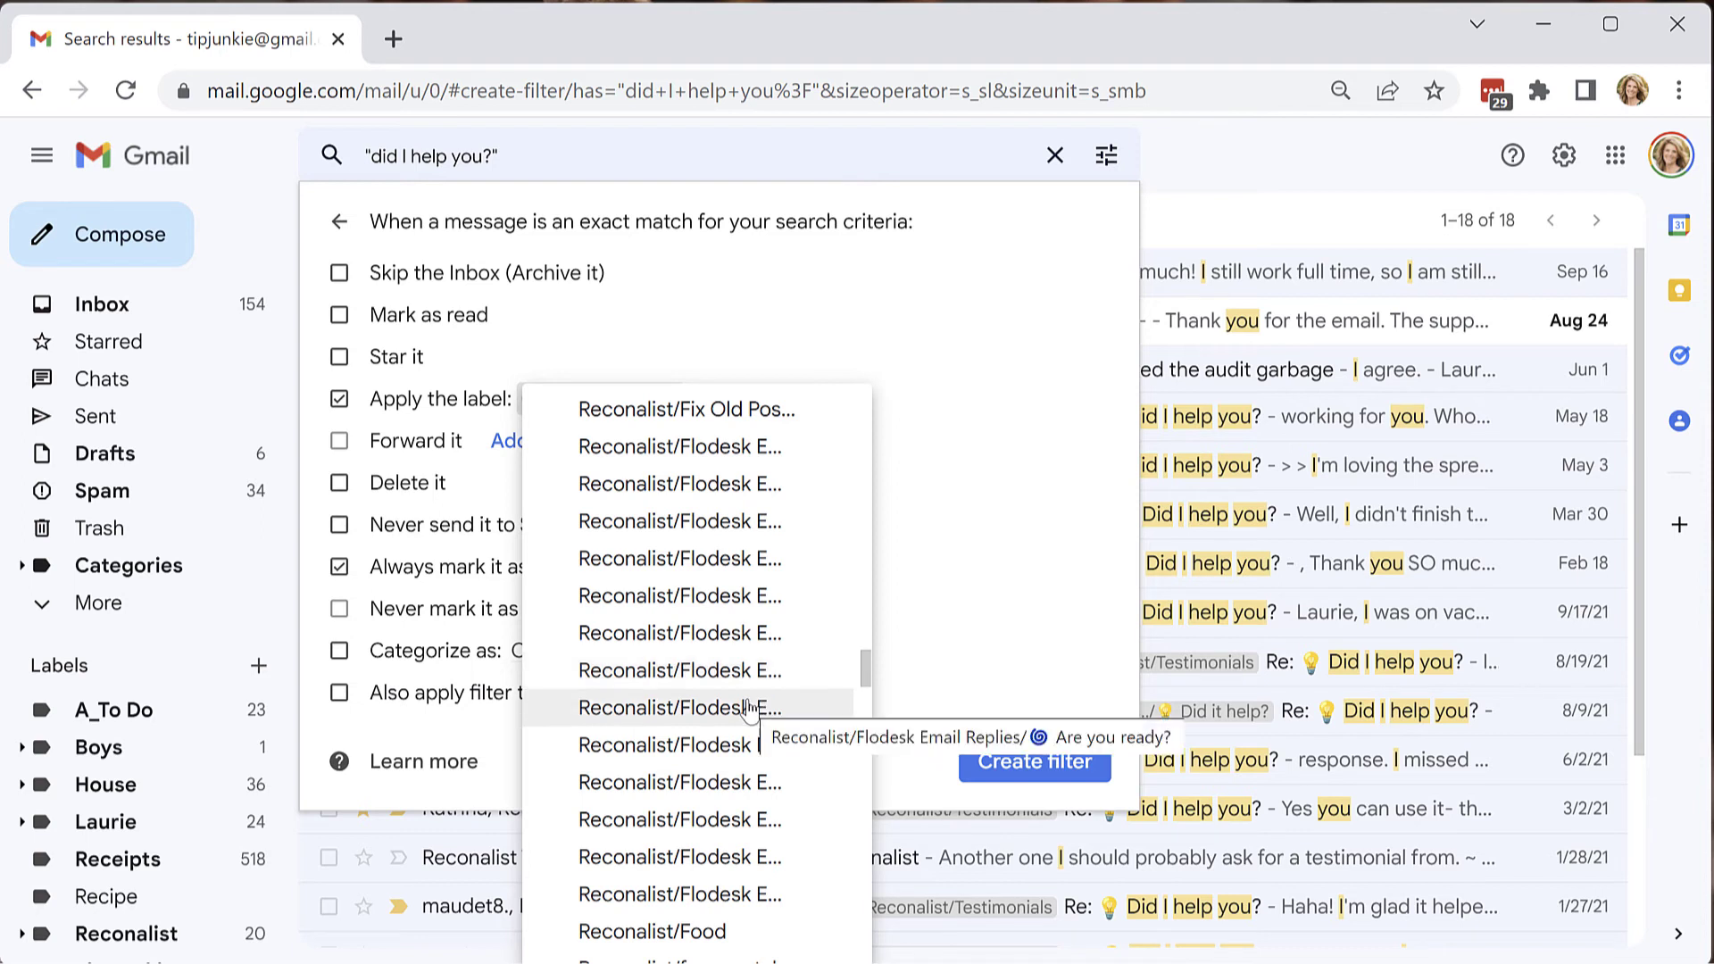
{"action": "left_click", "coordinate": [748, 822]}
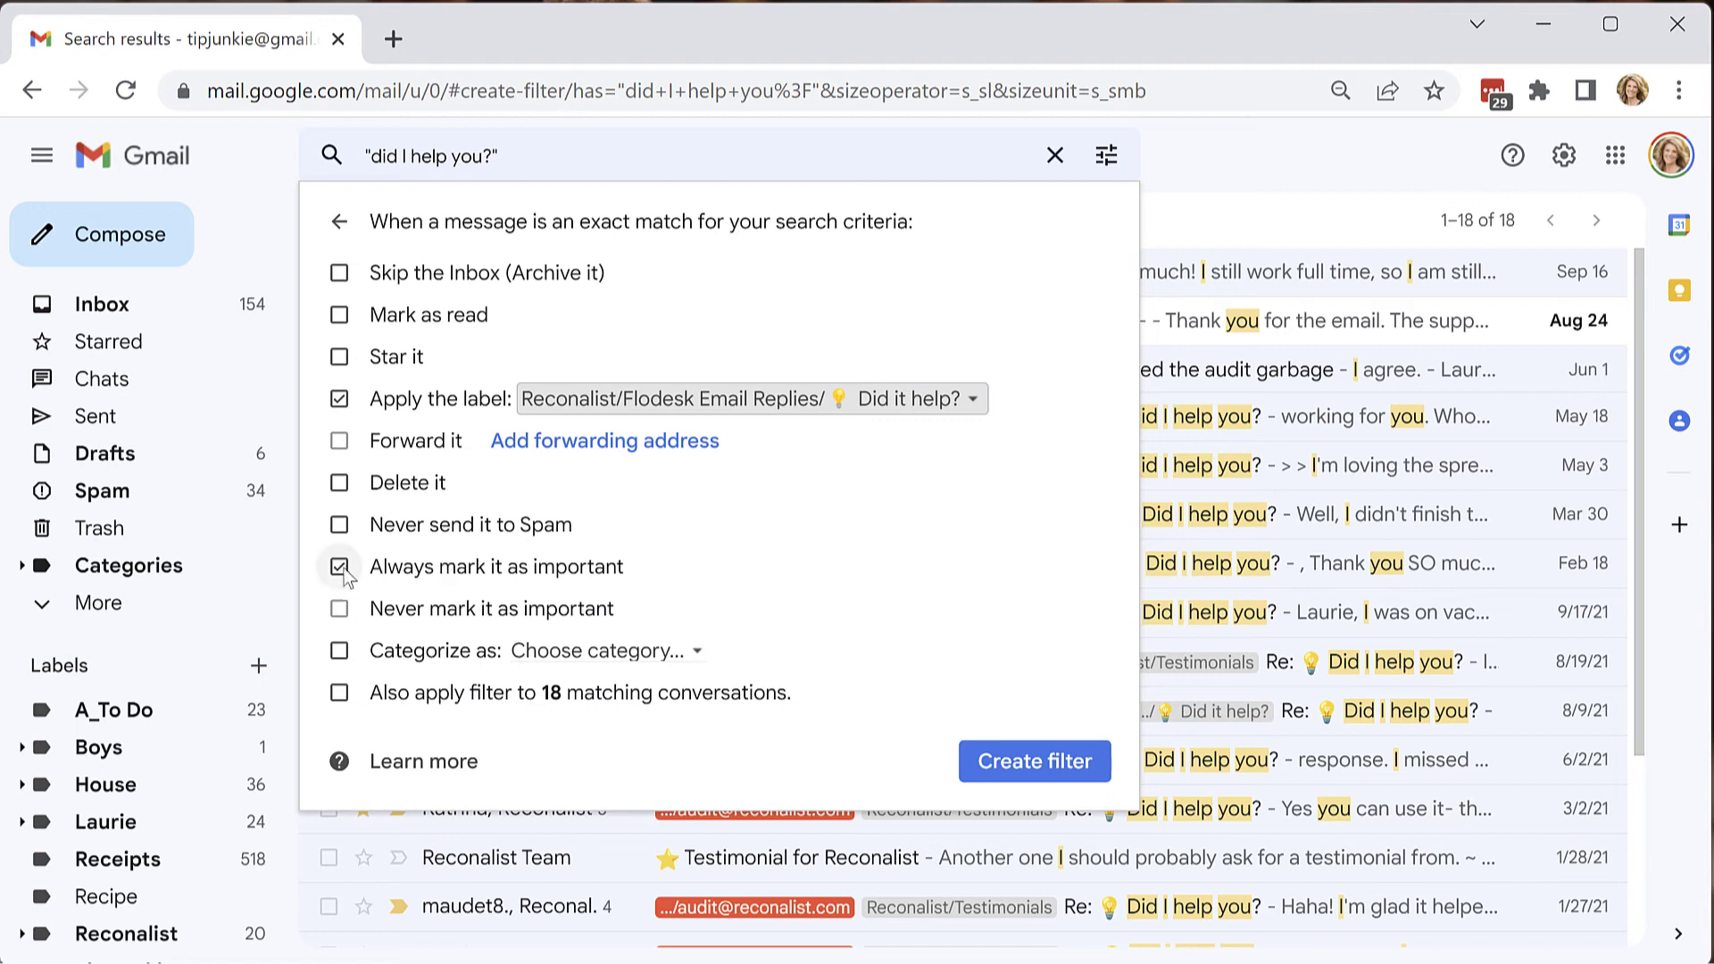
{"action": "left_click", "coordinate": [340, 695]}
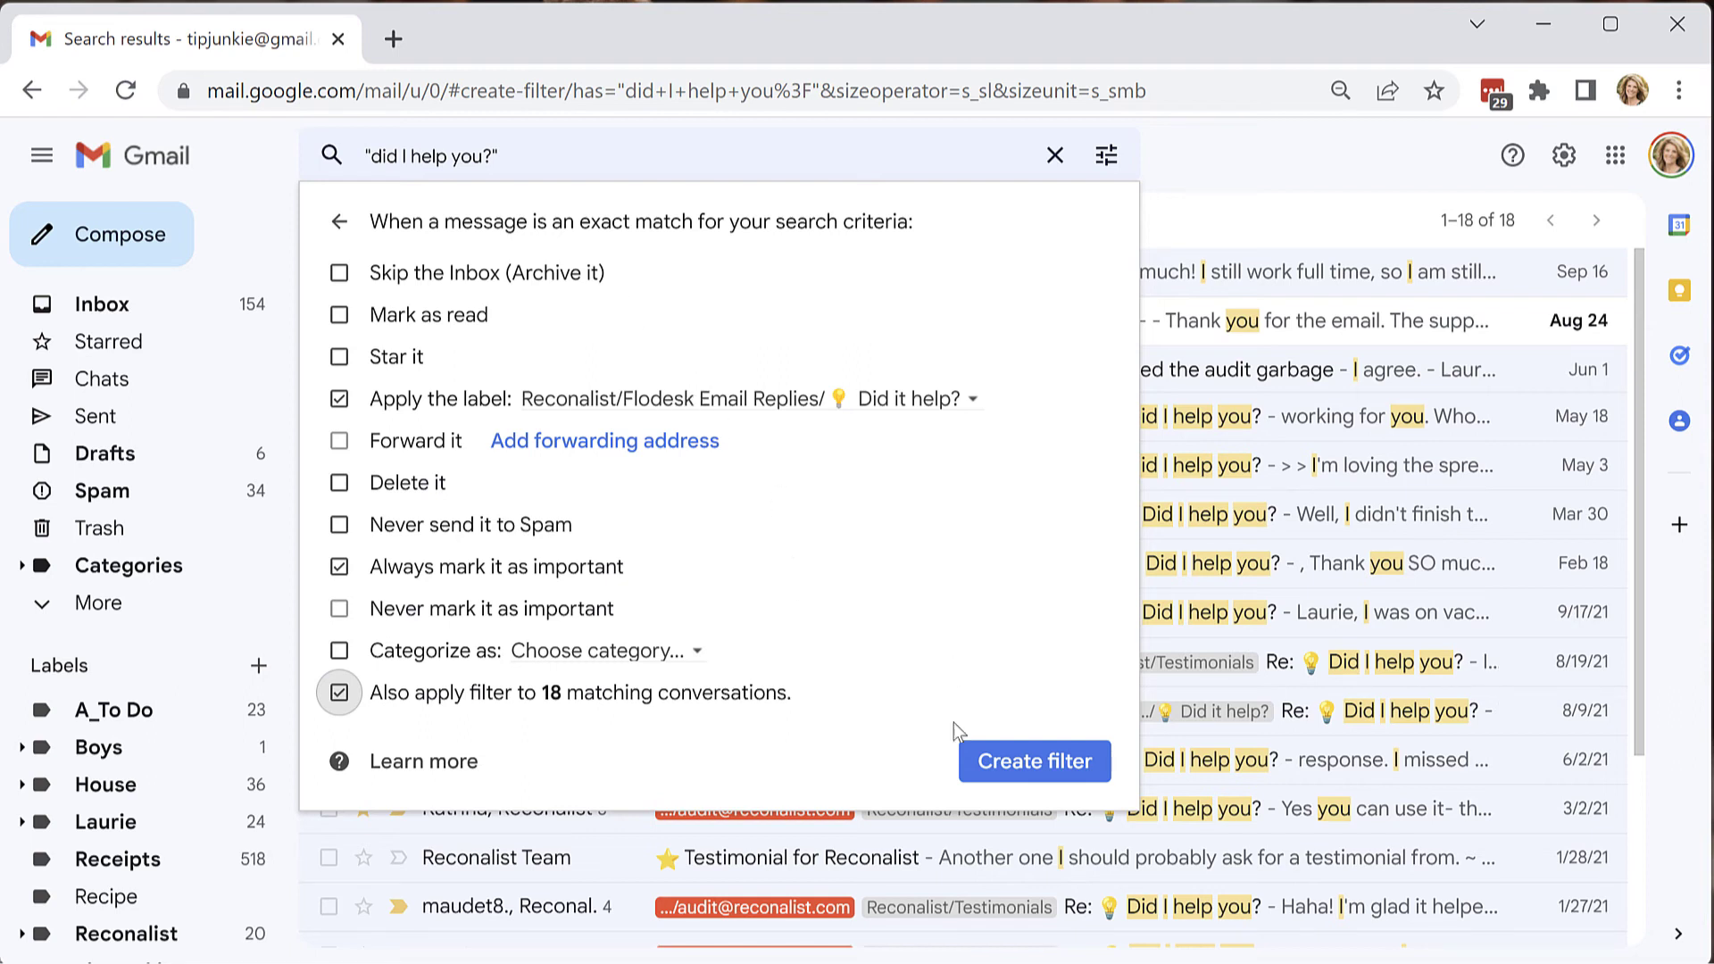
{"action": "left_click", "coordinate": [1036, 768]}
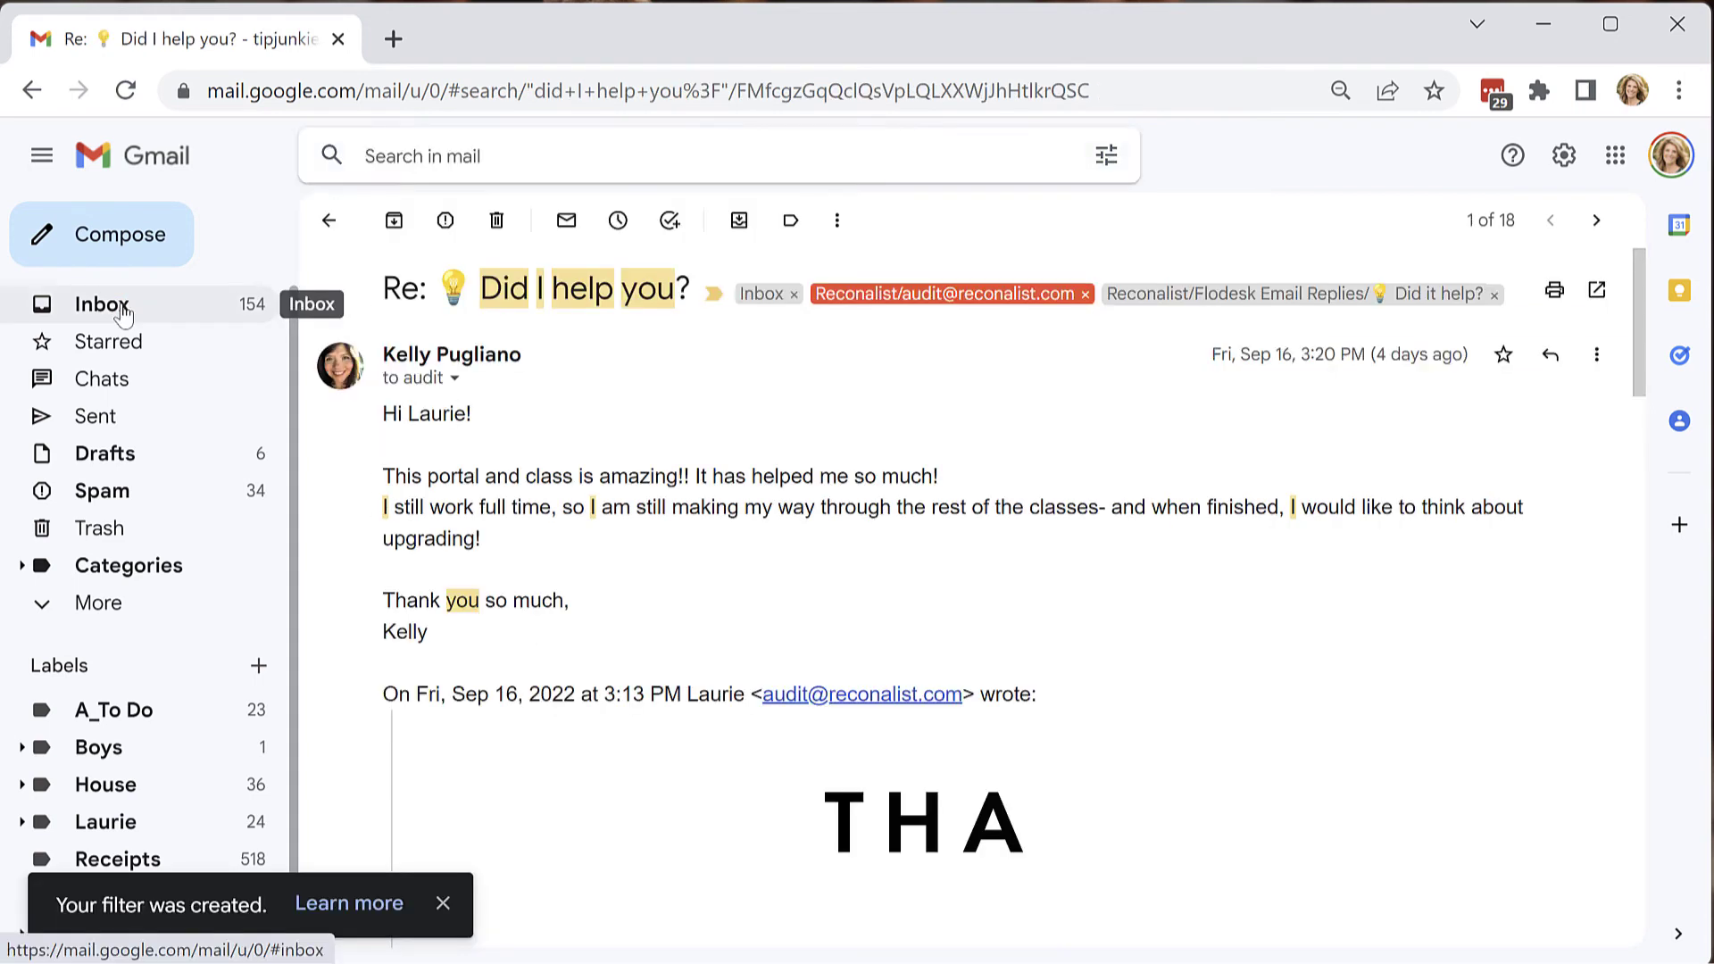
Return to the inbox and find "did i" on the page to check the labels on the filtered reply
{"action": "left_click", "coordinate": [121, 304]}
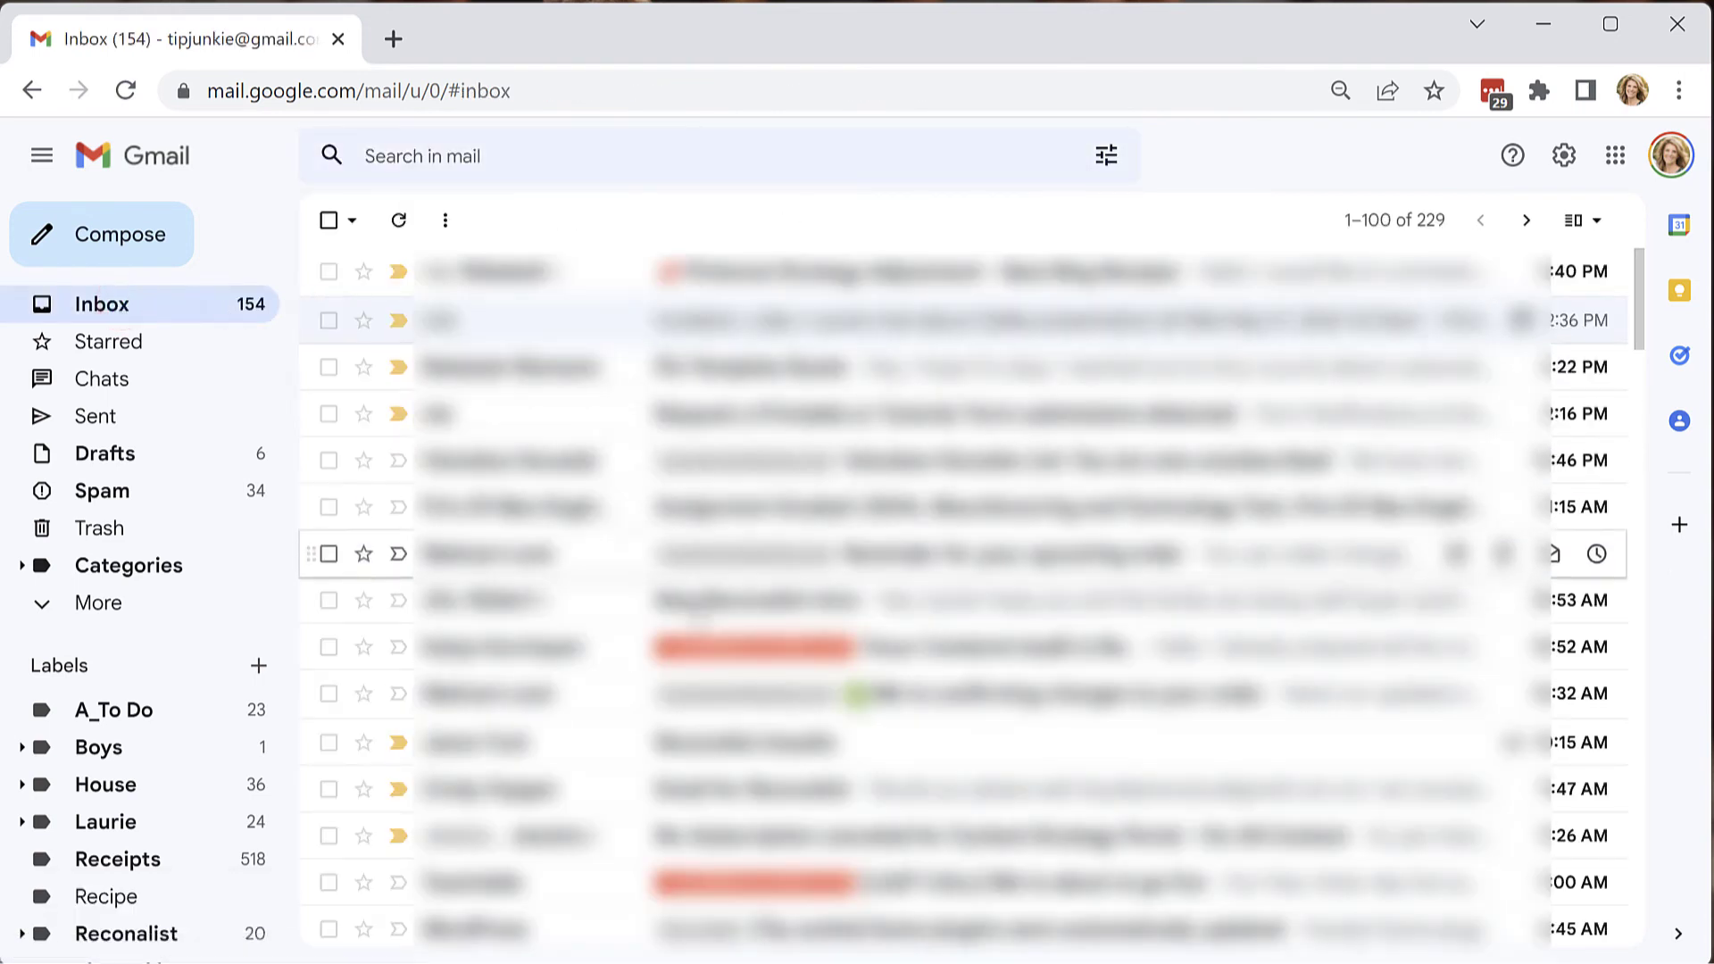
{"action": "scroll", "coordinate": [982, 736], "scroll_direction": "down", "scroll_amount": 1}
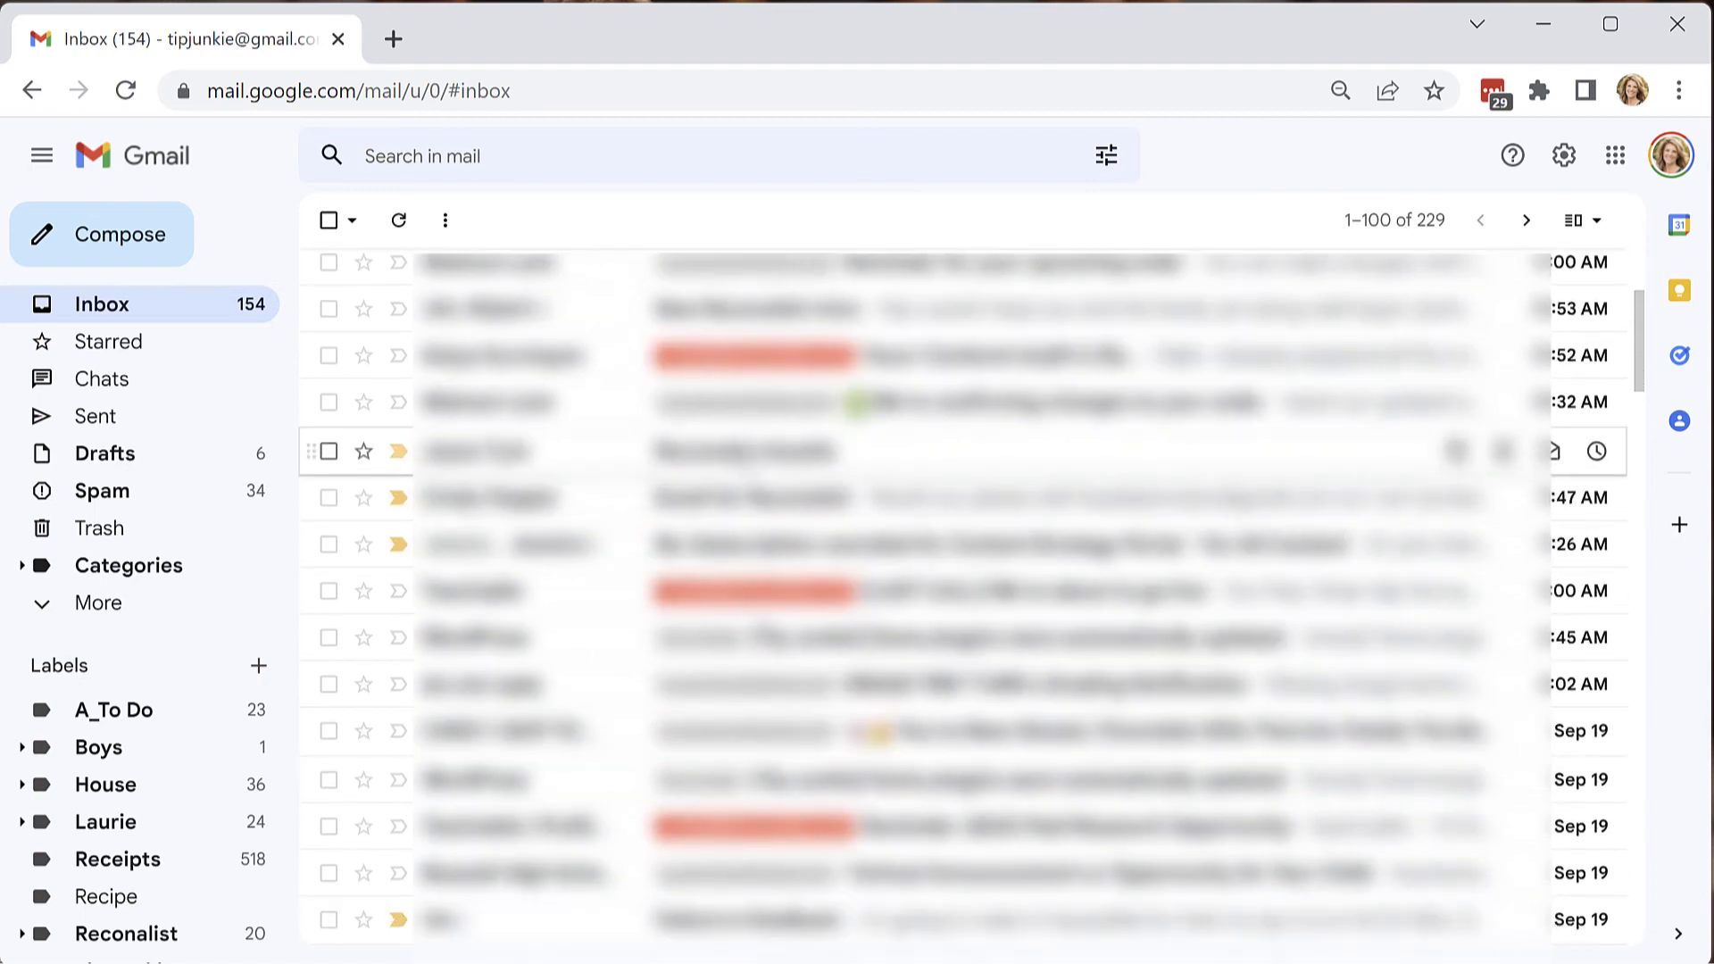
{"action": "key", "text": "ctrl+f"}
{"action": "type", "text": "did"}
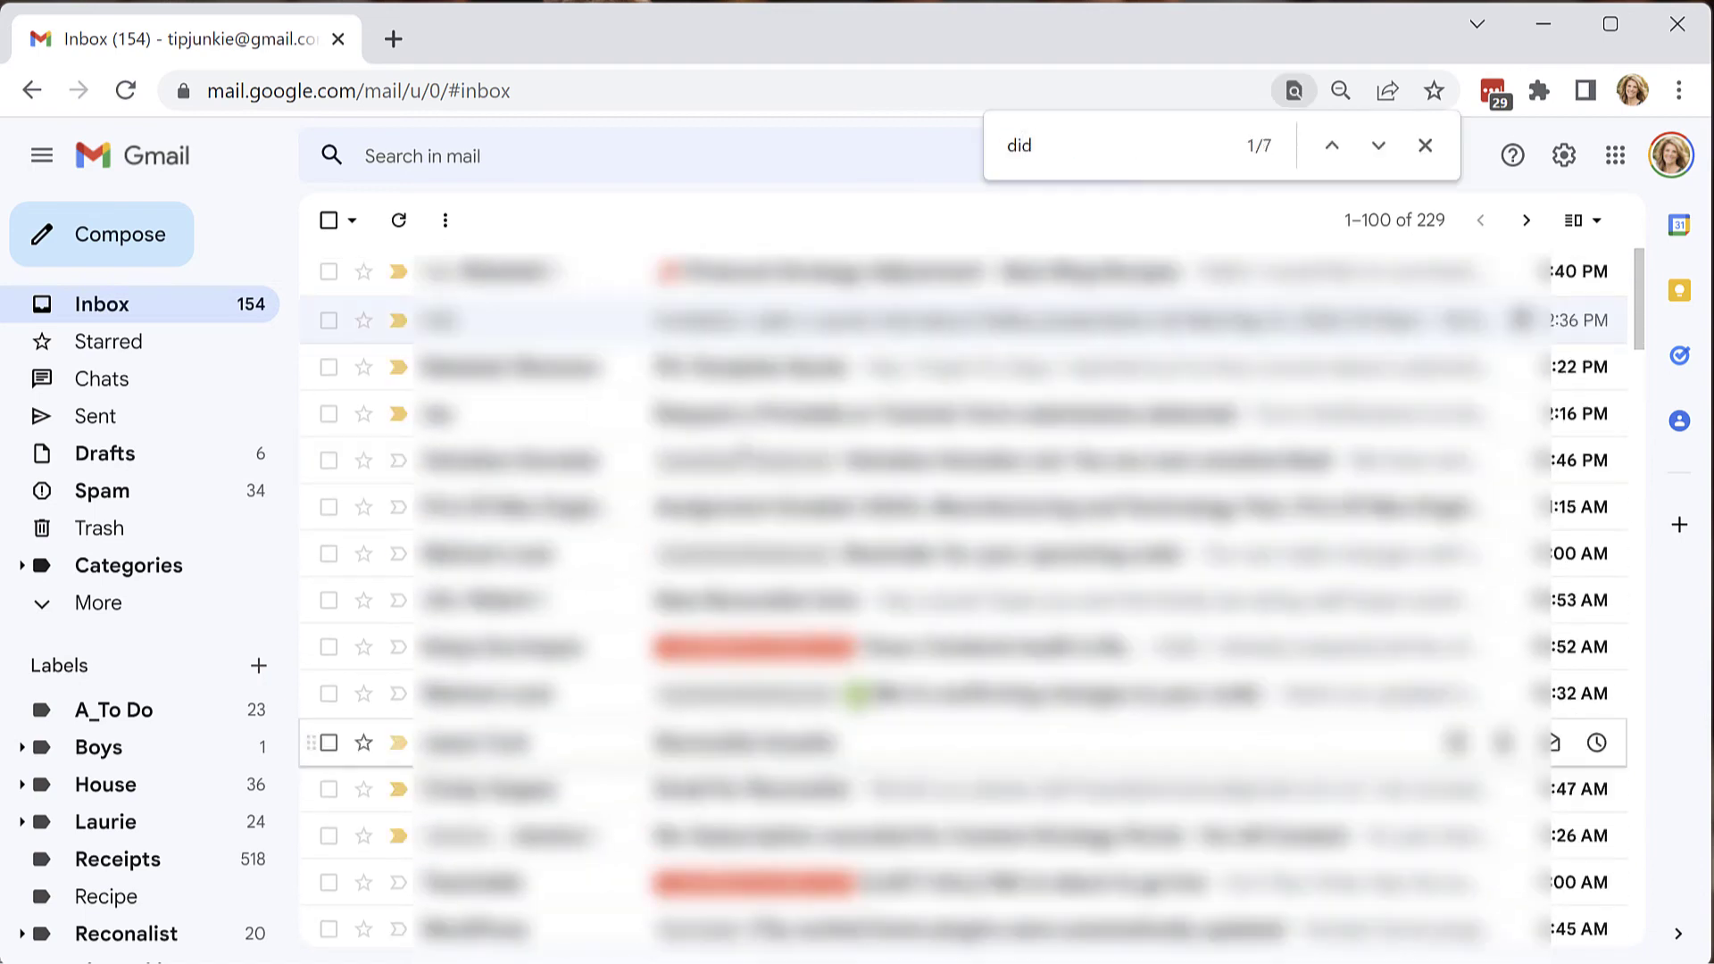
{"action": "type", "text": " i"}
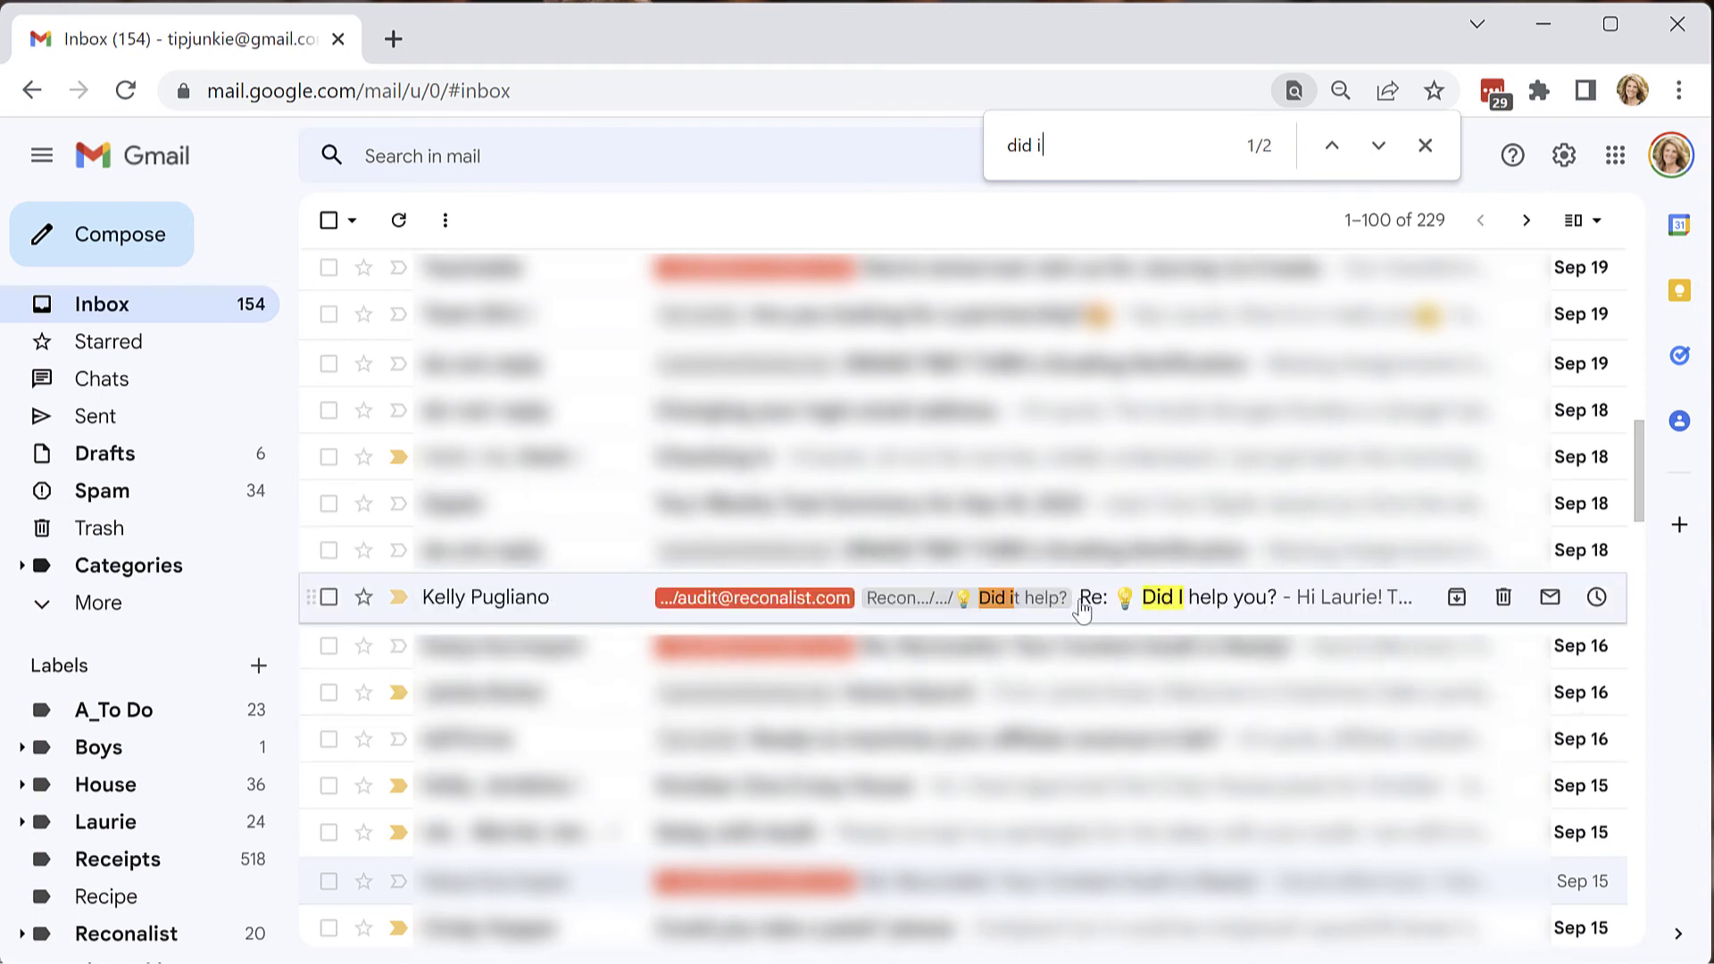
{"action": "mouse_move", "coordinate": [533, 611]}
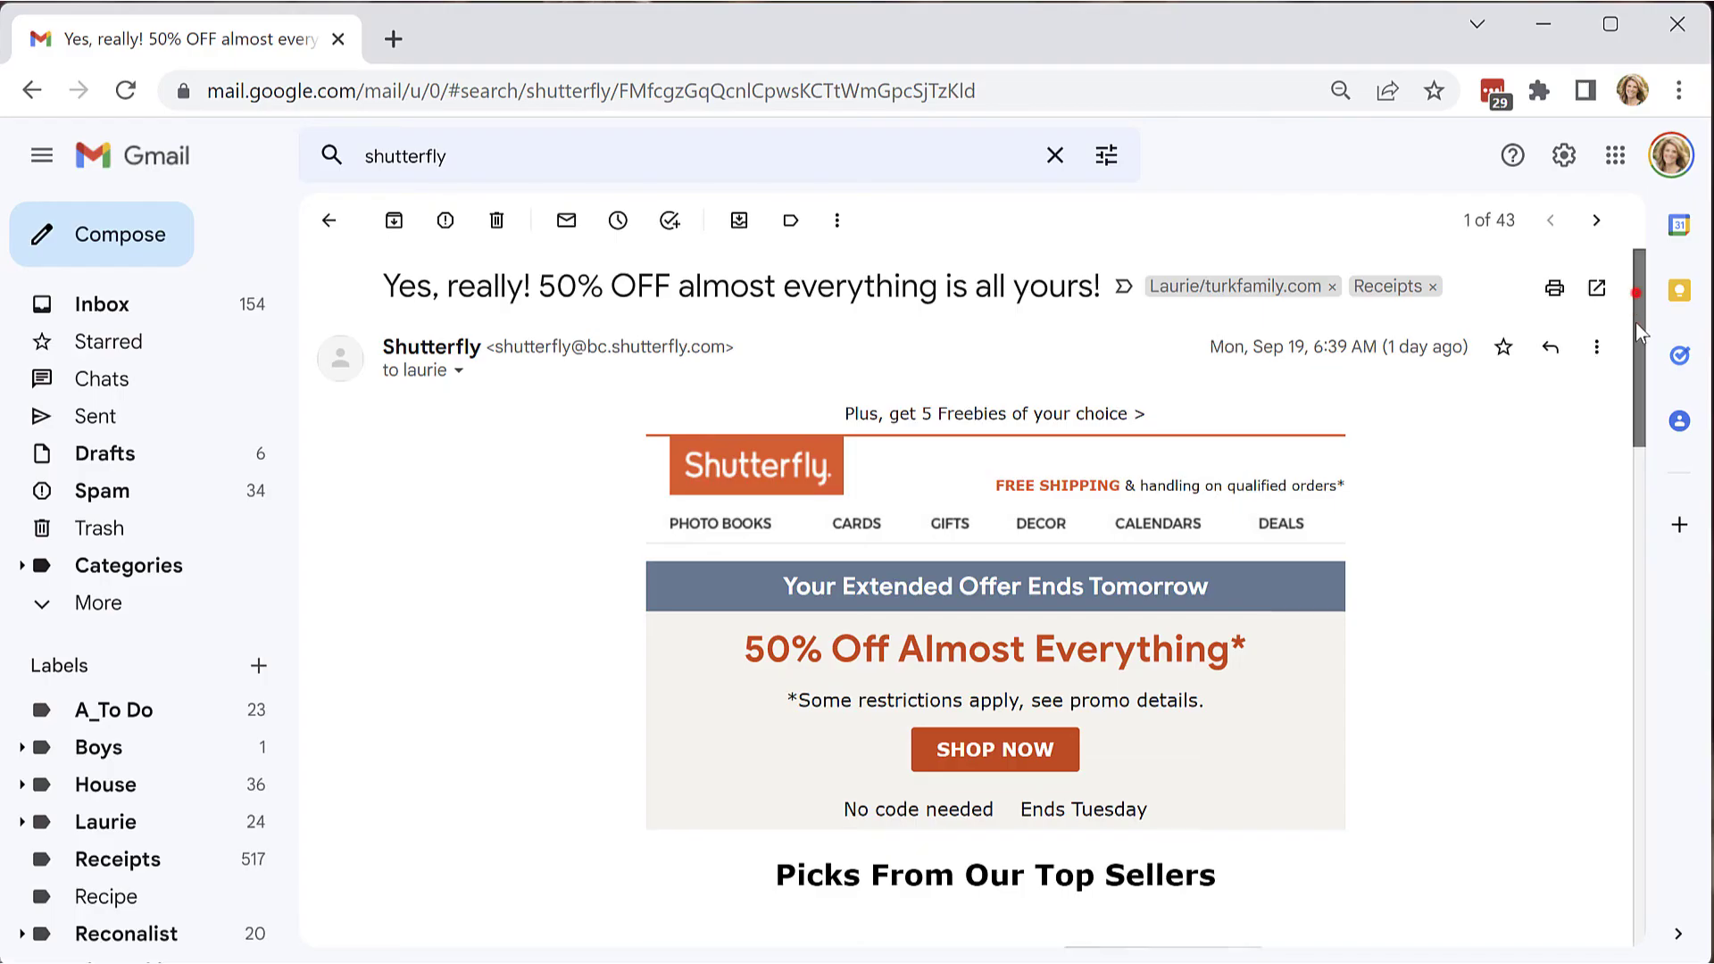
View the entire clipped Shutterfly promotional email and unsubscribe through the link in its footer
{"action": "left_click_drag", "start_coordinate": [1636, 323], "coordinate": [1670, 794]}
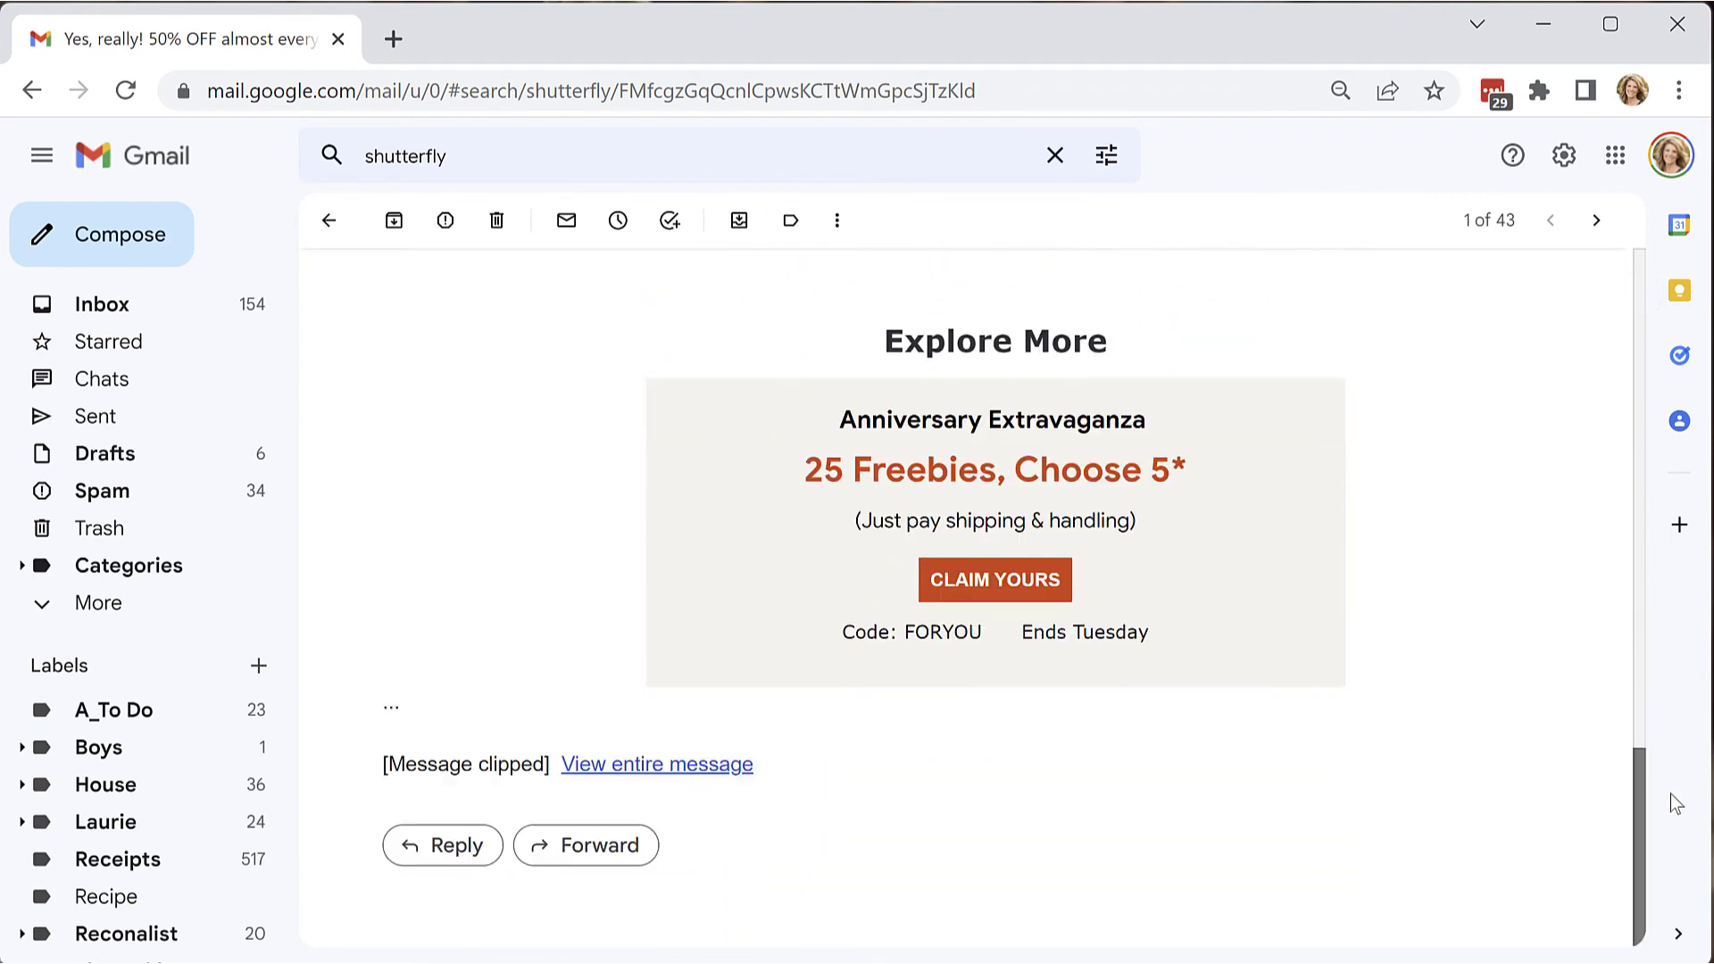
{"action": "left_click", "coordinate": [664, 768]}
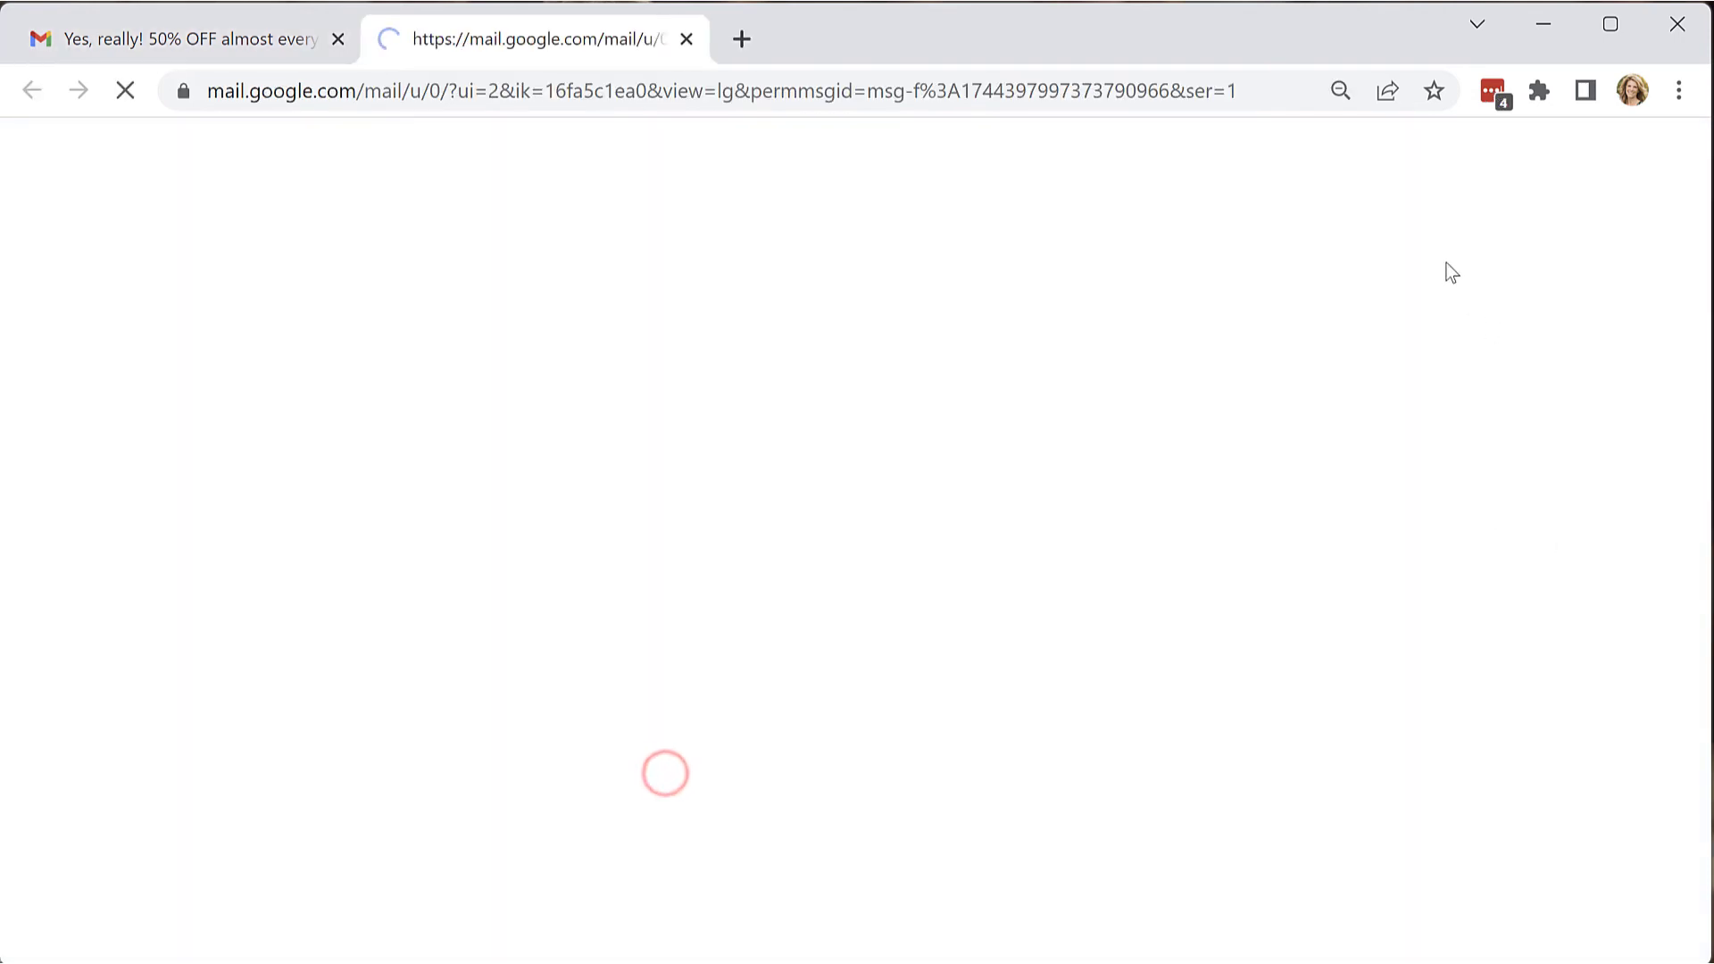
{"action": "left_click_drag", "start_coordinate": [1699, 174], "coordinate": [1700, 839]}
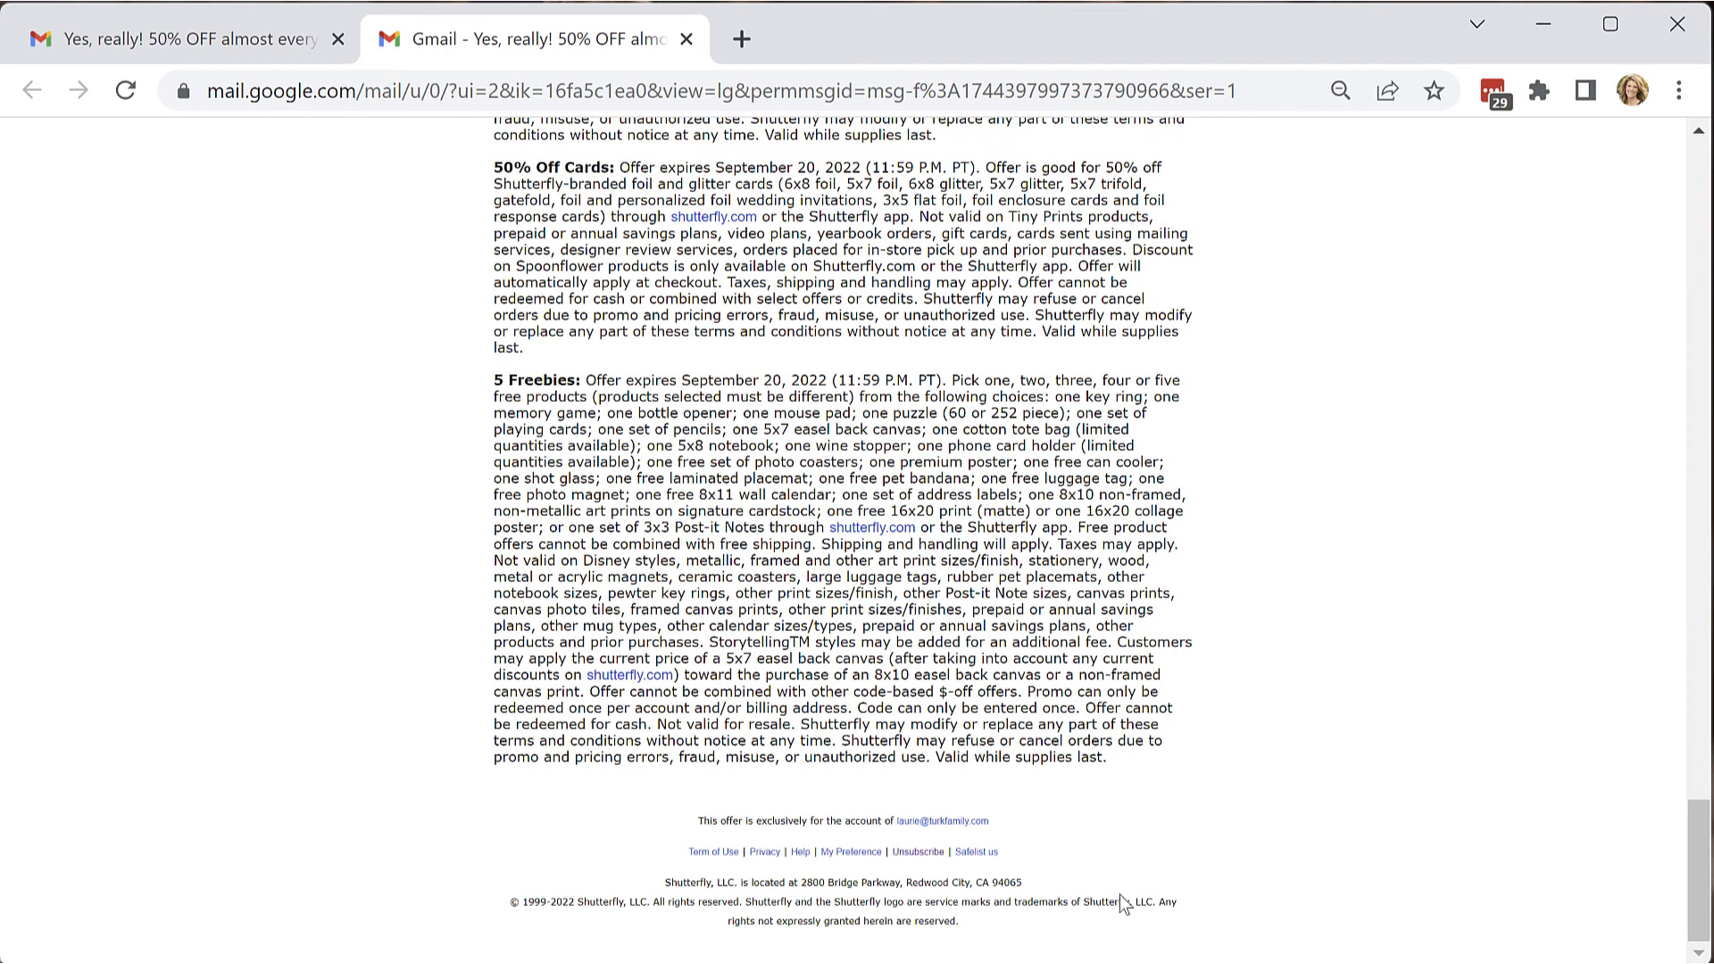
{"action": "left_click", "coordinate": [922, 854]}
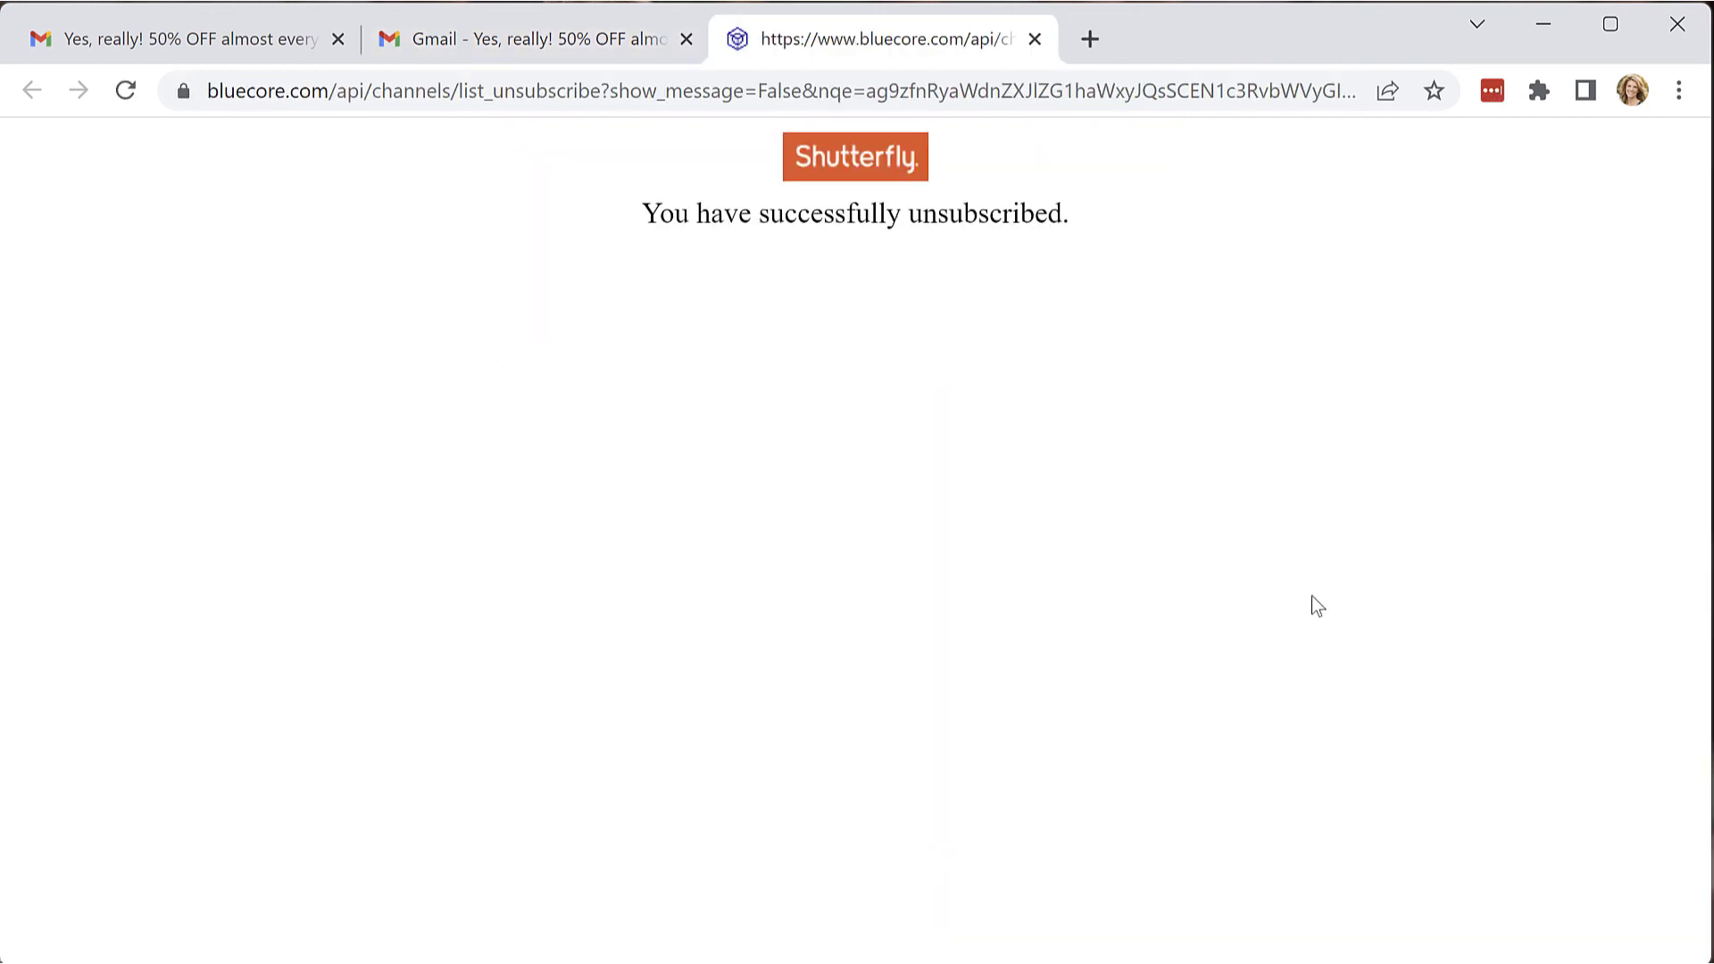
Close the extra browser tabs opened for unsubscribing and move the Shutterfly email to Trash
{"action": "left_click", "coordinate": [532, 42]}
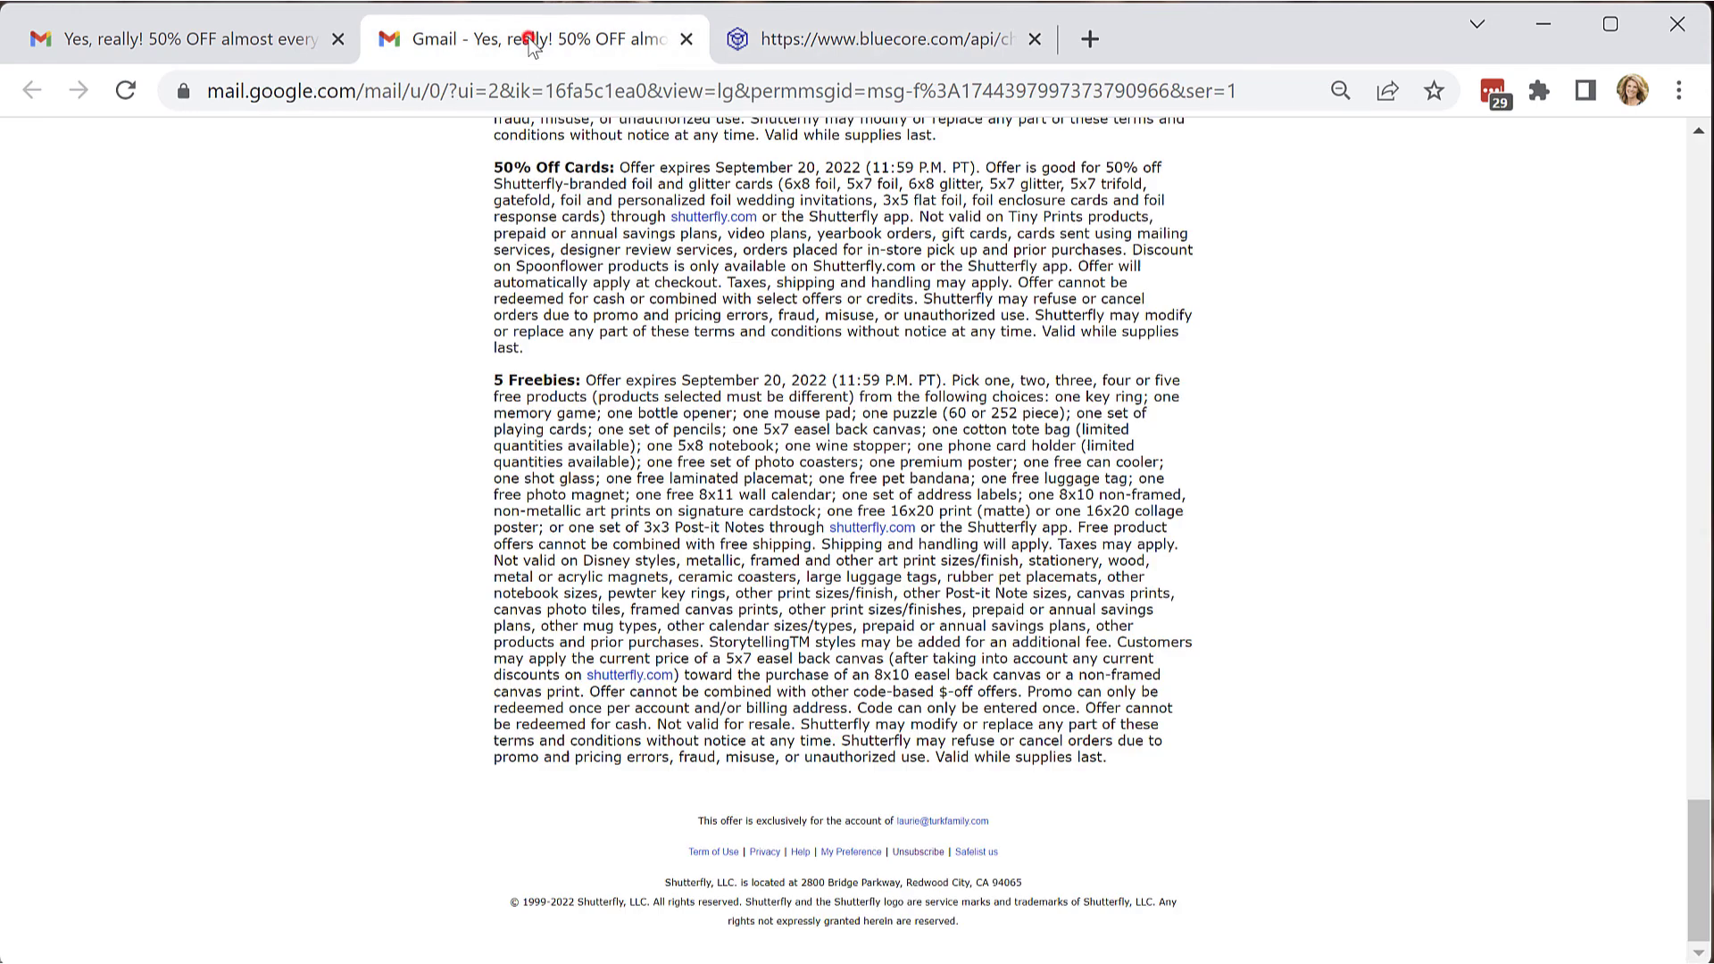
{"action": "left_click", "coordinate": [687, 40]}
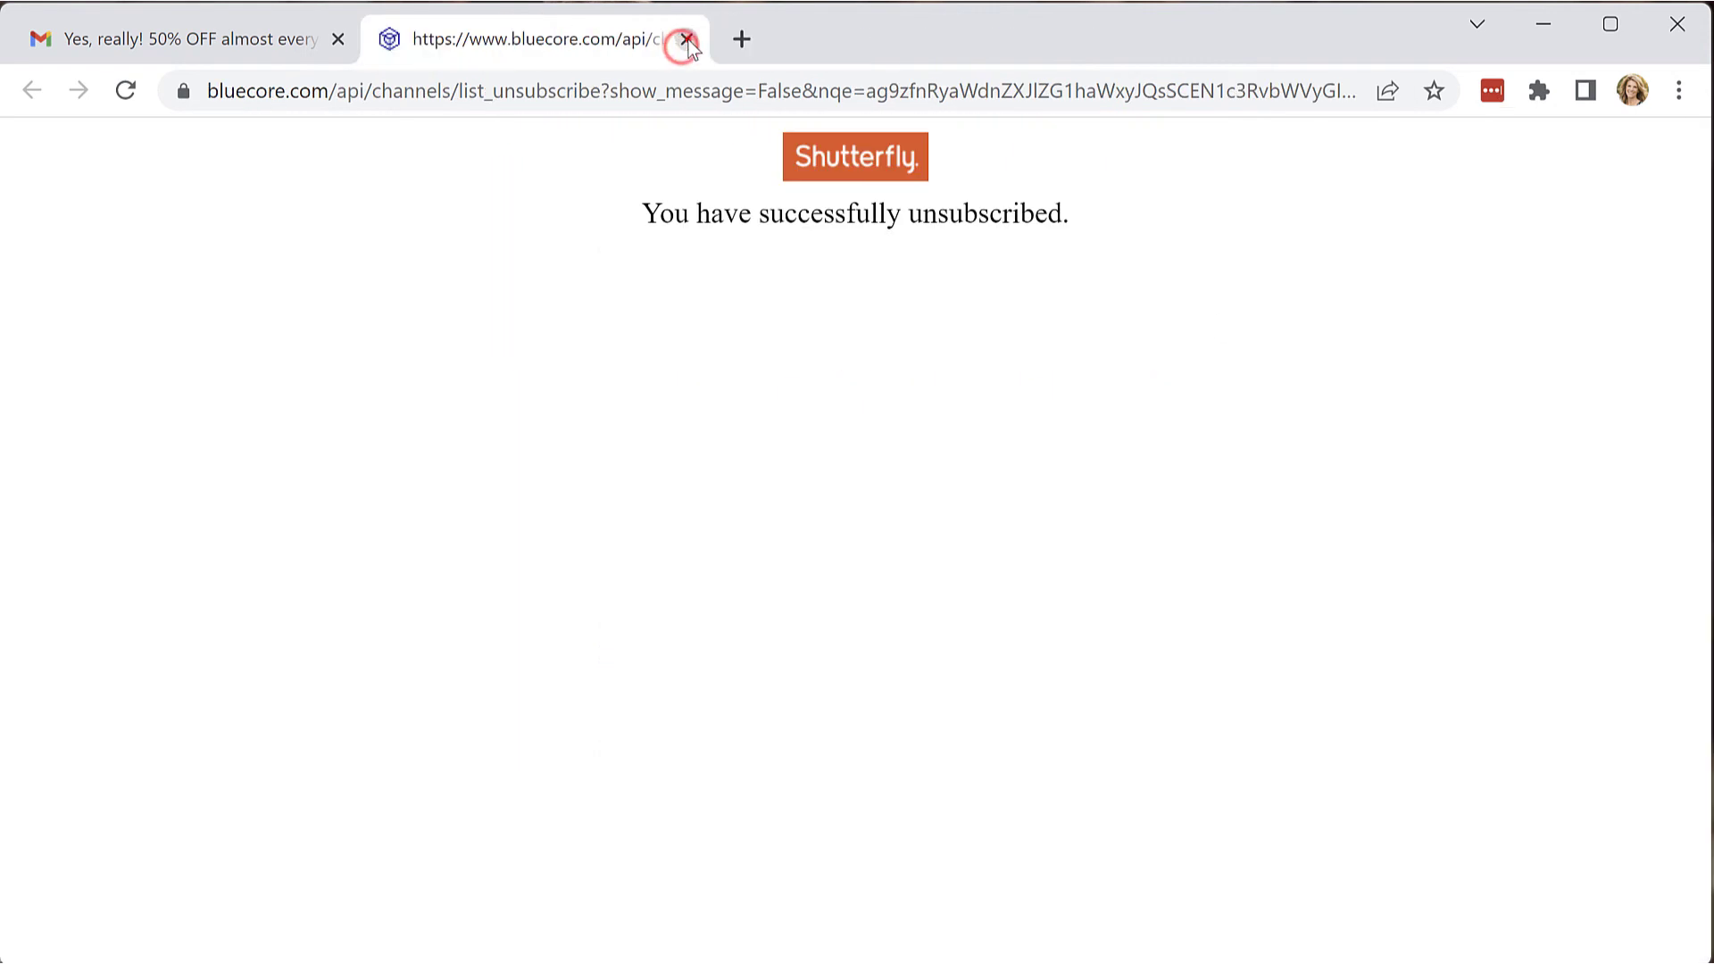
{"action": "left_click", "coordinate": [494, 218]}
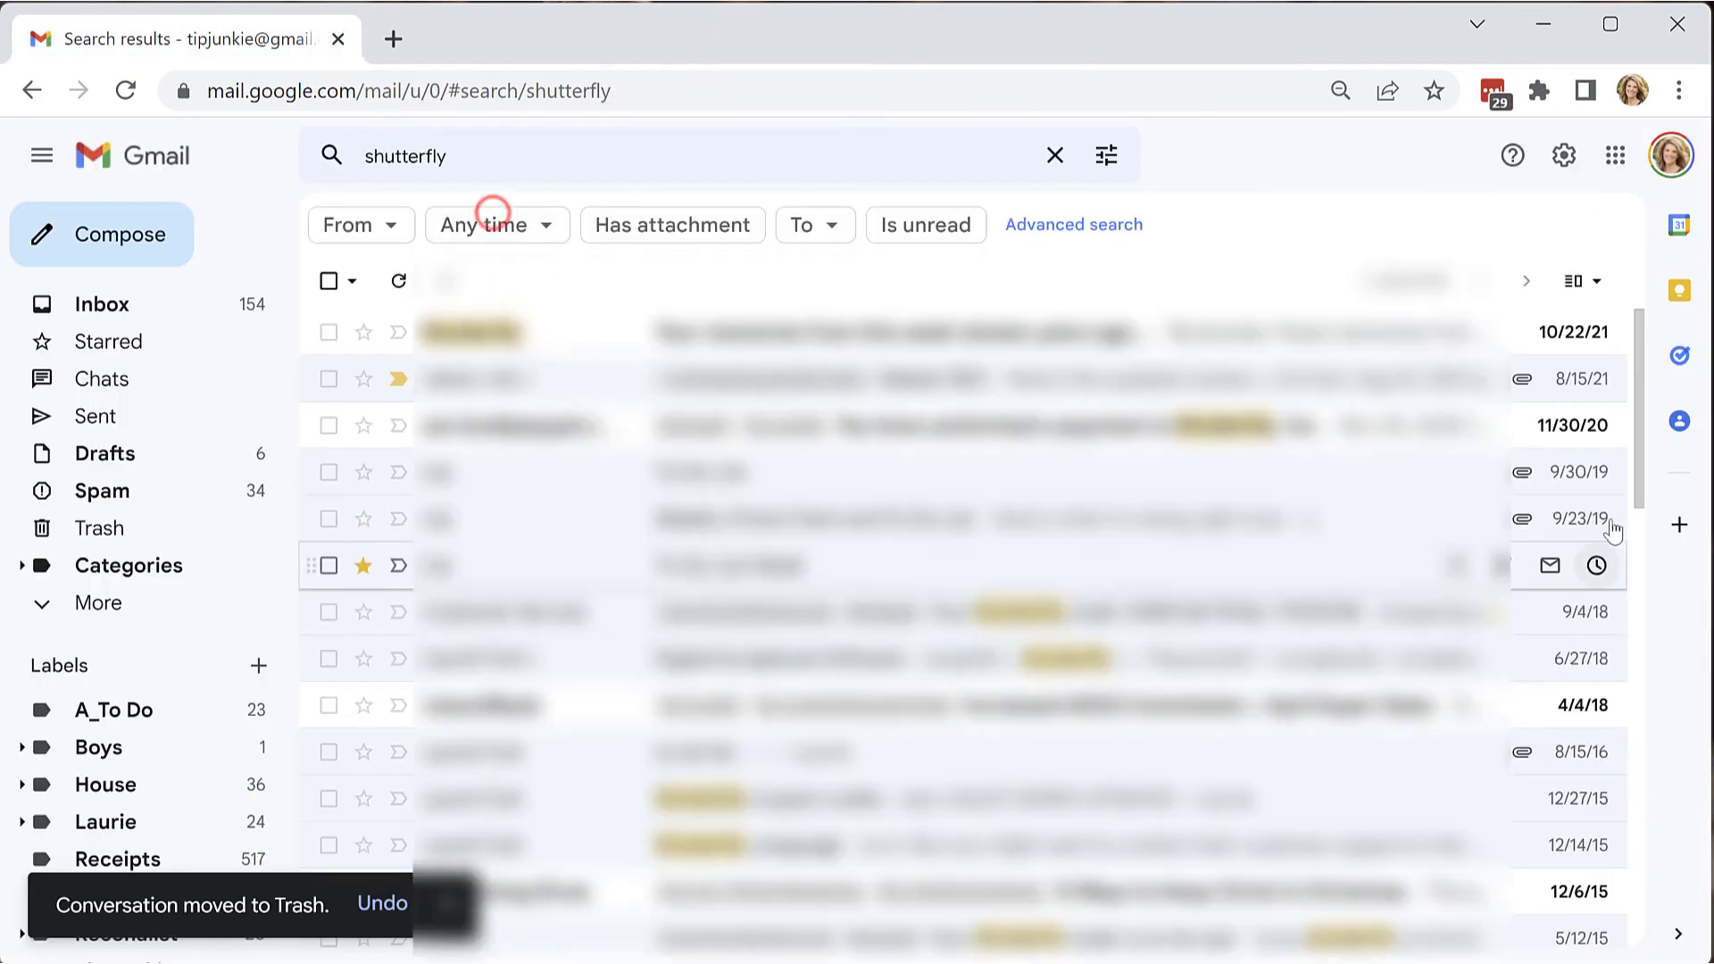
Return to the inbox, check its total message count, and look through the label list
{"action": "left_click", "coordinate": [108, 305]}
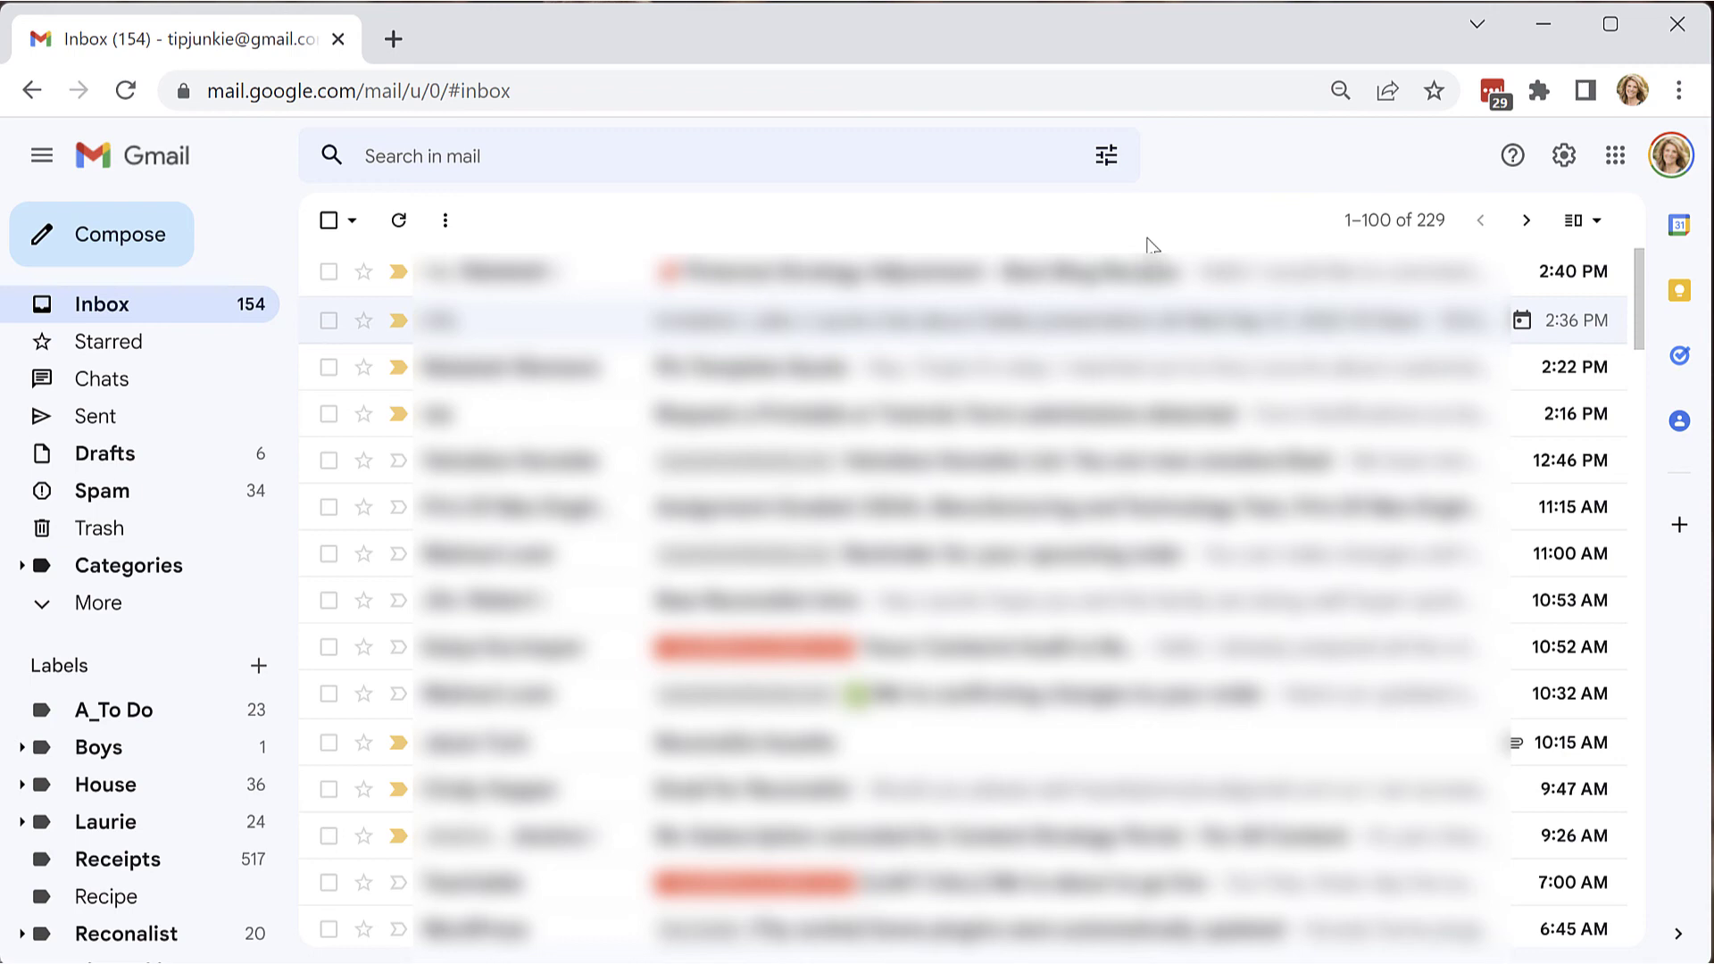
{"action": "left_click", "coordinate": [1452, 223]}
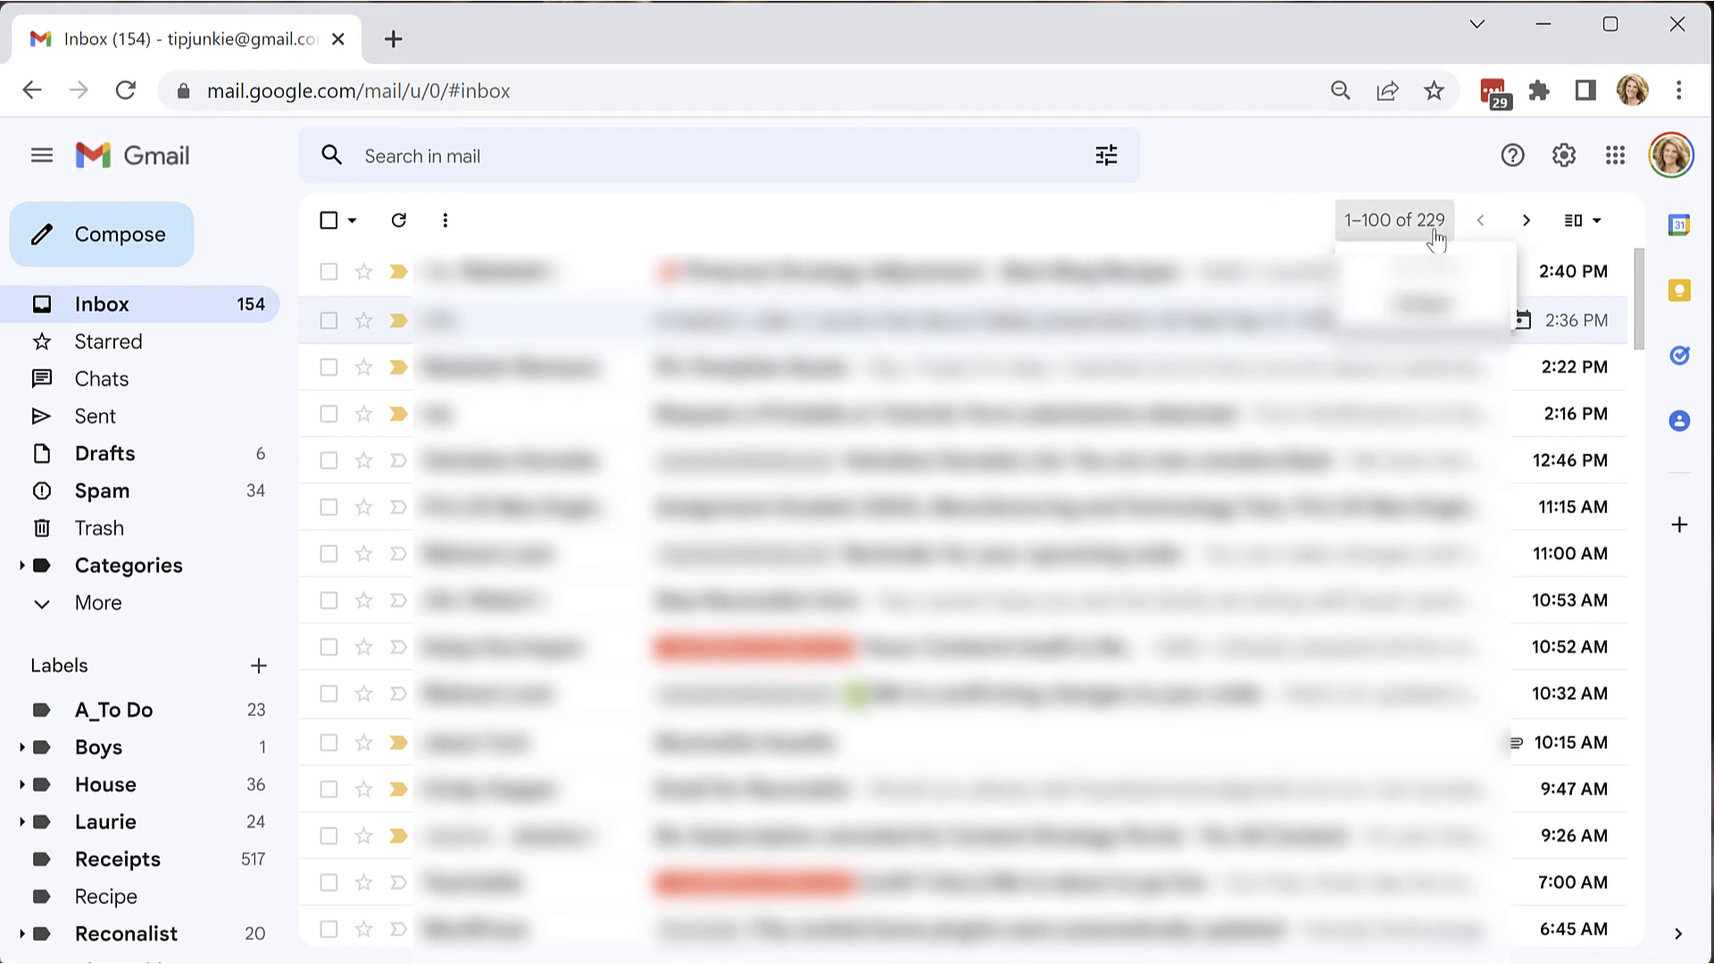
{"action": "left_click", "coordinate": [1313, 246]}
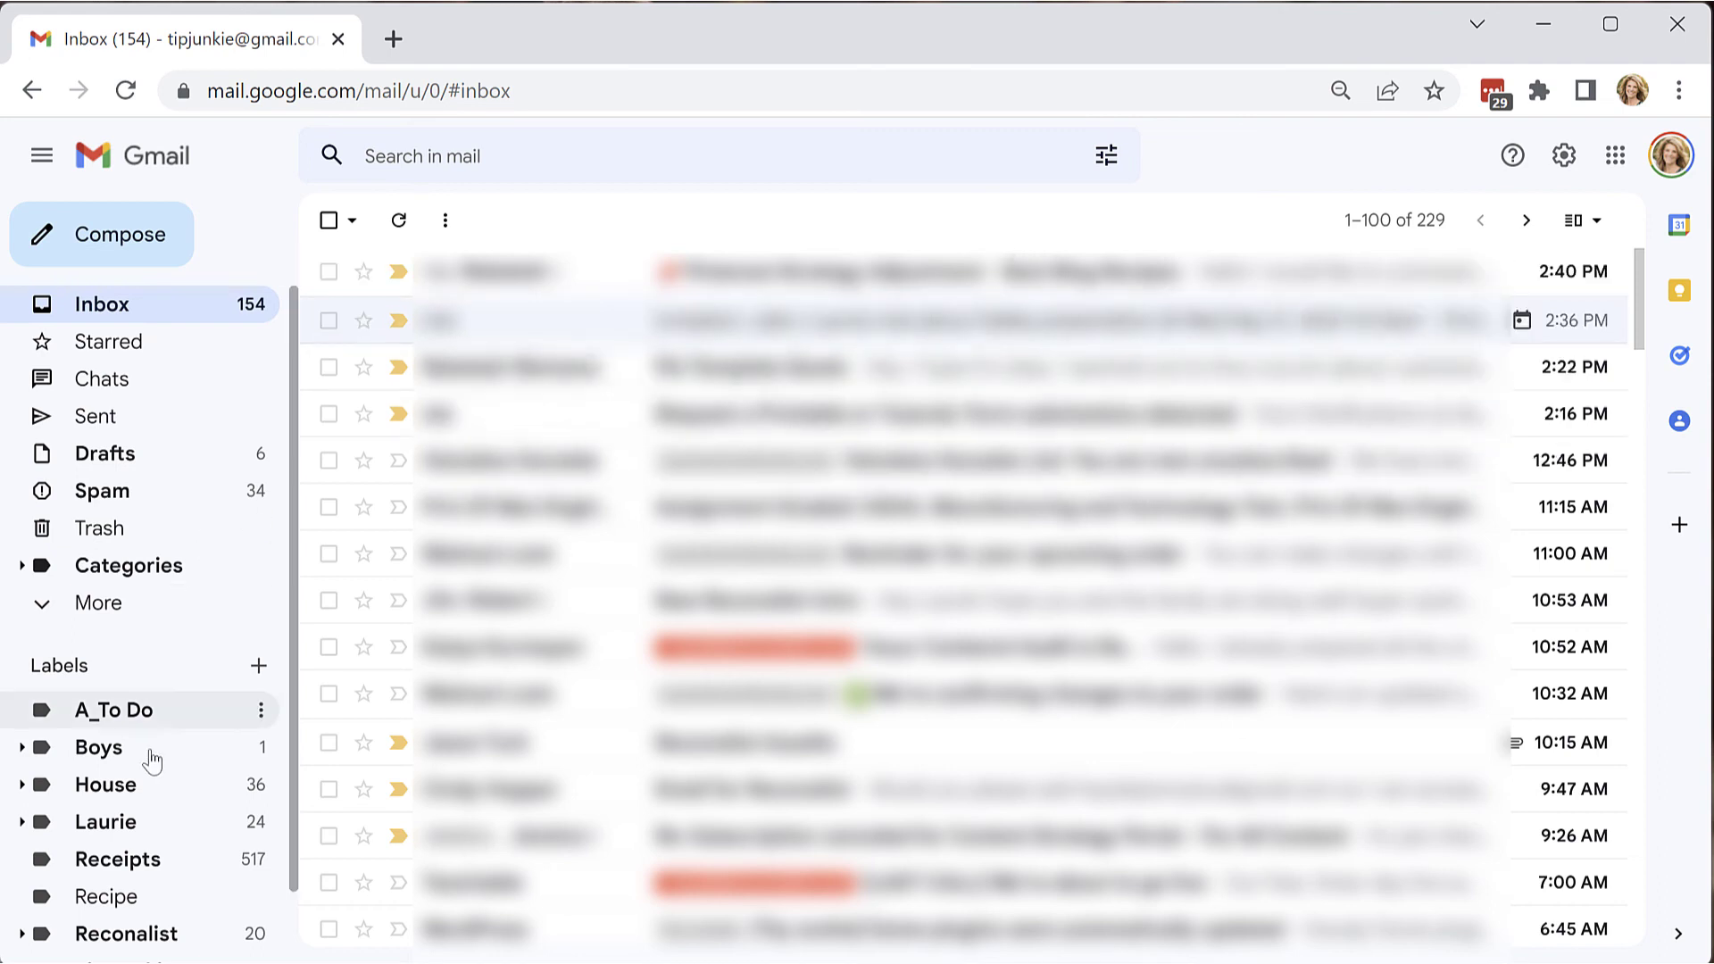
{"action": "scroll", "coordinate": [129, 902], "scroll_direction": "down", "scroll_amount": 1}
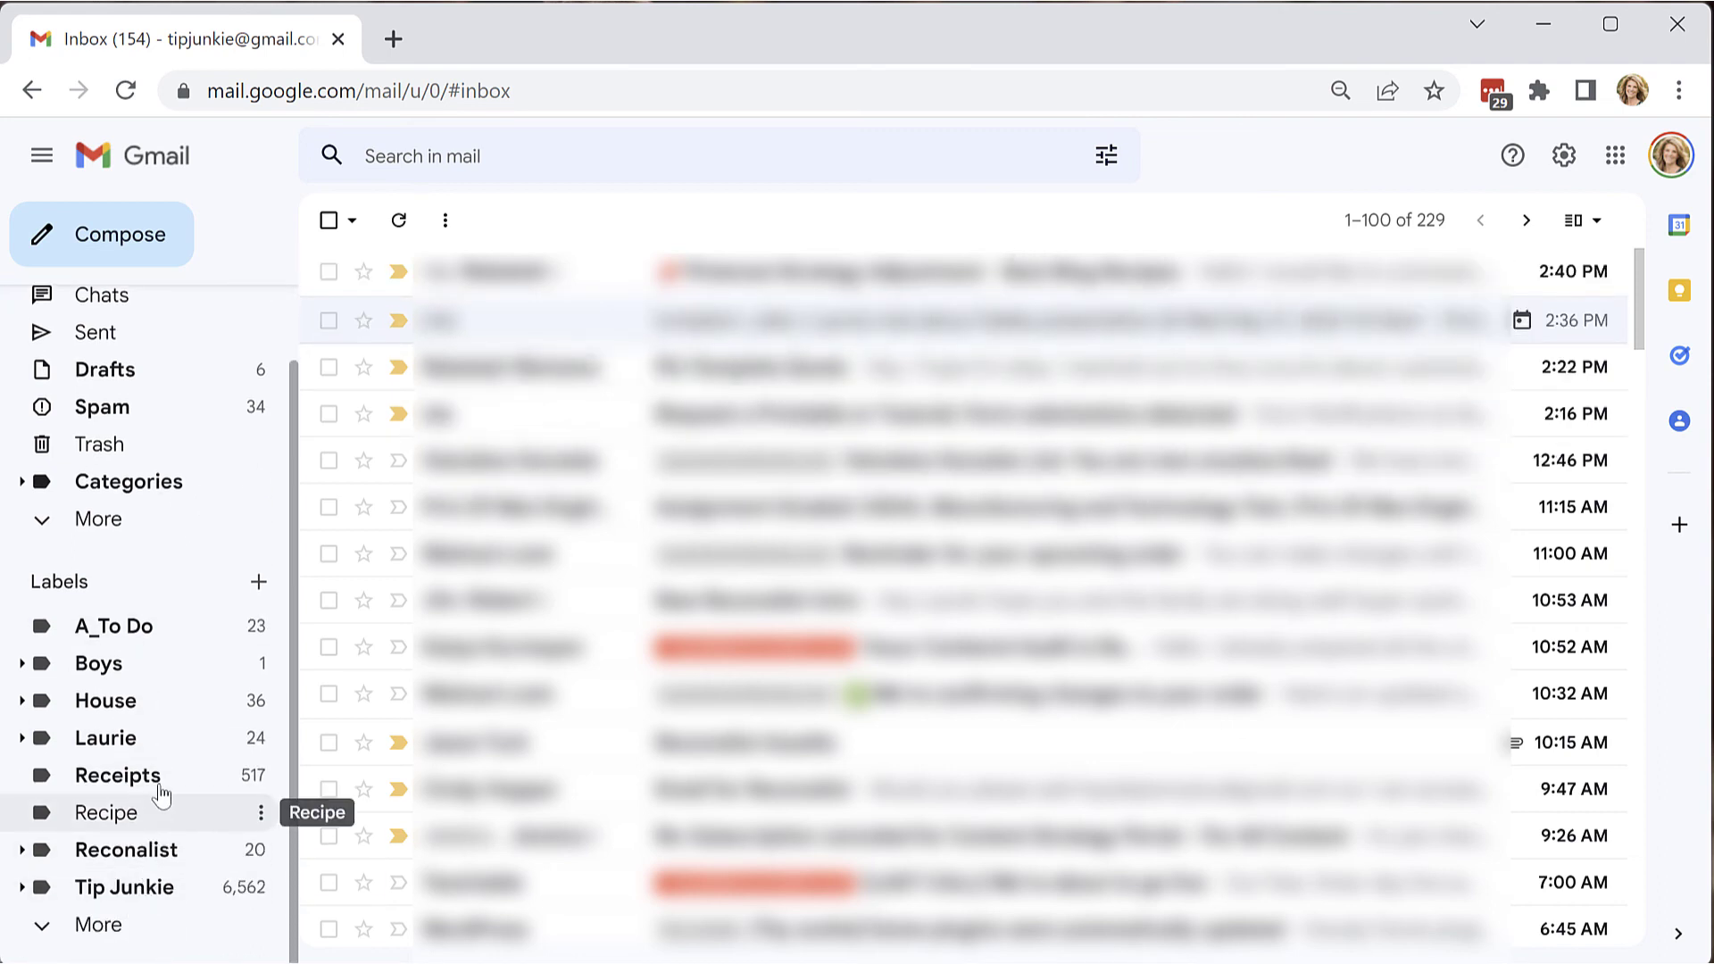